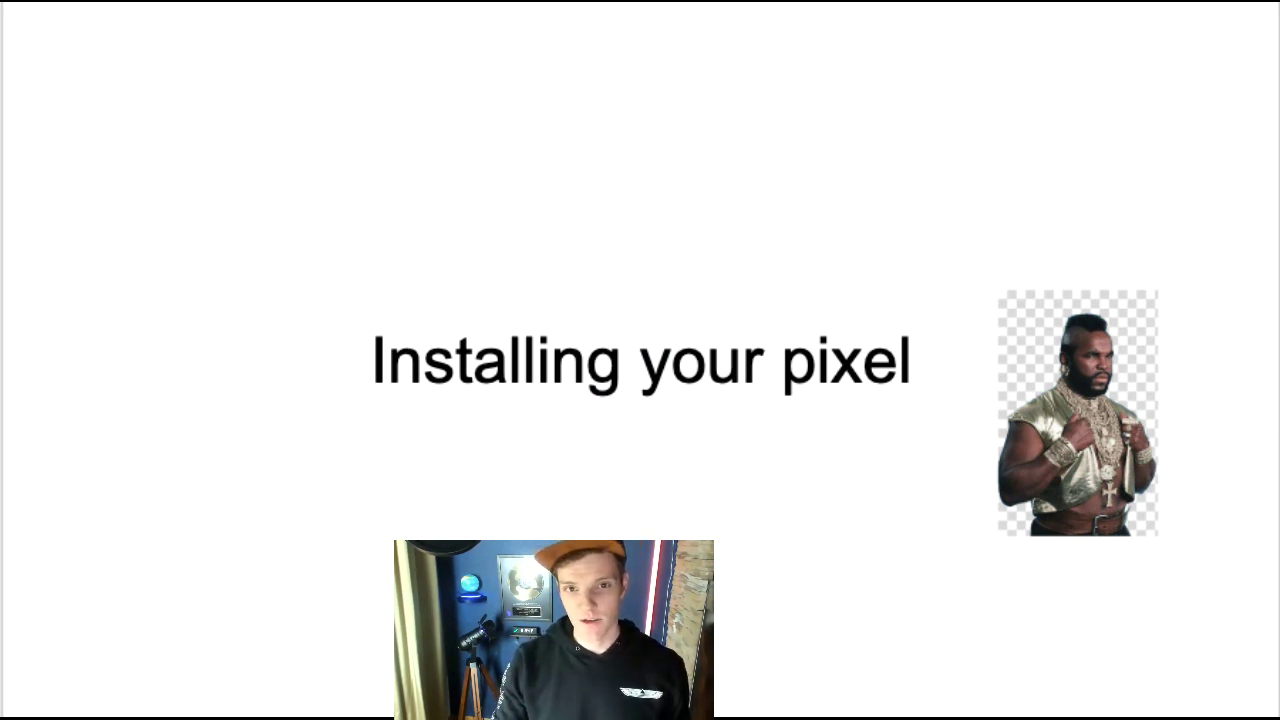
{"action": "left_click", "coordinate": [1090, 440]}
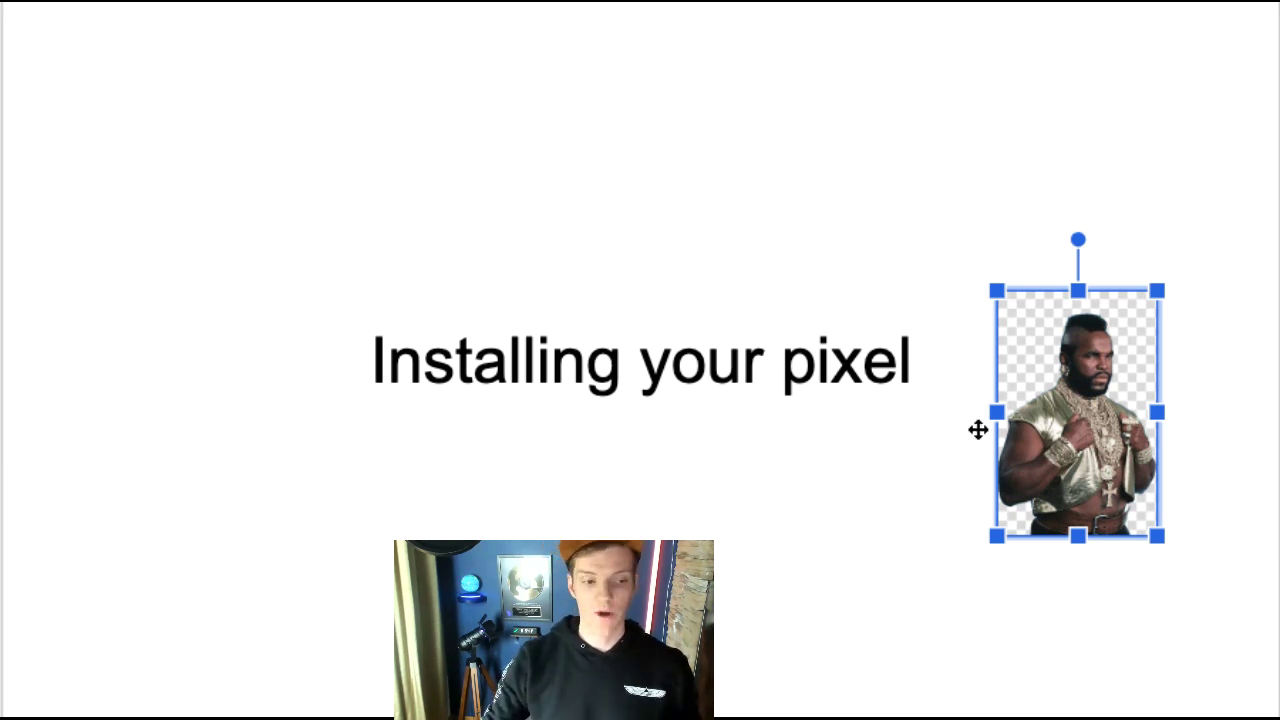
{"action": "left_click", "coordinate": [265, 361]}
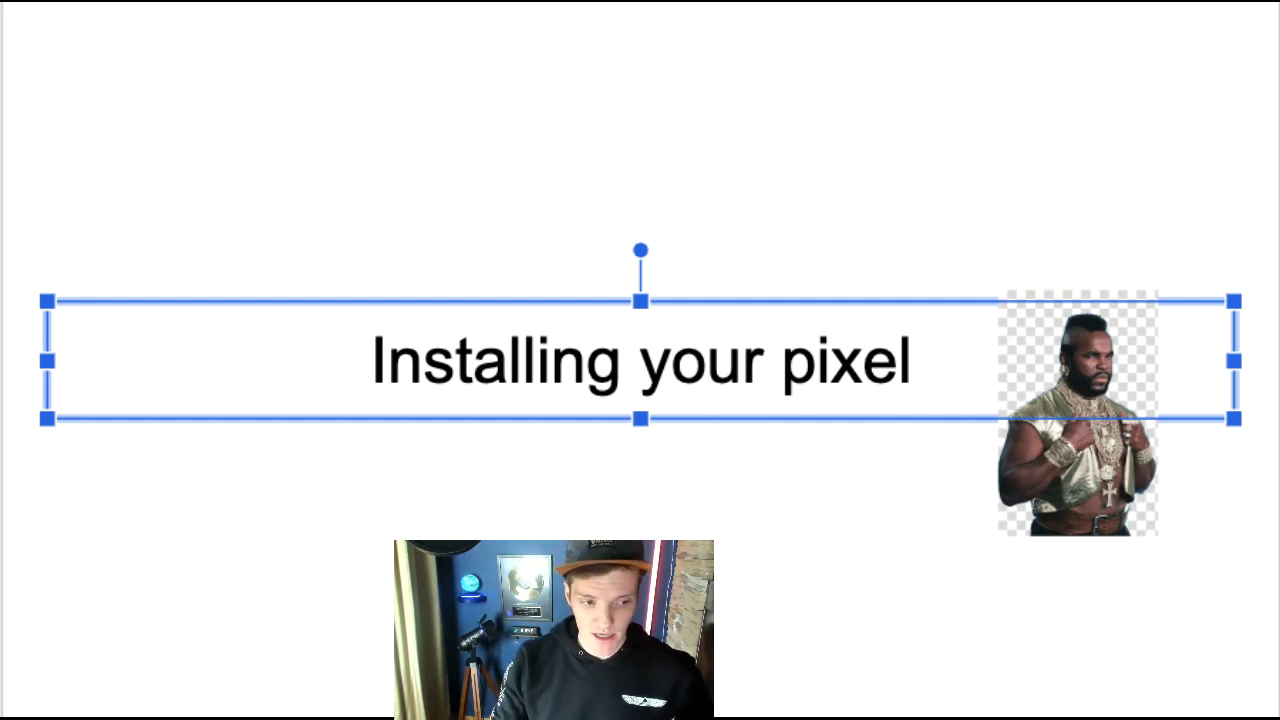
{"action": "key", "text": "Page_Down"}
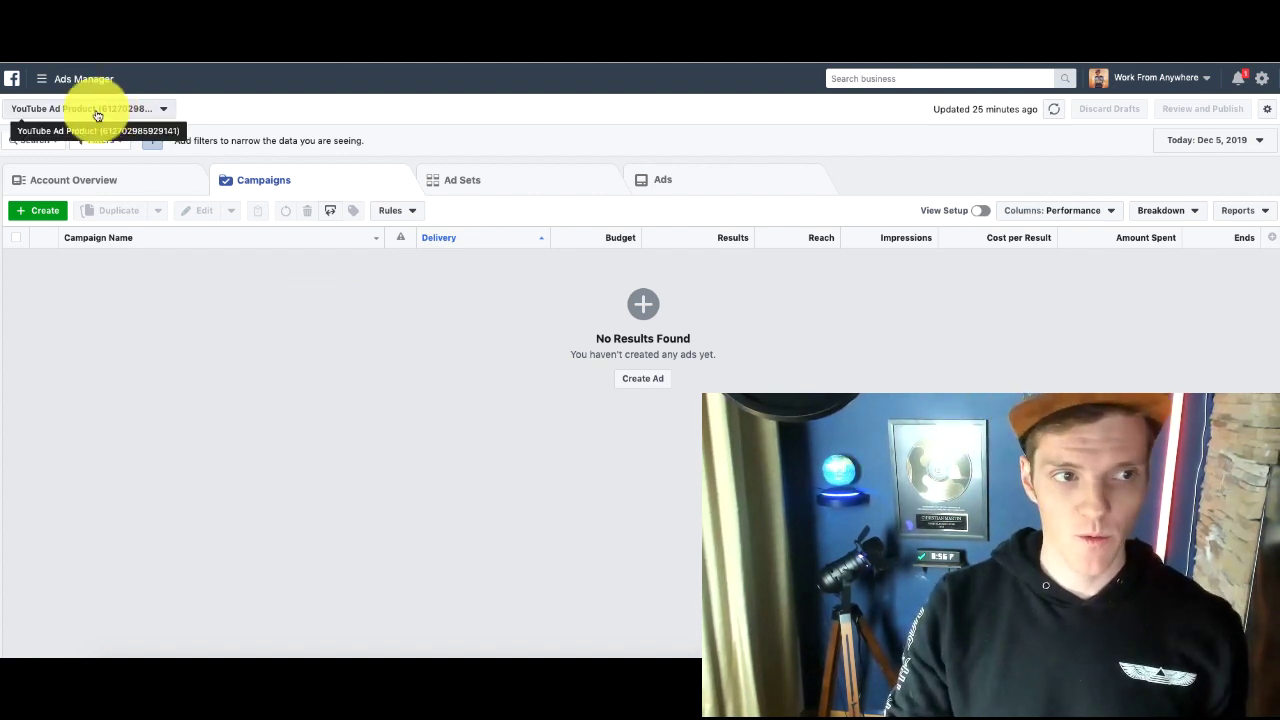
- Create a new Facebook pixel named Sock Business in the Pixels section of Events Manager
{"action": "left_click", "coordinate": [84, 78]}
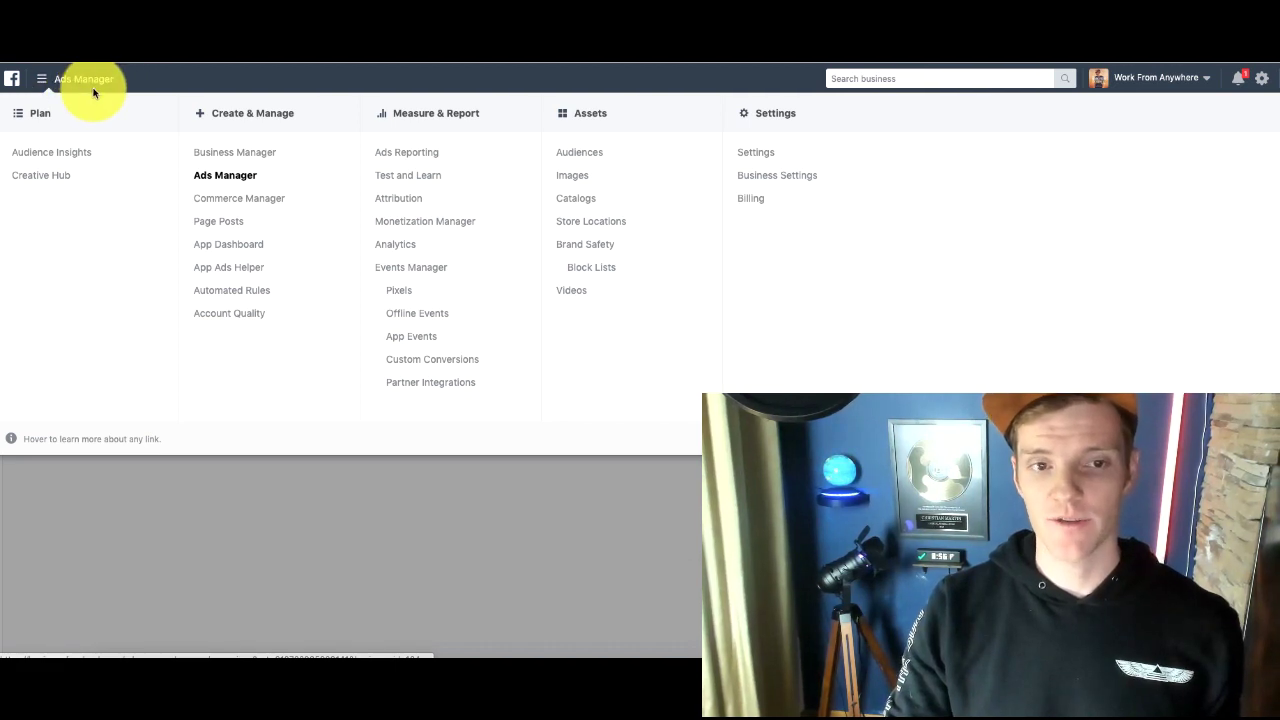
{"action": "left_click", "coordinate": [398, 292]}
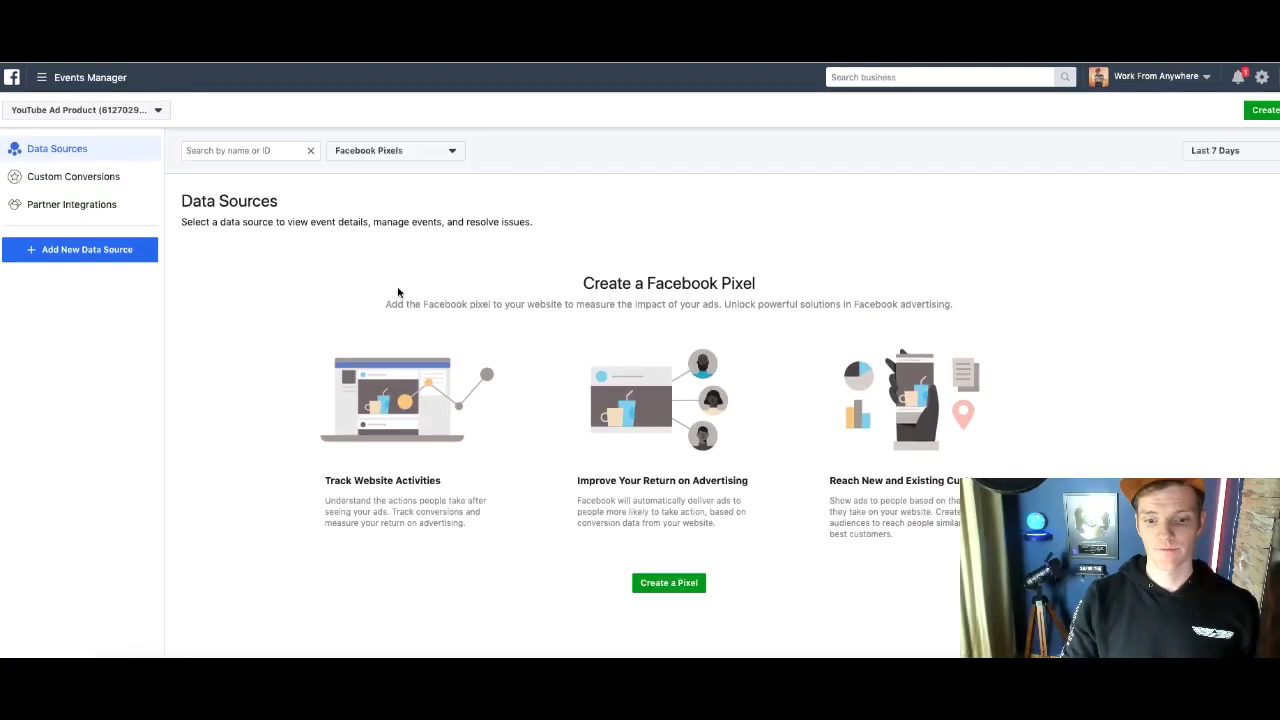
{"action": "left_click", "coordinate": [668, 584]}
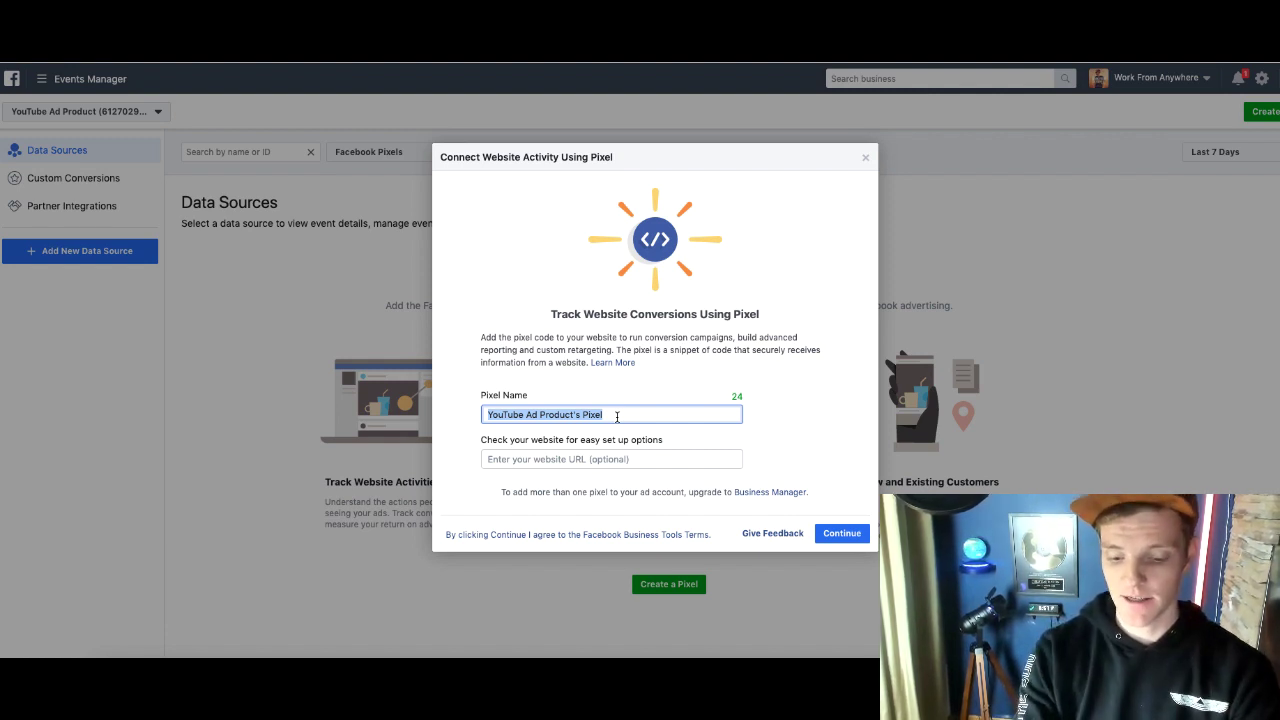
{"action": "type", "text": "Sock Business"}
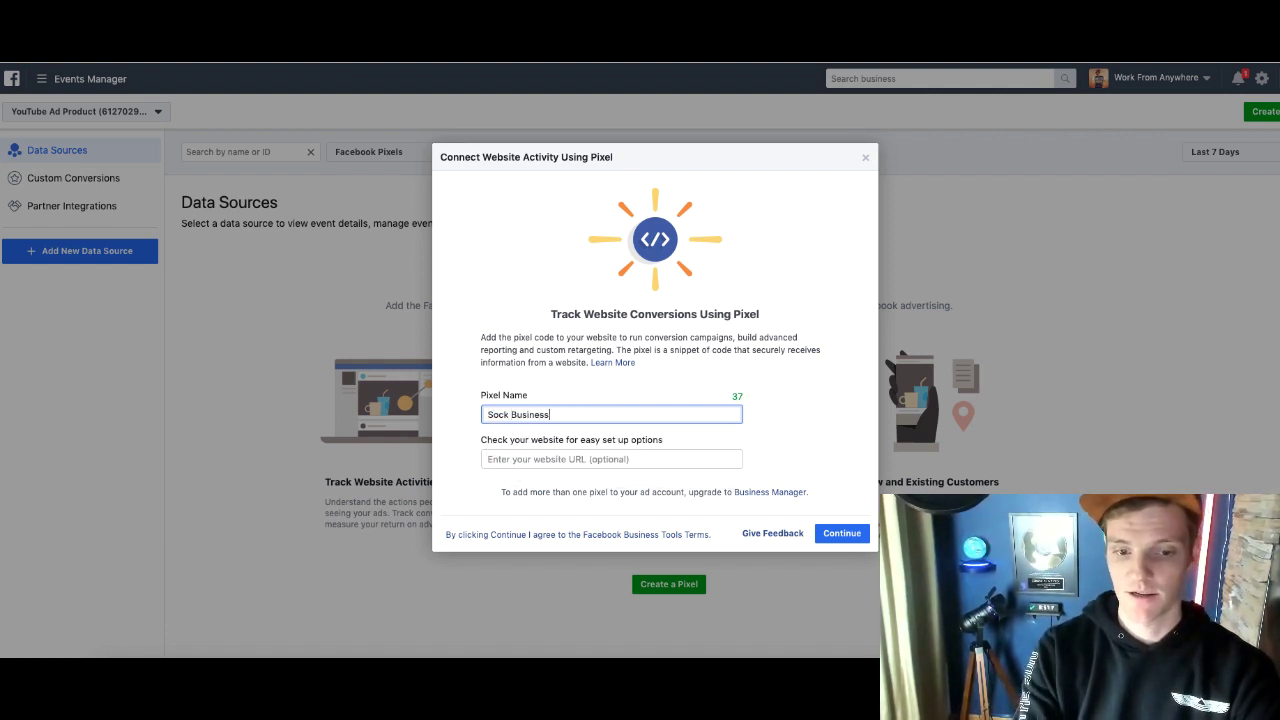
{"action": "left_click", "coordinate": [793, 417]}
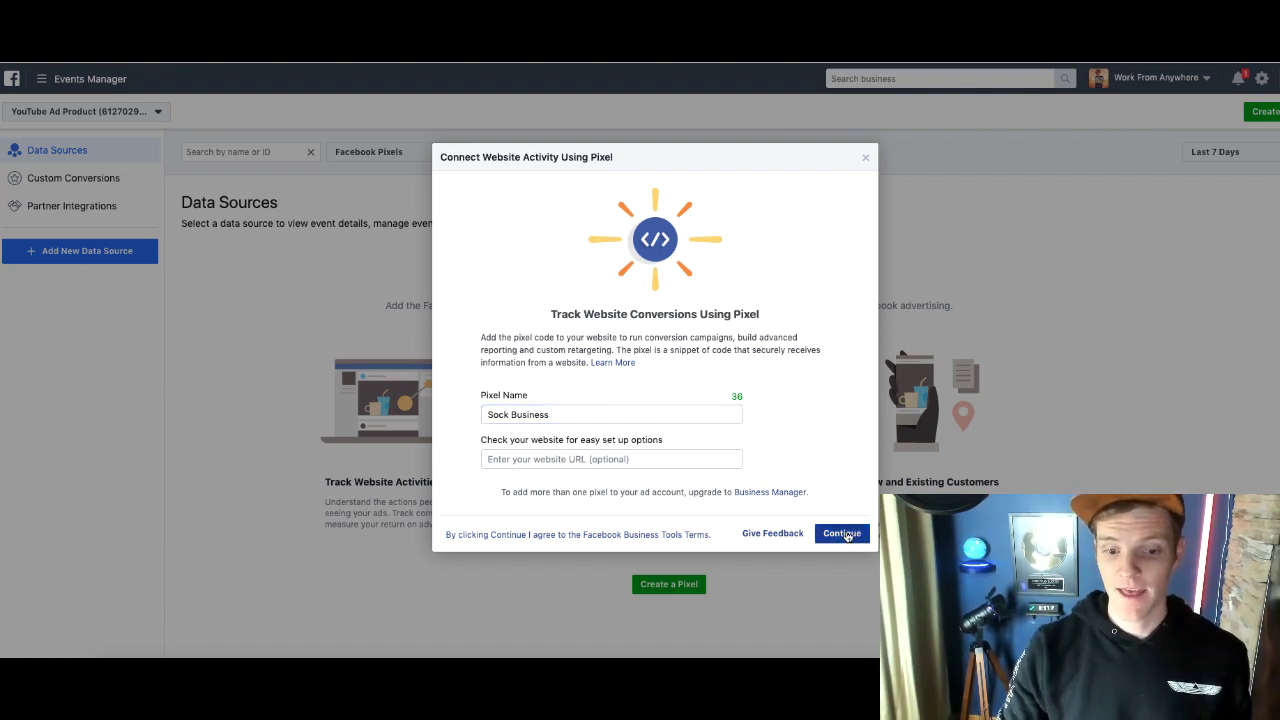
{"action": "left_click", "coordinate": [845, 535]}
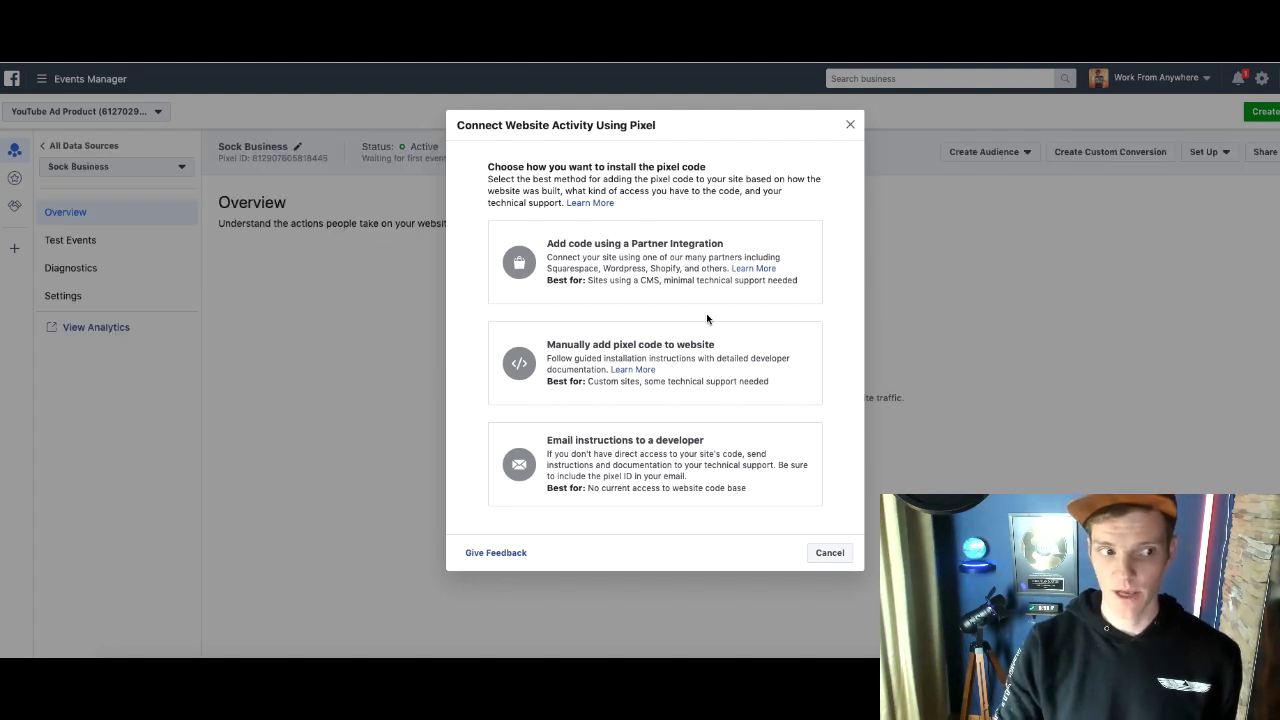
- Choose to add the pixel code to the website manually and copy the base code to the clipboard
{"action": "left_click", "coordinate": [613, 346]}
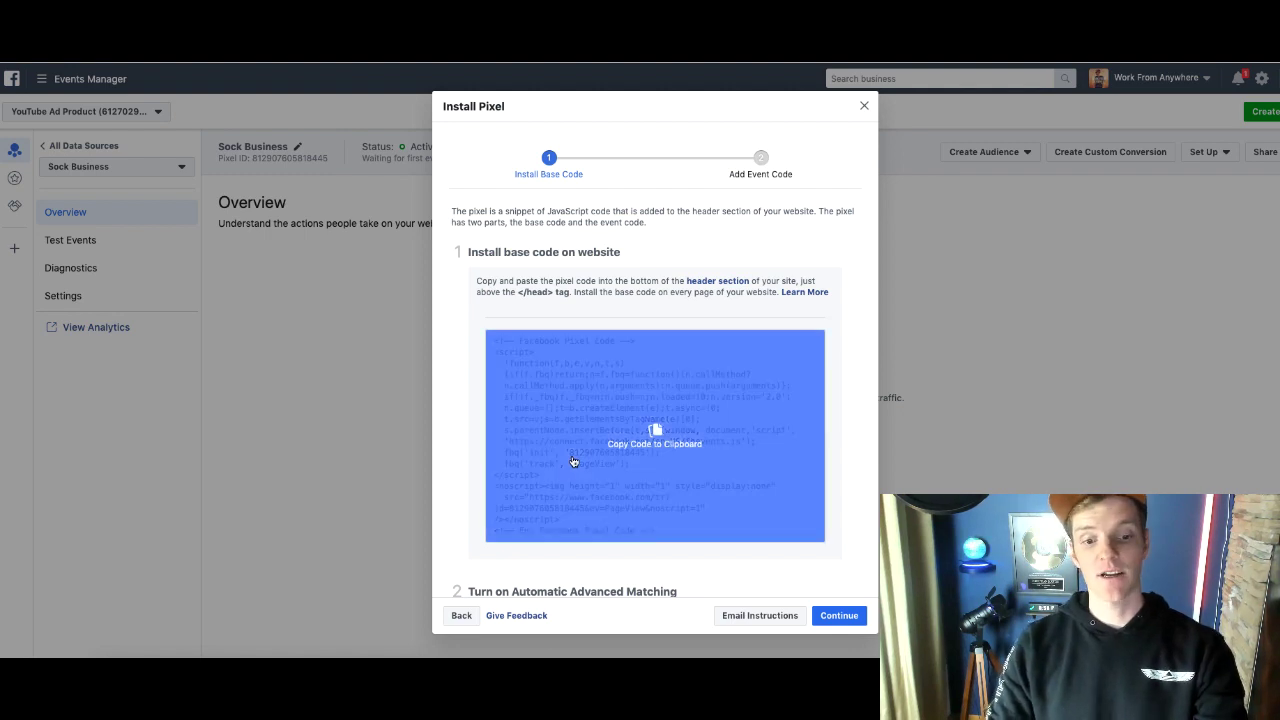
{"action": "left_click", "coordinate": [574, 461]}
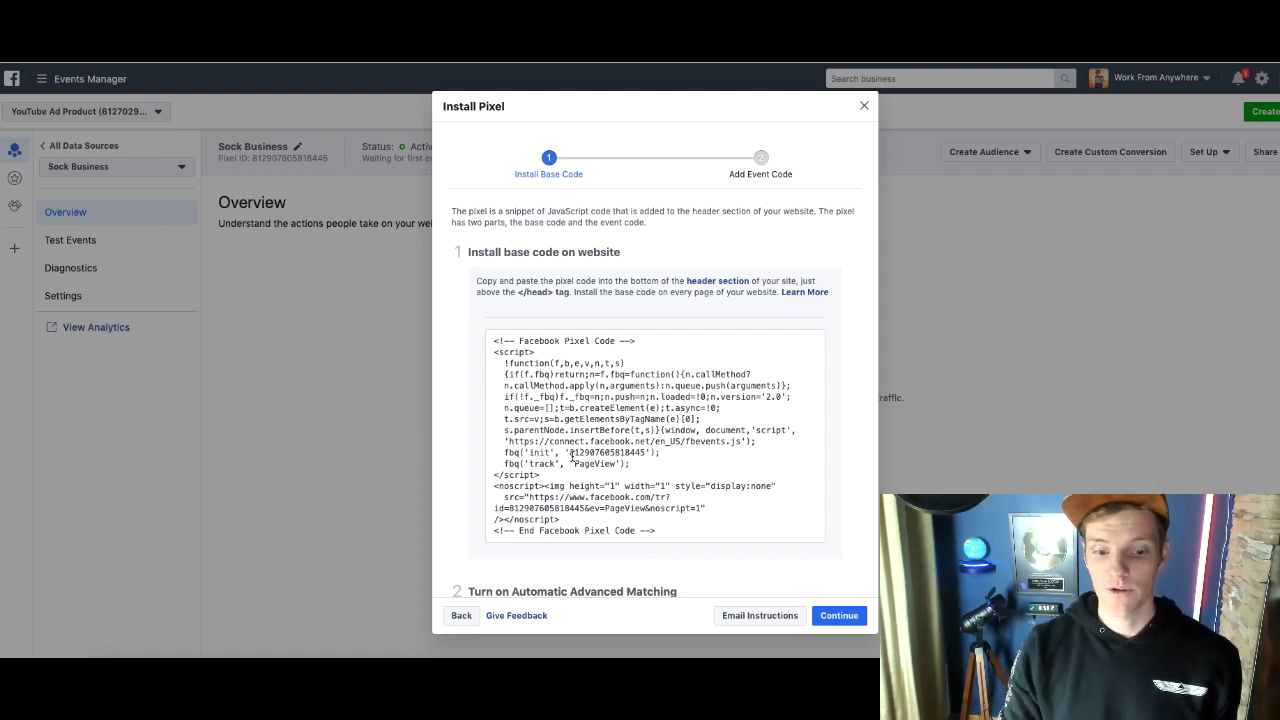
{"action": "scroll", "coordinate": [665, 415], "scroll_direction": "down", "scroll_amount": 5}
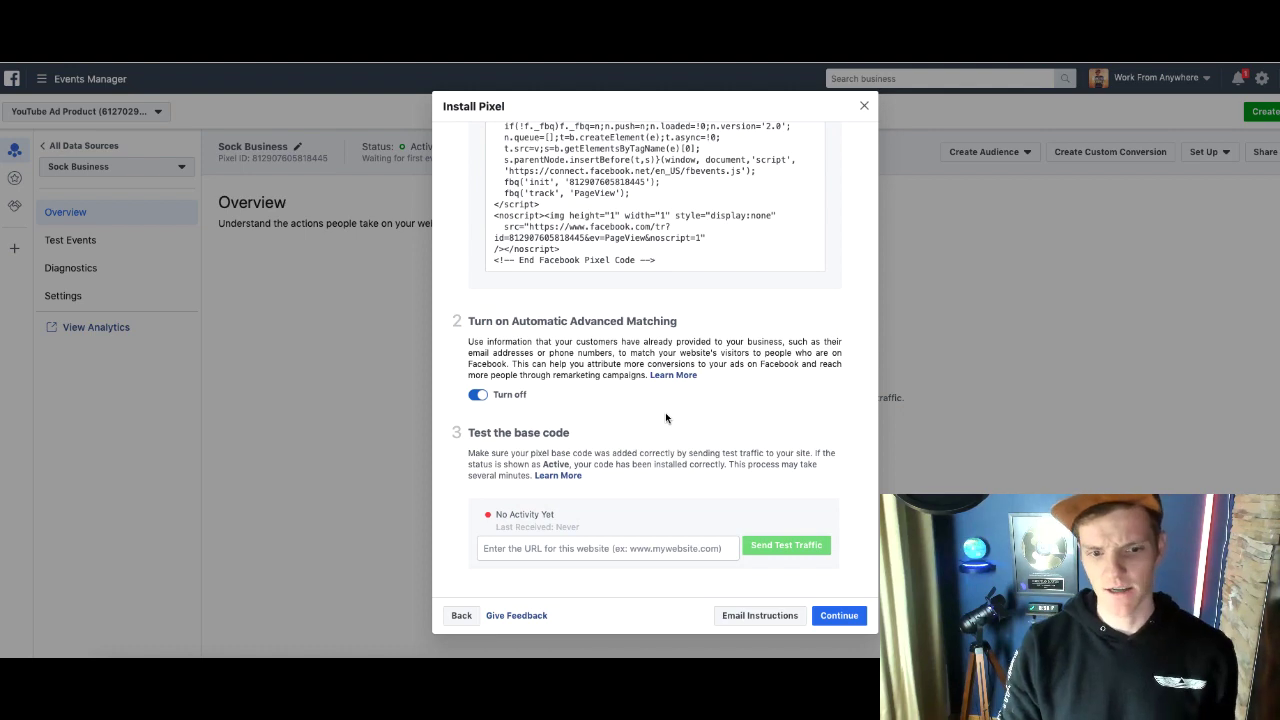
{"action": "scroll", "coordinate": [665, 418], "scroll_direction": "up", "scroll_amount": 5}
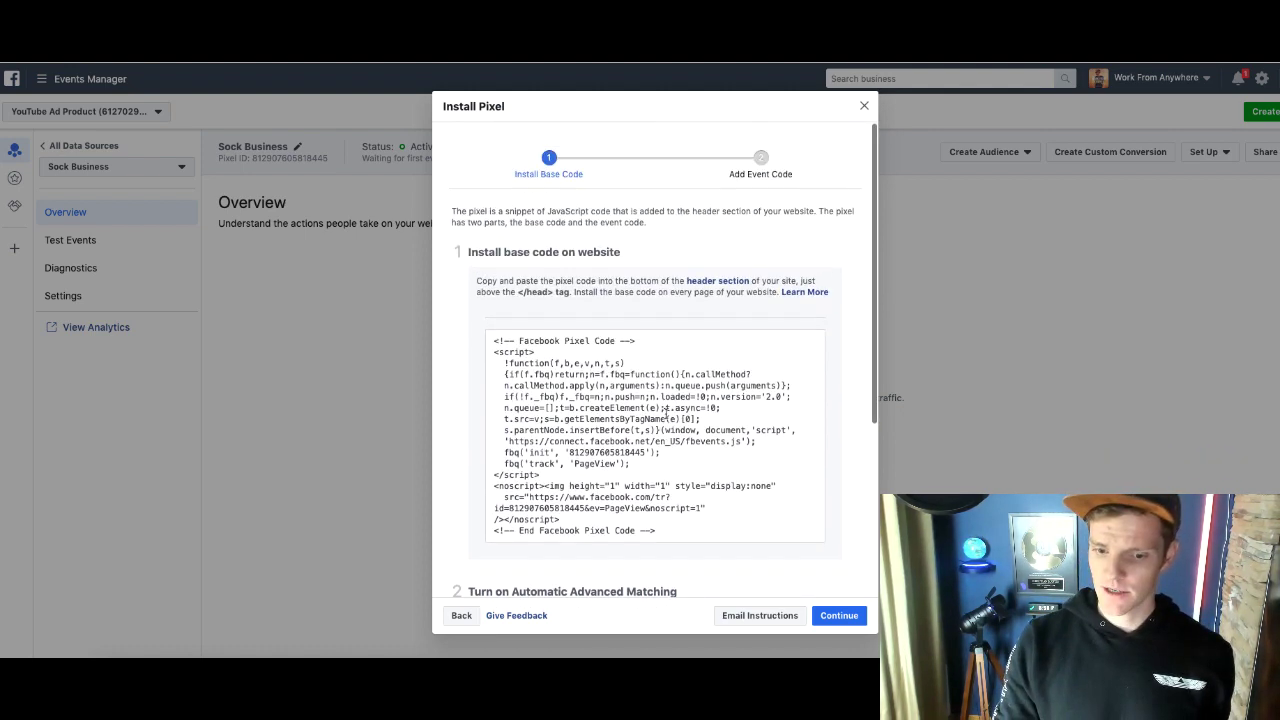
- Examine the email version of the pixel installation instructions, from recipient field to status check, and close it without sending
{"action": "left_click", "coordinate": [745, 615]}
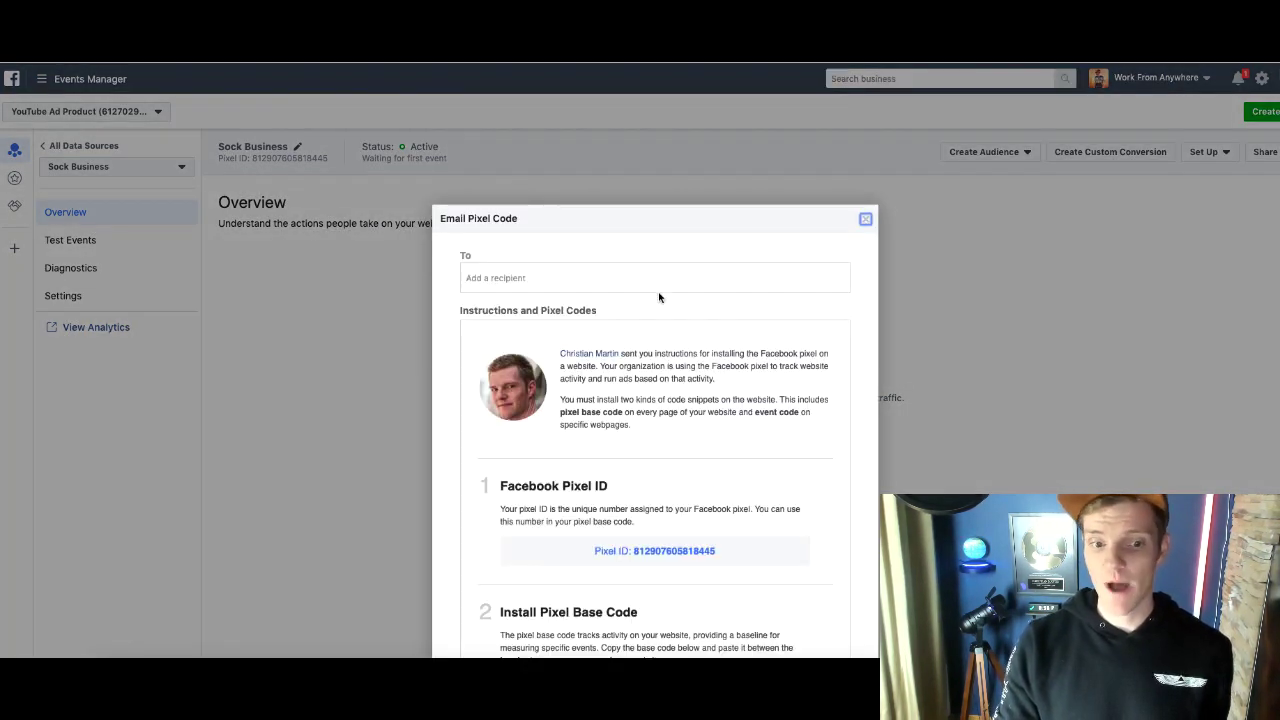
{"action": "scroll", "coordinate": [659, 293], "scroll_direction": "down", "scroll_amount": 4}
{"action": "scroll", "coordinate": [658, 293], "scroll_direction": "down", "scroll_amount": 3}
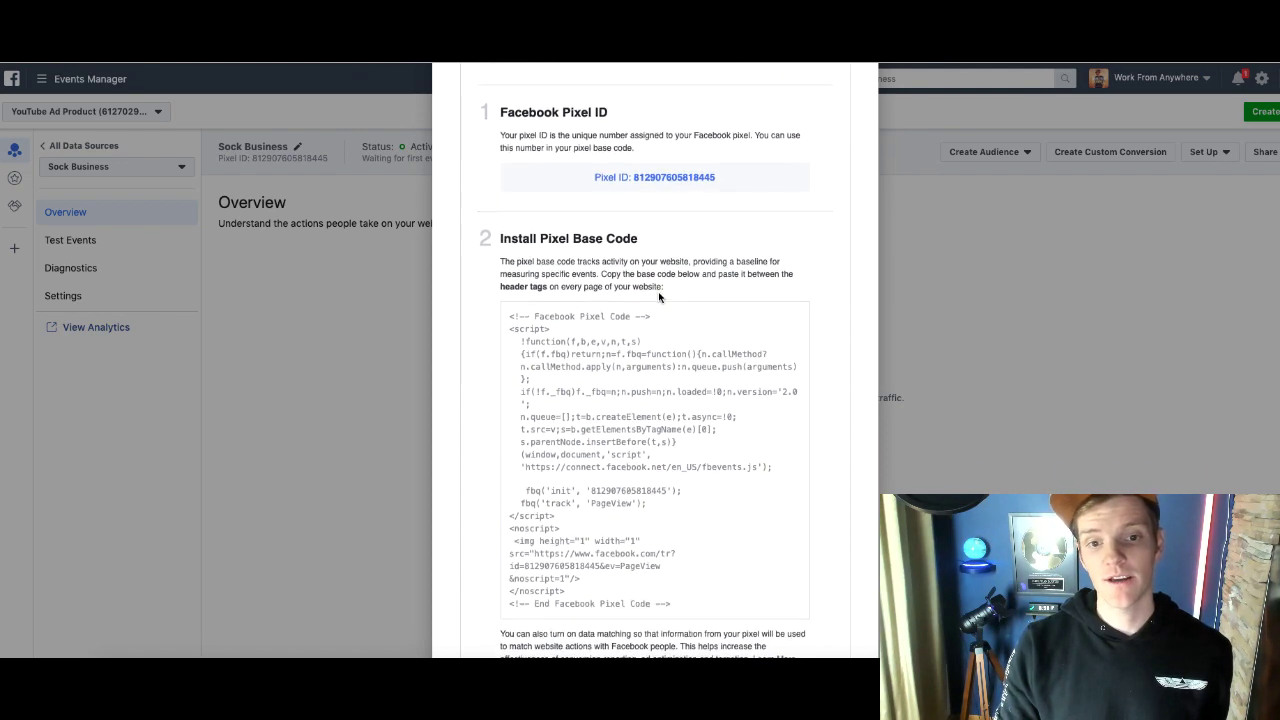
{"action": "scroll", "coordinate": [658, 291], "scroll_direction": "up", "scroll_amount": 3}
{"action": "scroll", "coordinate": [658, 291], "scroll_direction": "down", "scroll_amount": 8}
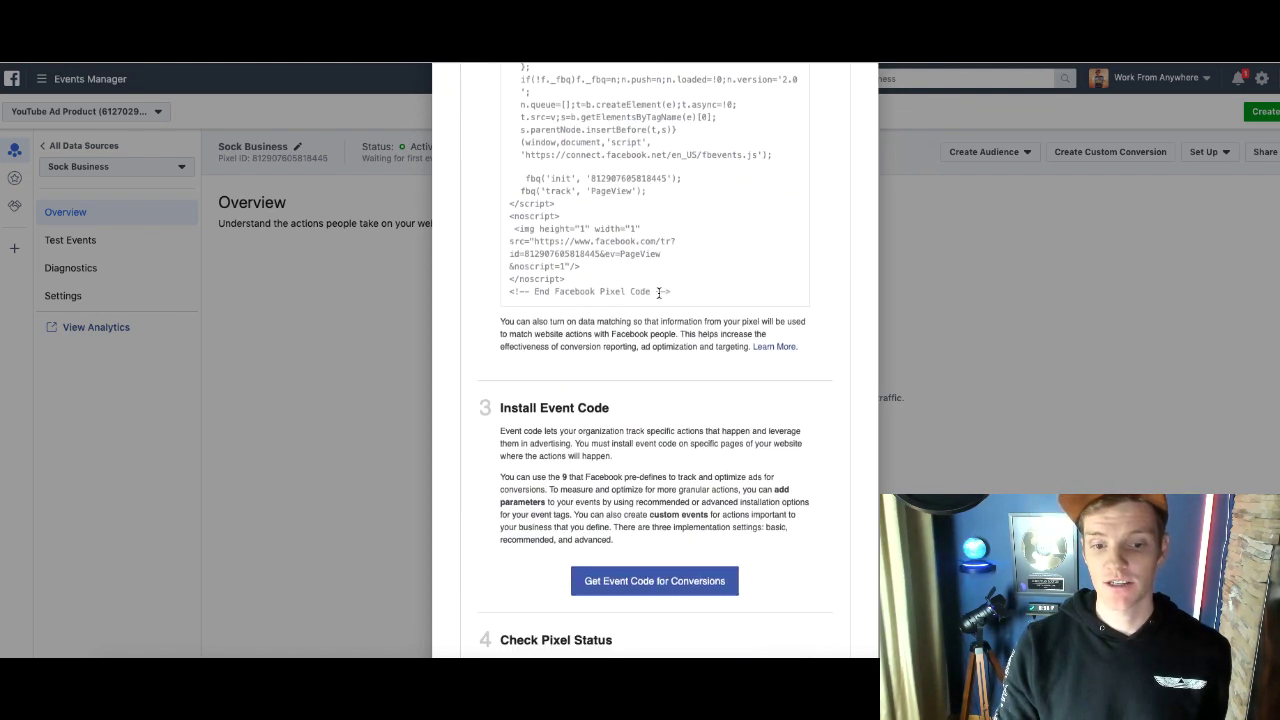
{"action": "scroll", "coordinate": [658, 291], "scroll_direction": "up", "scroll_amount": 10}
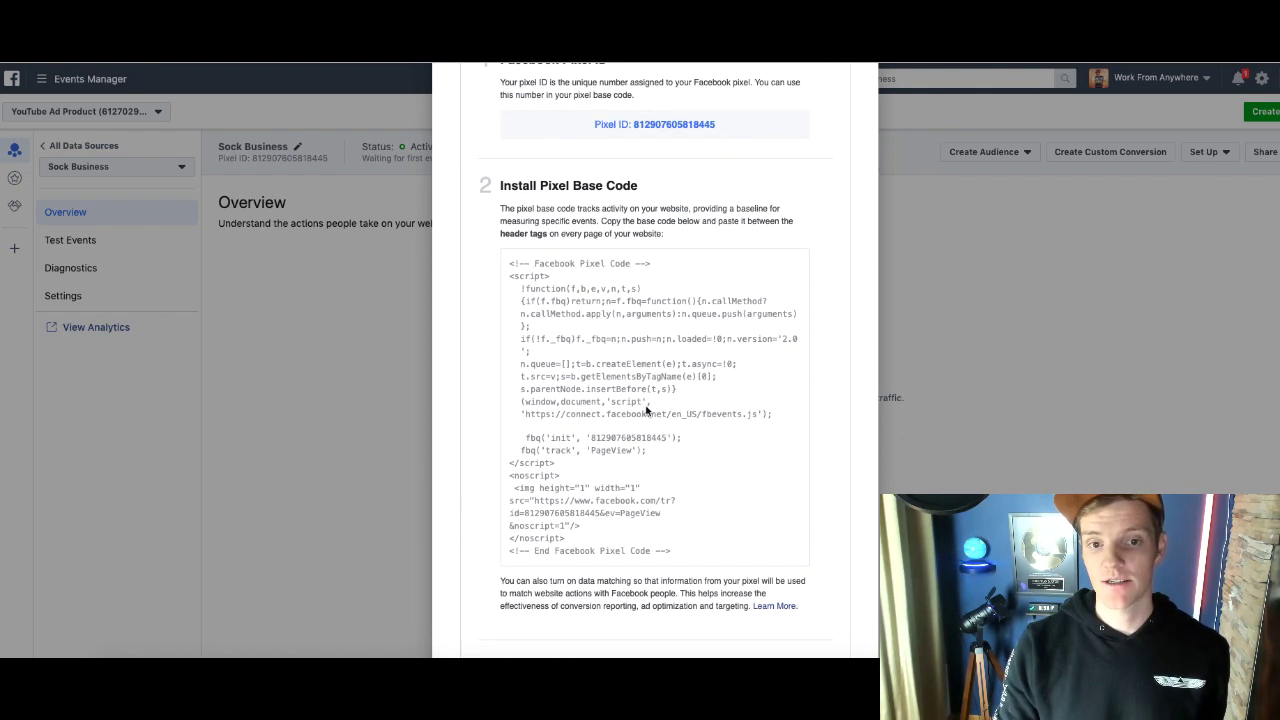
{"action": "scroll", "coordinate": [657, 290], "scroll_direction": "down", "scroll_amount": 15}
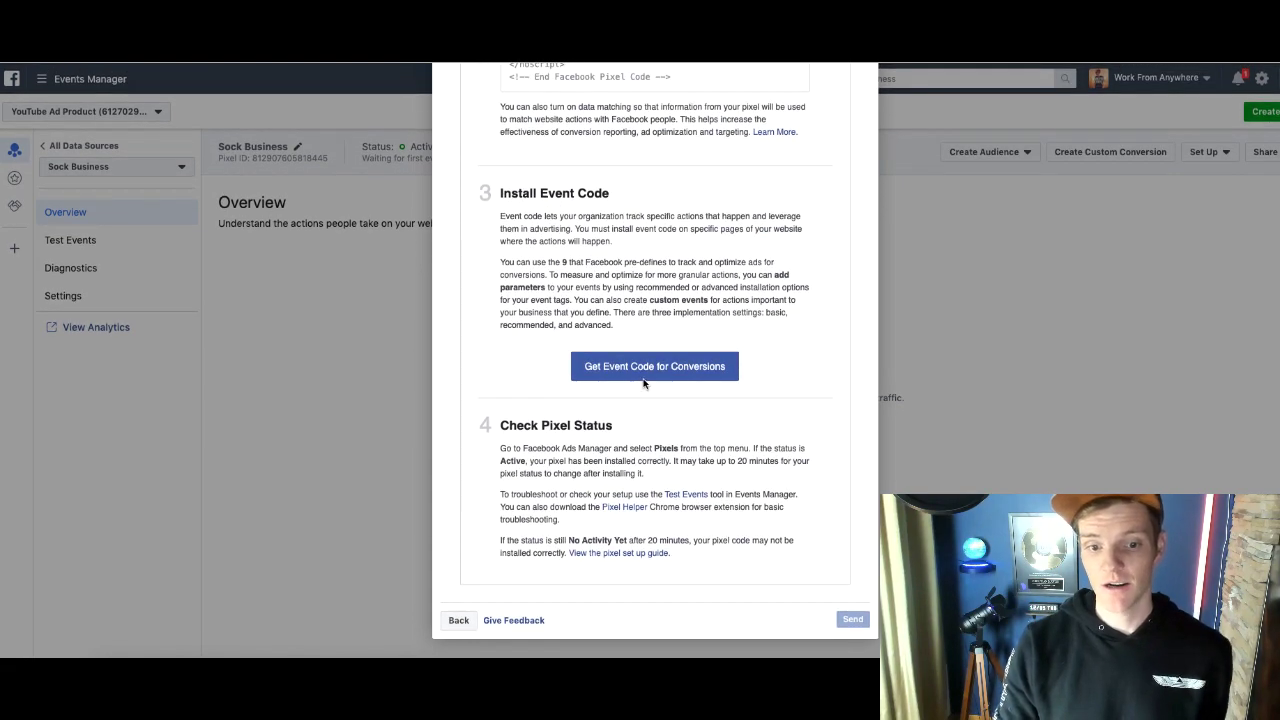
{"action": "scroll", "coordinate": [644, 383], "scroll_direction": "up", "scroll_amount": 15}
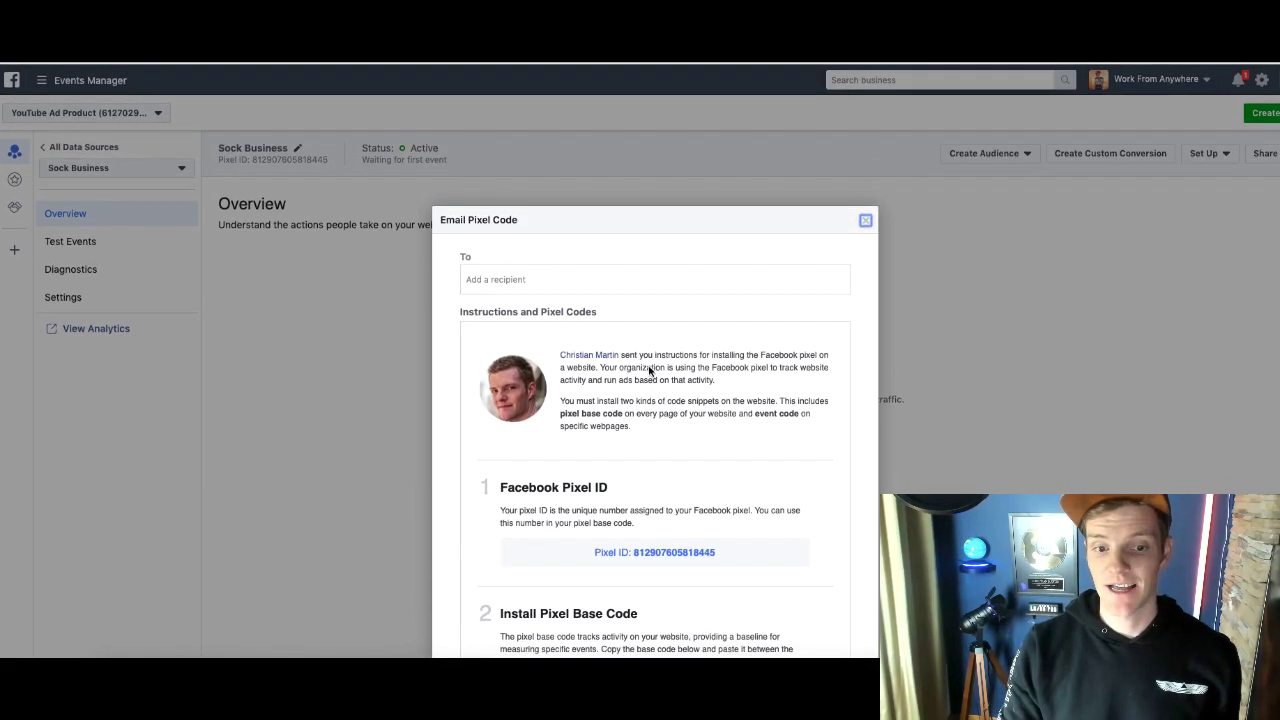
{"action": "left_click", "coordinate": [657, 277]}
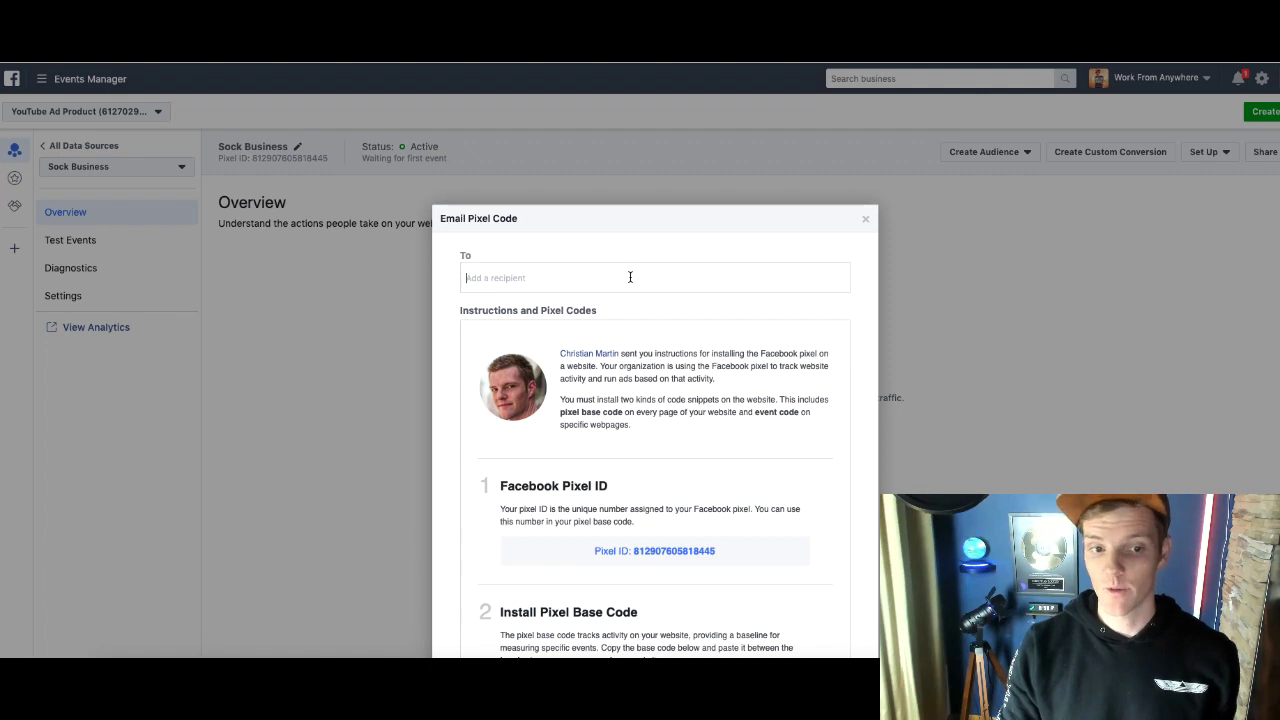
{"action": "left_click", "coordinate": [864, 223]}
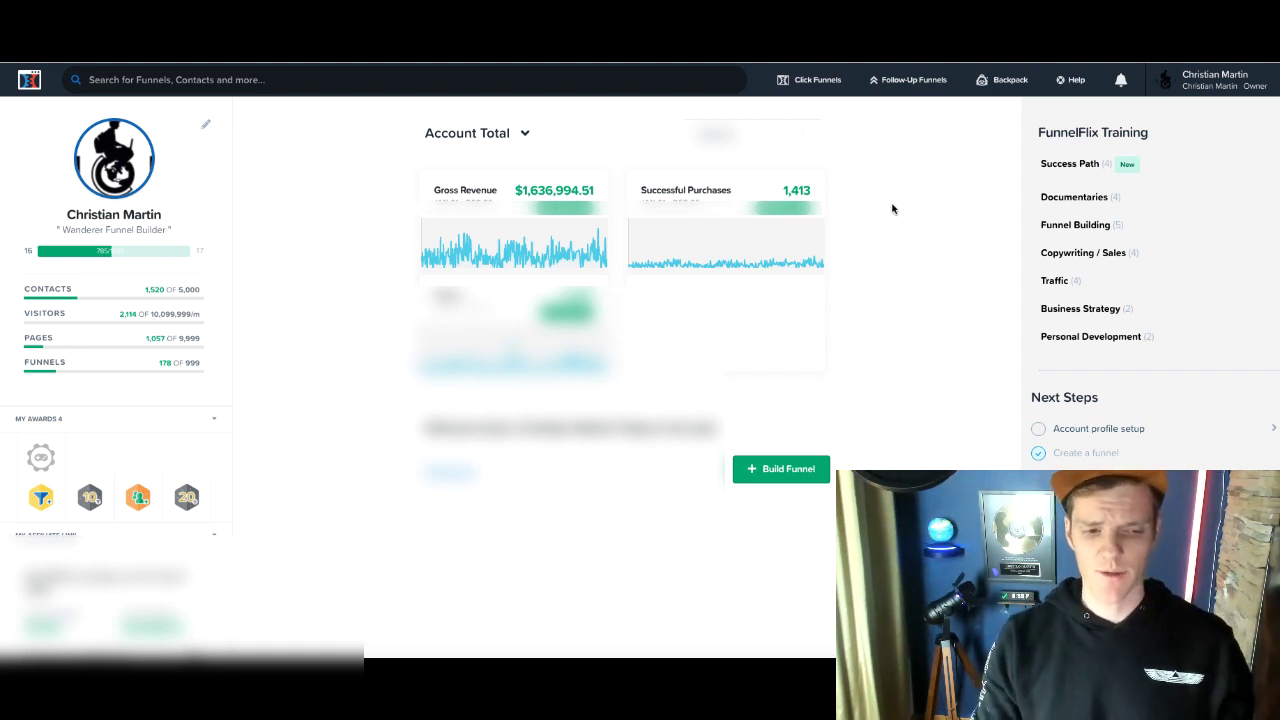
- Switch to ClickFunnels, open the Force Results Funnel's settings and enlarge the head tracking code box
{"action": "mouse_move", "coordinate": [814, 83]}
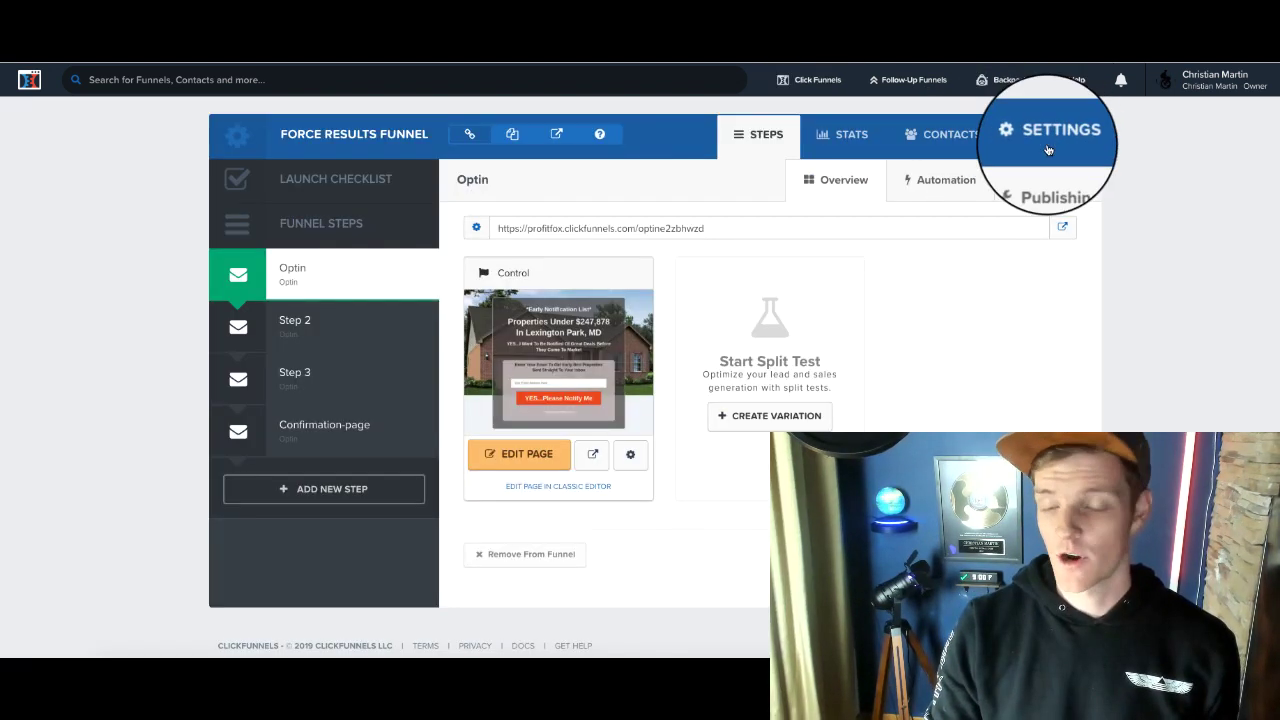
{"action": "left_click", "coordinate": [1063, 141]}
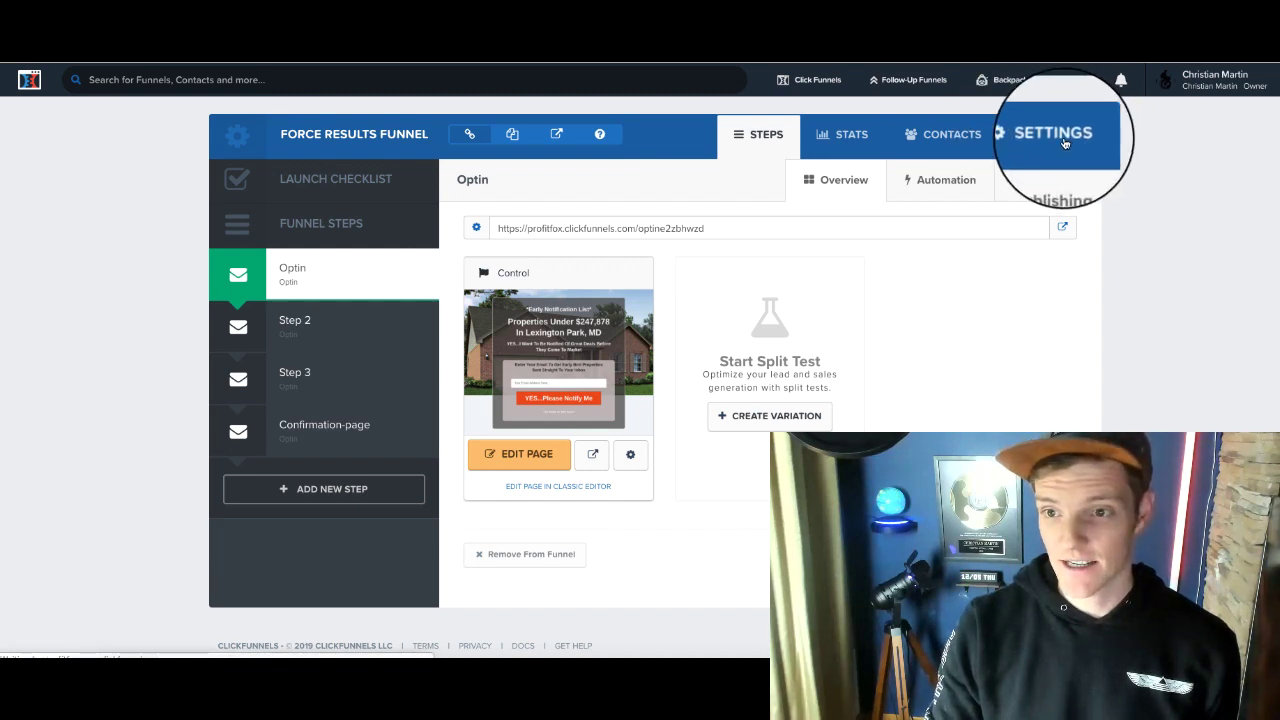
{"action": "scroll", "coordinate": [749, 349], "scroll_direction": "down", "scroll_amount": 3}
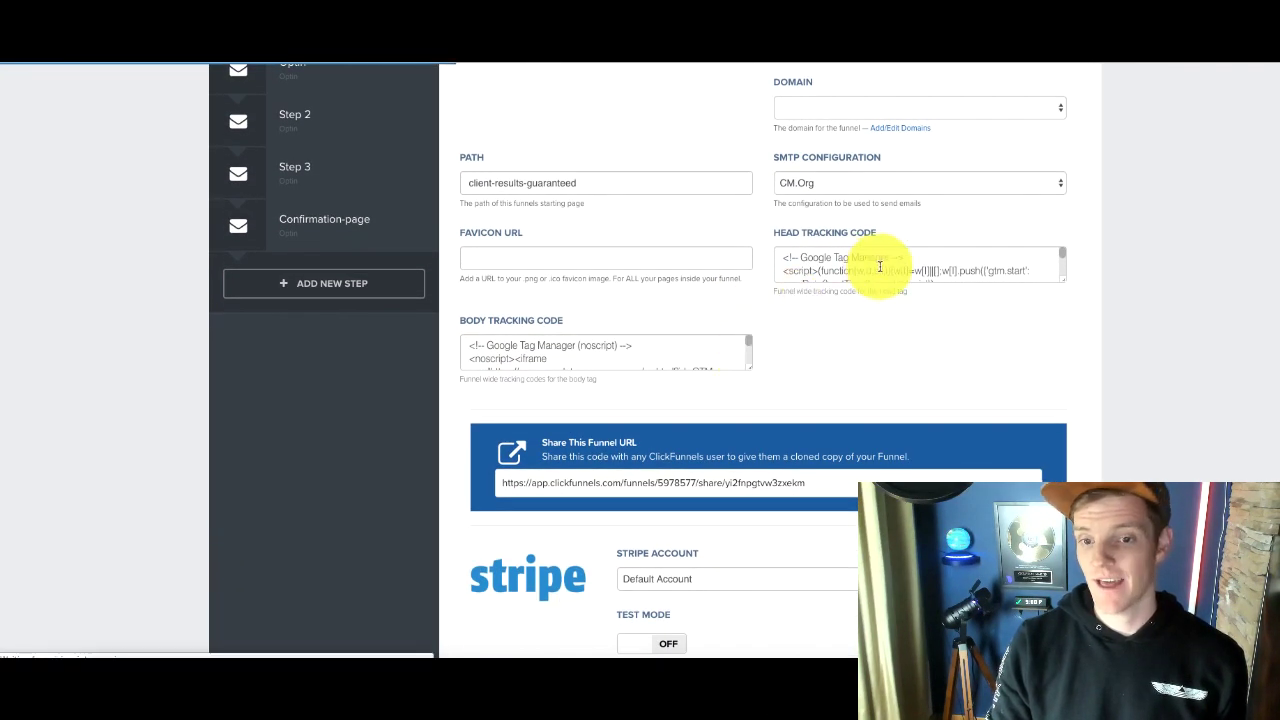
{"action": "left_click_drag", "start_coordinate": [1064, 280], "coordinate": [1085, 441]}
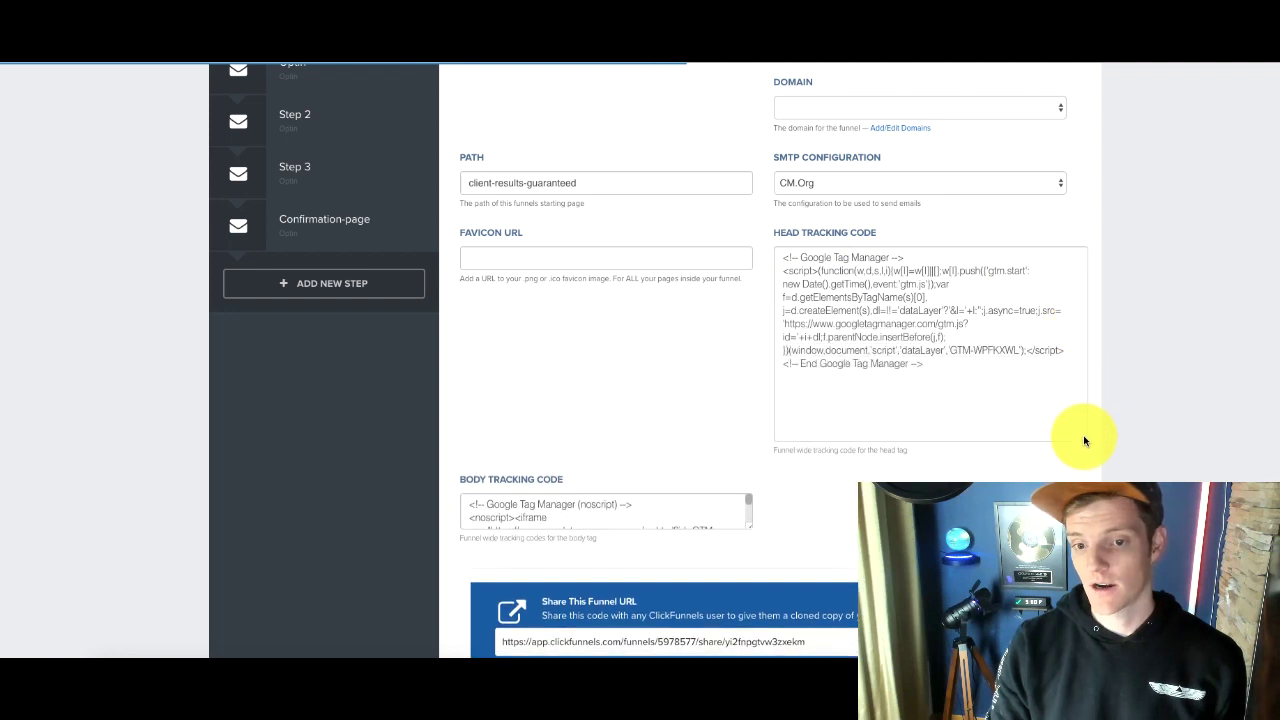
- Insert three blank lines above the existing Google Tag Manager script in the head tracking code
{"action": "left_click", "coordinate": [976, 375]}
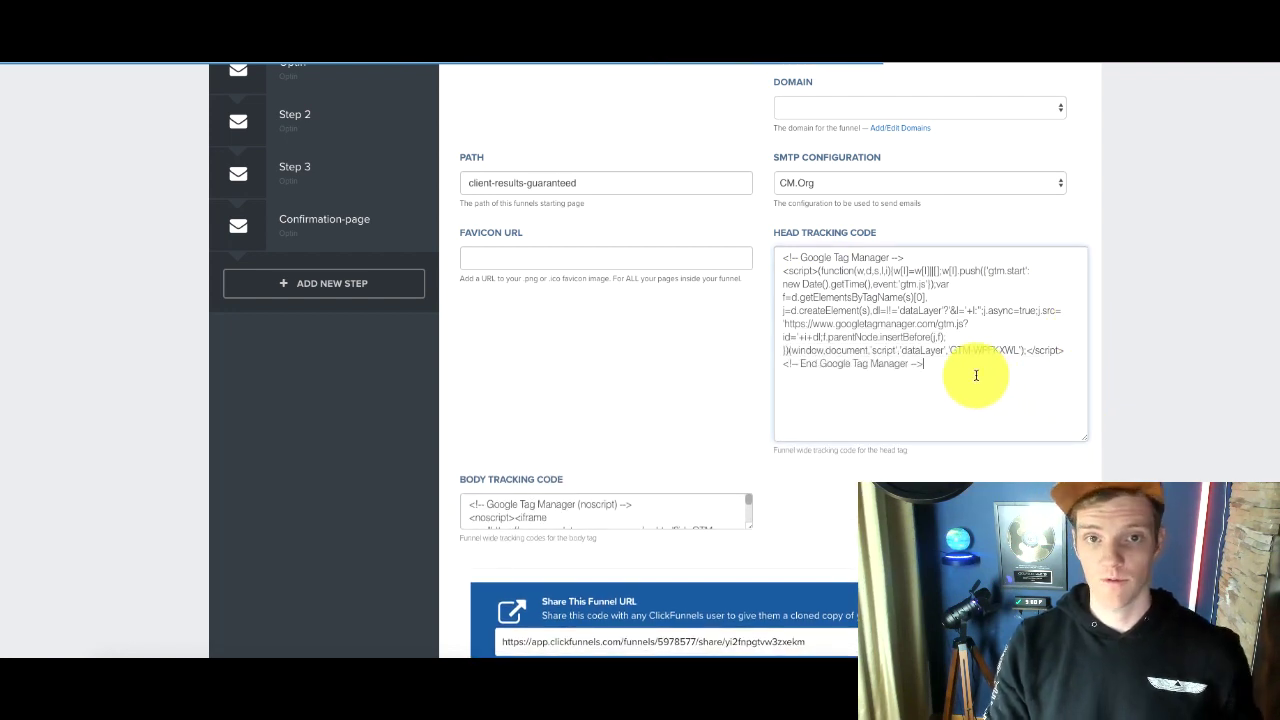
{"action": "left_click_drag", "start_coordinate": [971, 371], "coordinate": [774, 258]}
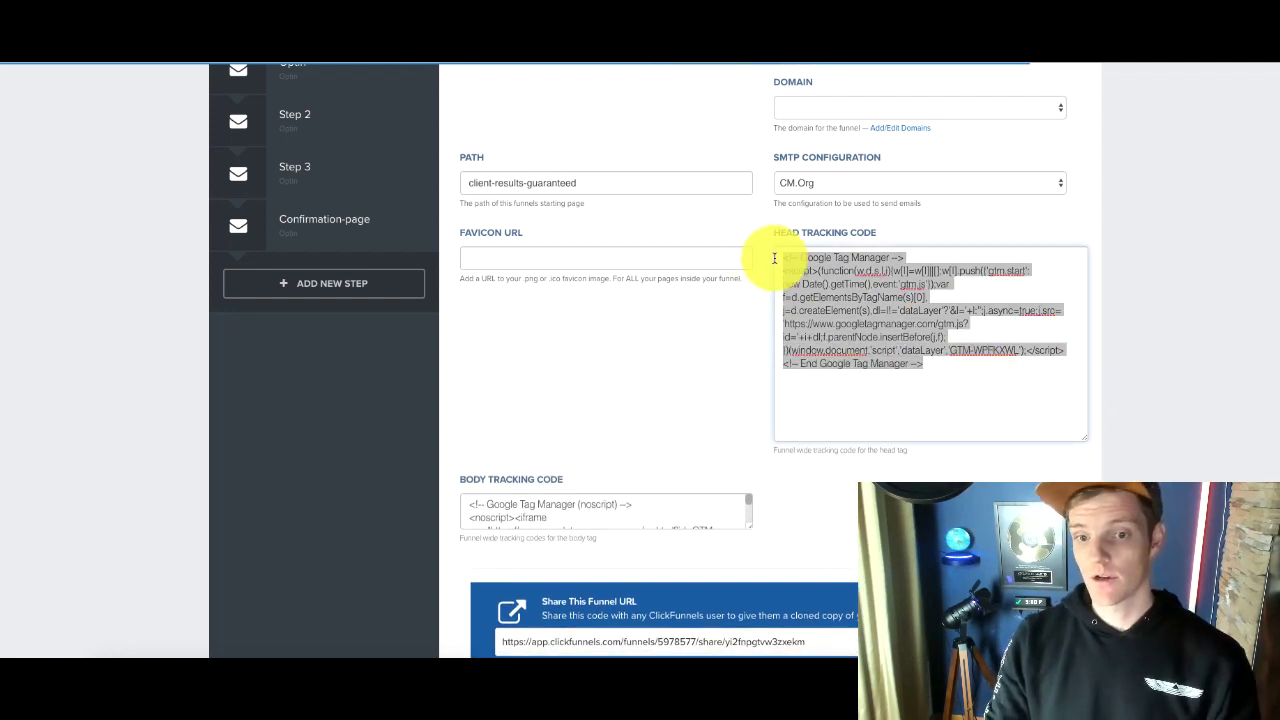
{"action": "left_click", "coordinate": [774, 258]}
{"action": "key", "text": "Return"}
{"action": "key", "text": "Return"}
{"action": "key", "text": "Return"}
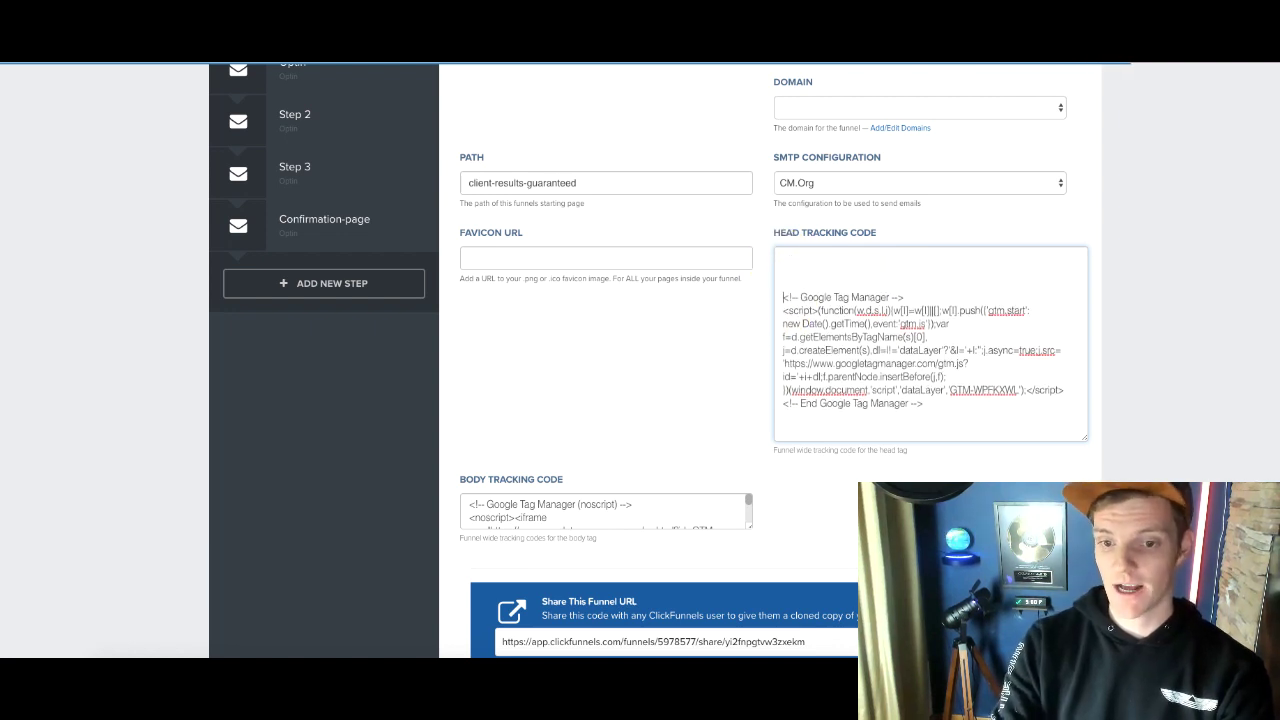
- Replace the funnel's head tracking code with the copied Facebook pixel base code and look over the rest of the settings
{"action": "left_click_drag", "start_coordinate": [935, 363], "coordinate": [996, 400]}
{"action": "key", "text": "BackSpace"}
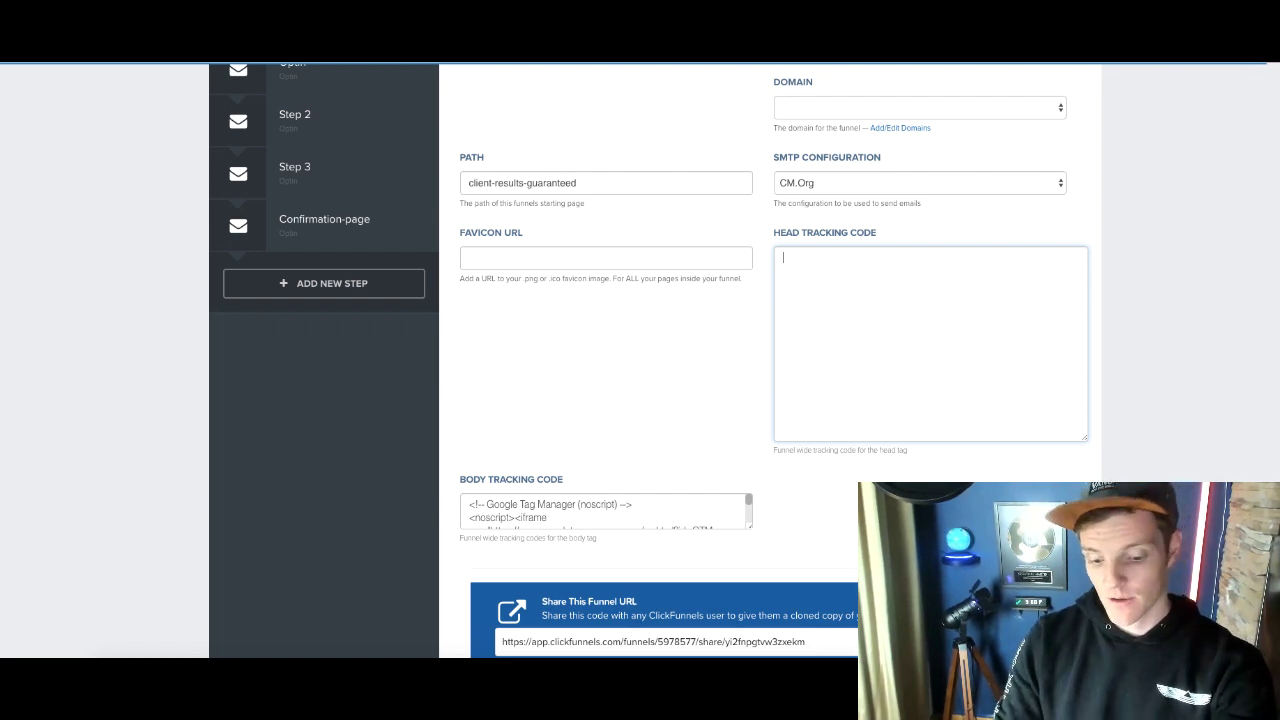
{"action": "key", "text": "ctrl+v"}
{"action": "scroll", "coordinate": [984, 414], "scroll_direction": "up", "scroll_amount": 3}
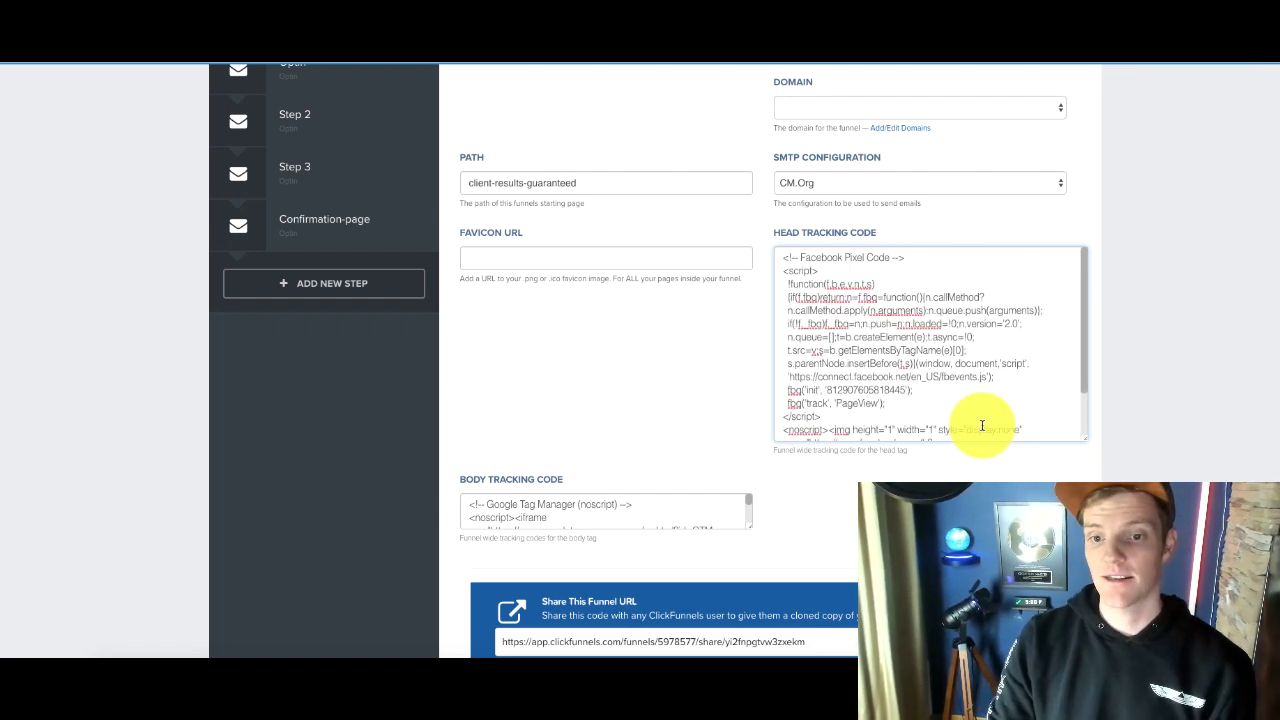
{"action": "scroll", "coordinate": [982, 425], "scroll_direction": "down", "scroll_amount": 2}
{"action": "scroll", "coordinate": [894, 397], "scroll_direction": "down", "scroll_amount": 3}
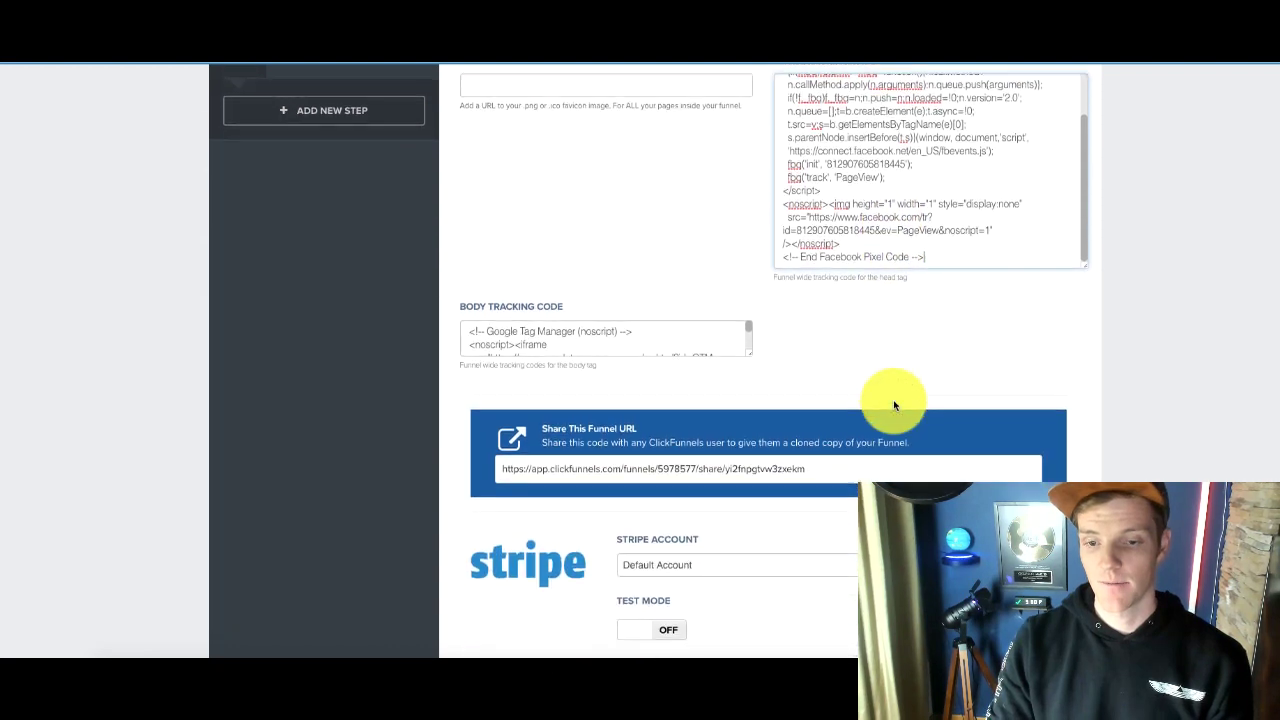
{"action": "scroll", "coordinate": [891, 206], "scroll_direction": "up", "scroll_amount": 1}
{"action": "scroll", "coordinate": [891, 206], "scroll_direction": "down", "scroll_amount": 6}
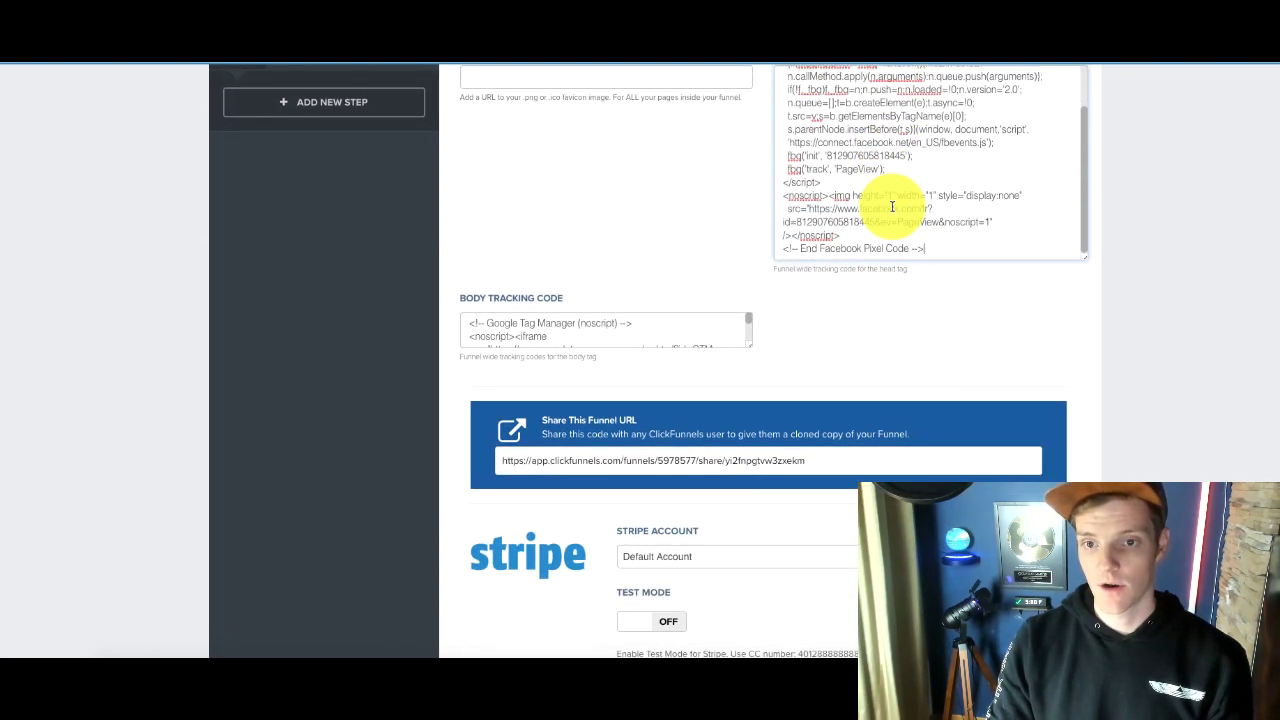
{"action": "scroll", "coordinate": [893, 210], "scroll_direction": "down", "scroll_amount": 10}
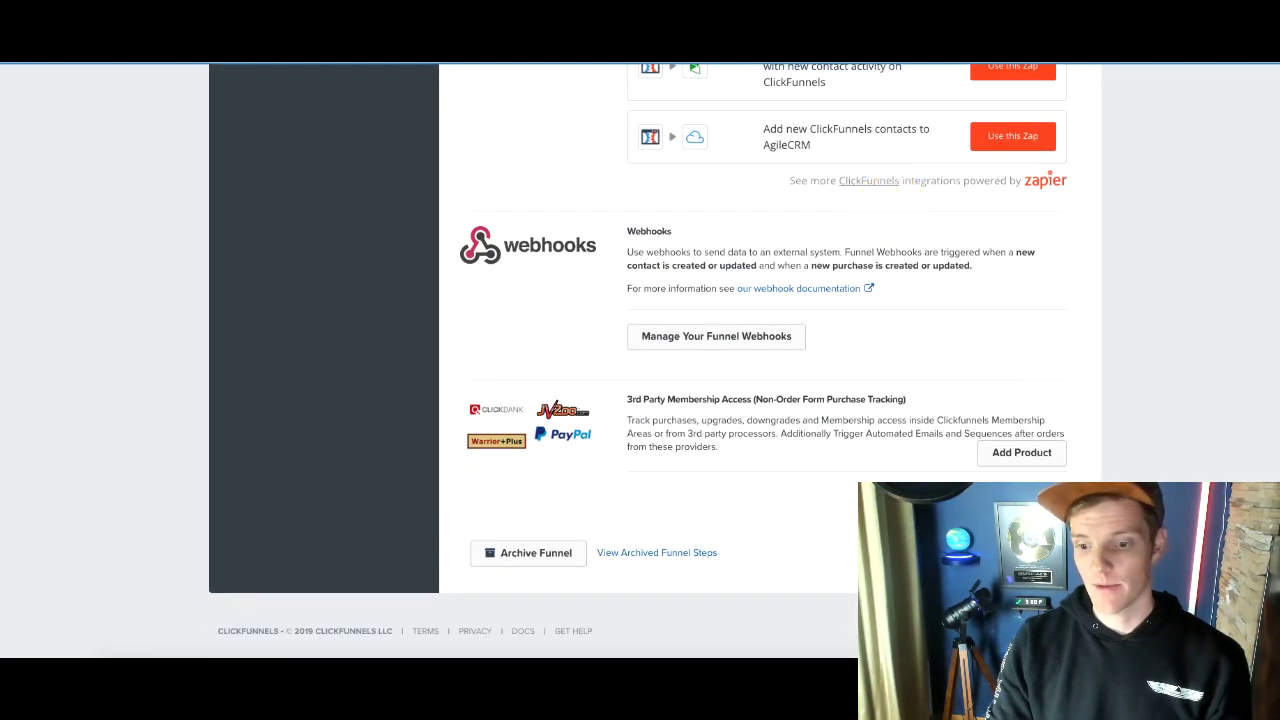
{"action": "scroll", "coordinate": [829, 337], "scroll_direction": "up", "scroll_amount": 15}
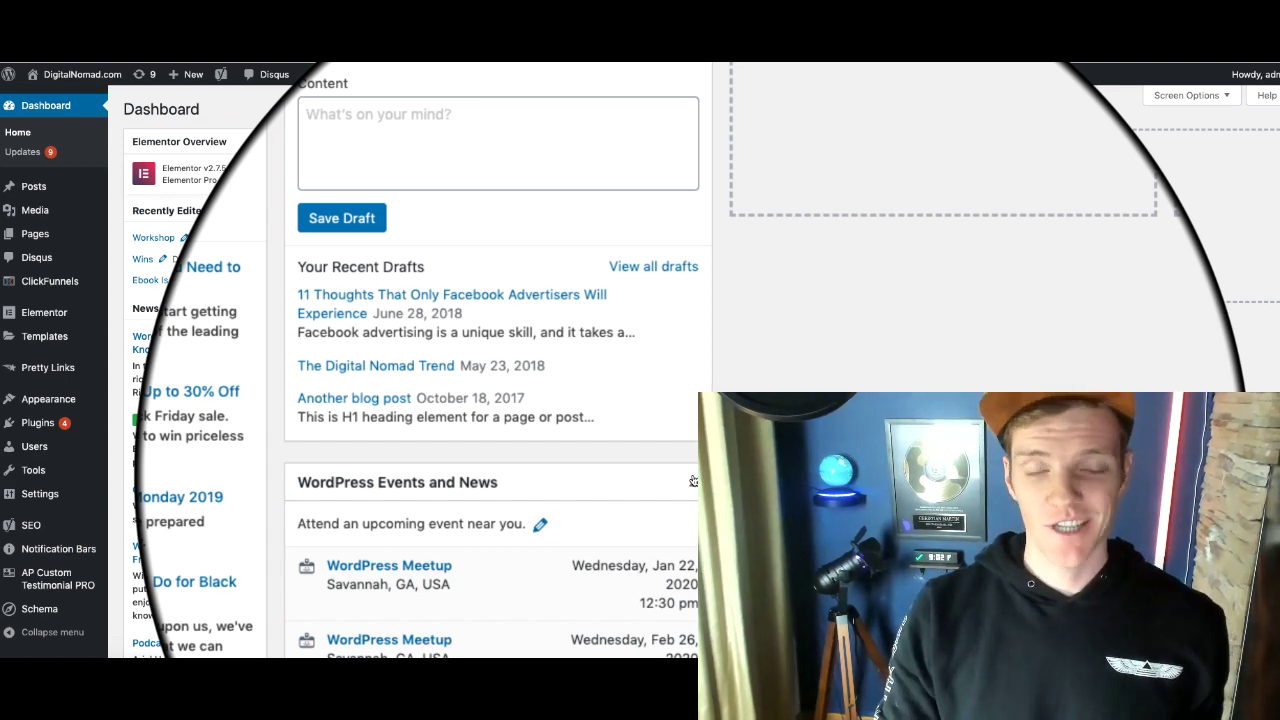
{"action": "scroll", "coordinate": [697, 400], "scroll_direction": "up", "scroll_amount": 2}
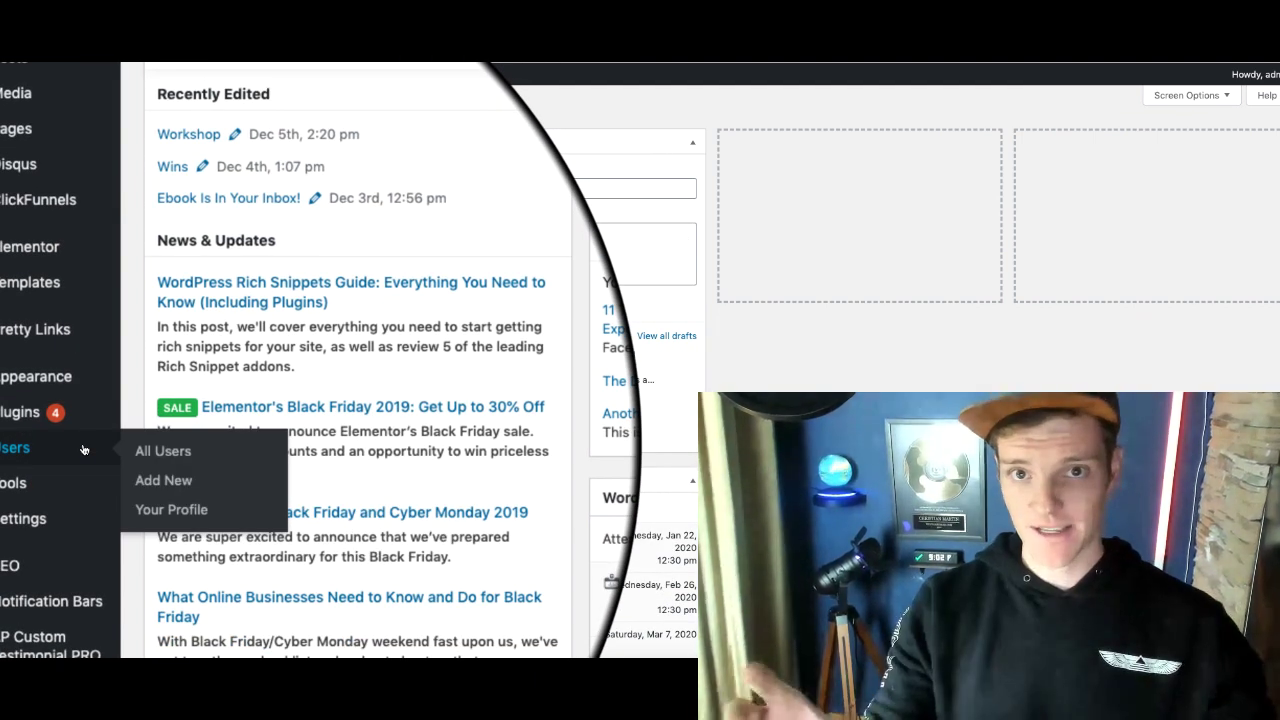
- Open the Header and Footer Scripts settings in WordPress and examine the Facebook pixel code among the header scripts
{"action": "scroll", "coordinate": [80, 465], "scroll_direction": "down", "scroll_amount": 3}
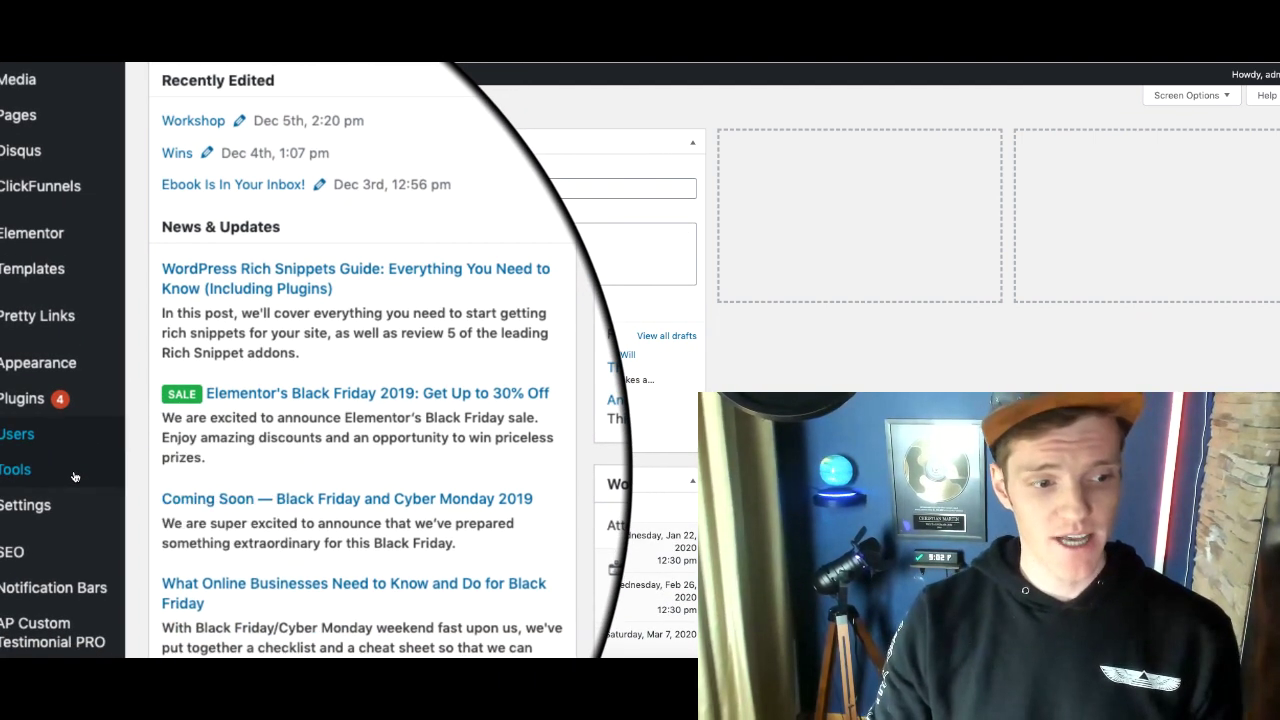
{"action": "mouse_move", "coordinate": [70, 482]}
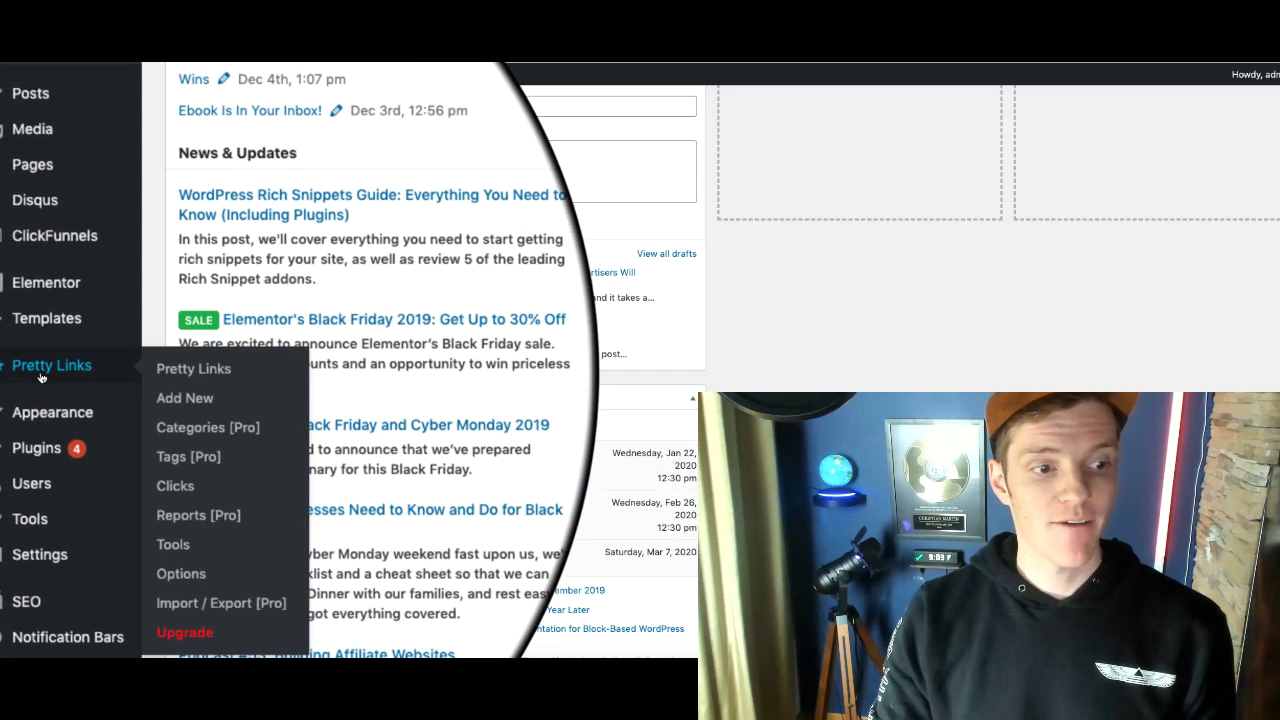
{"action": "mouse_move", "coordinate": [26, 391]}
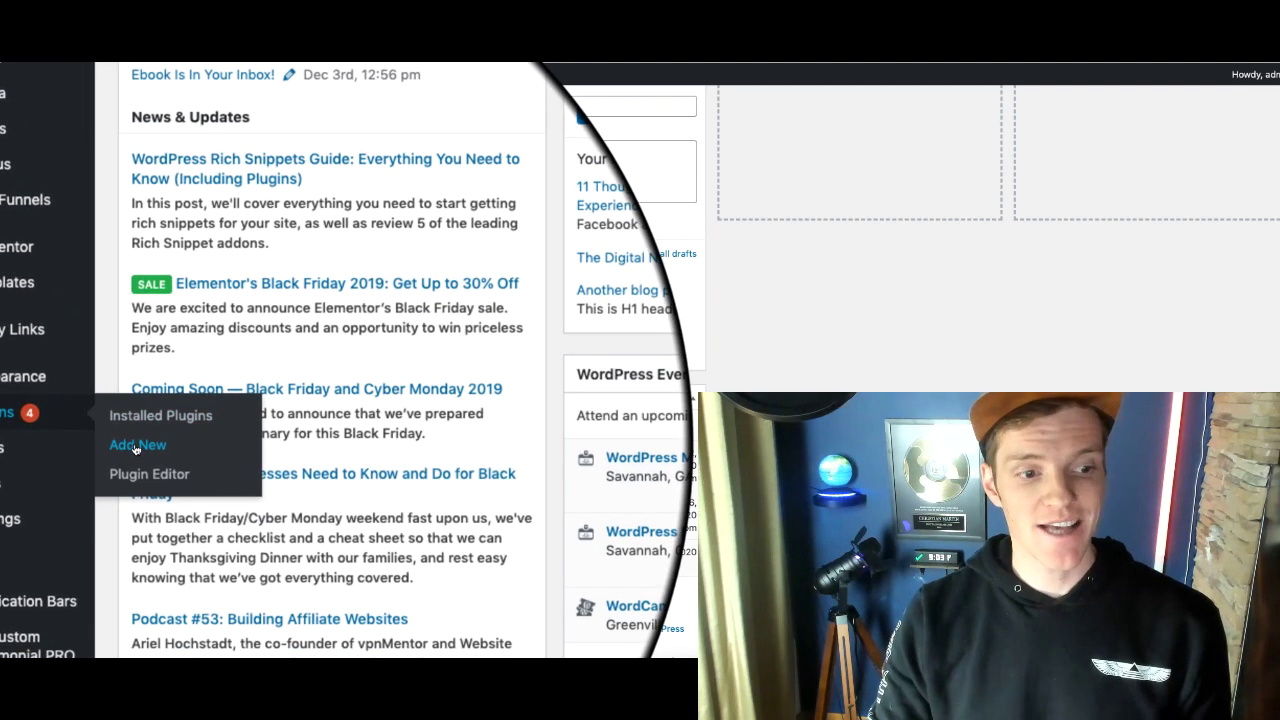
{"action": "mouse_move", "coordinate": [8, 530]}
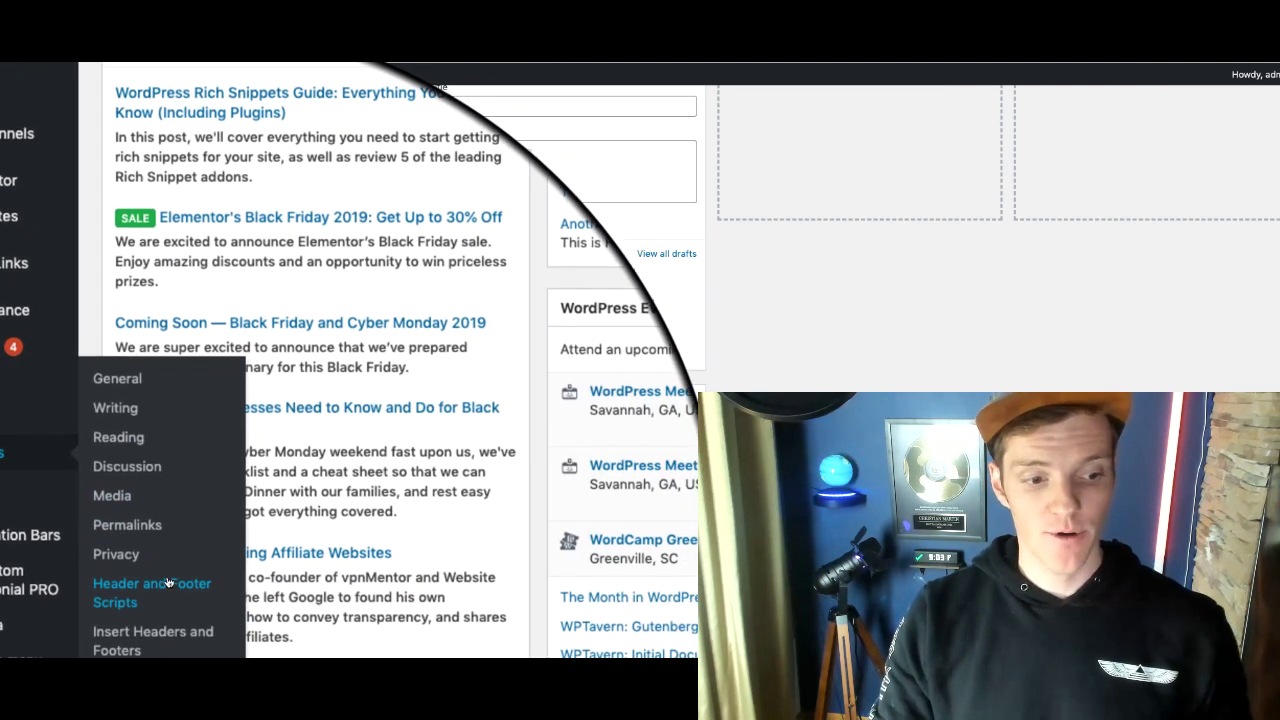
{"action": "left_click", "coordinate": [168, 583]}
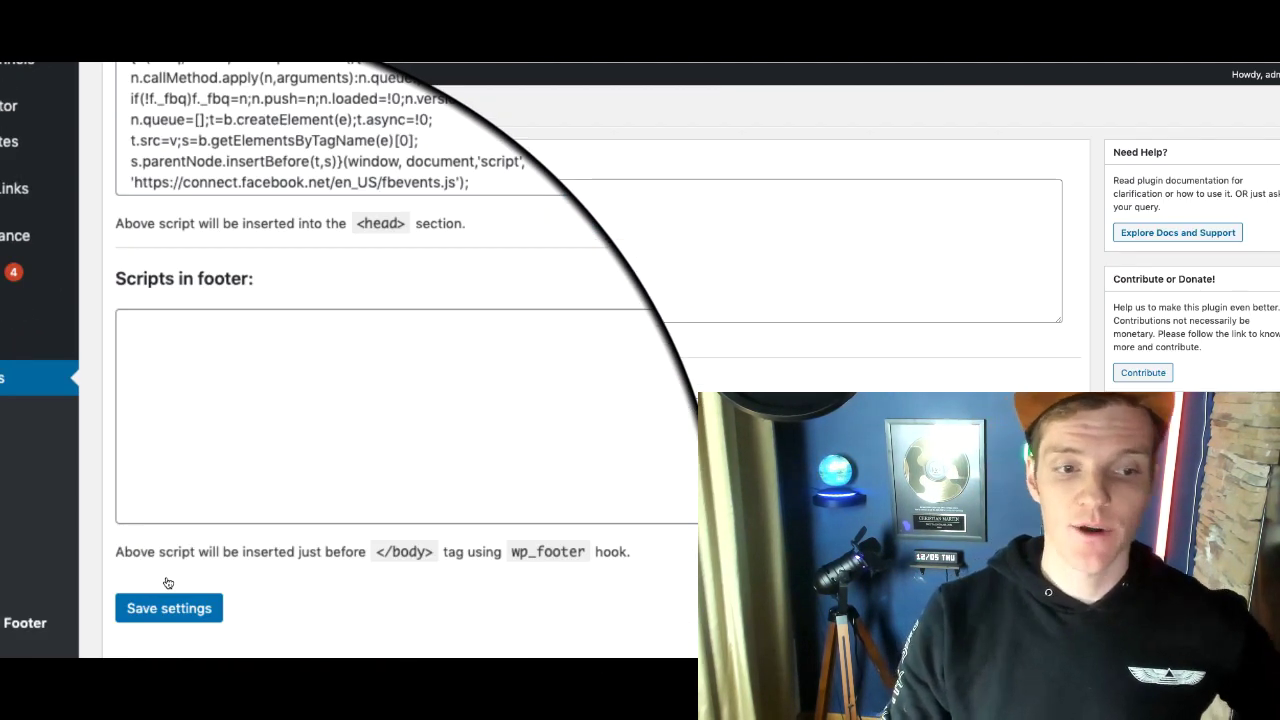
{"action": "scroll", "coordinate": [476, 173], "scroll_direction": "down", "scroll_amount": 10}
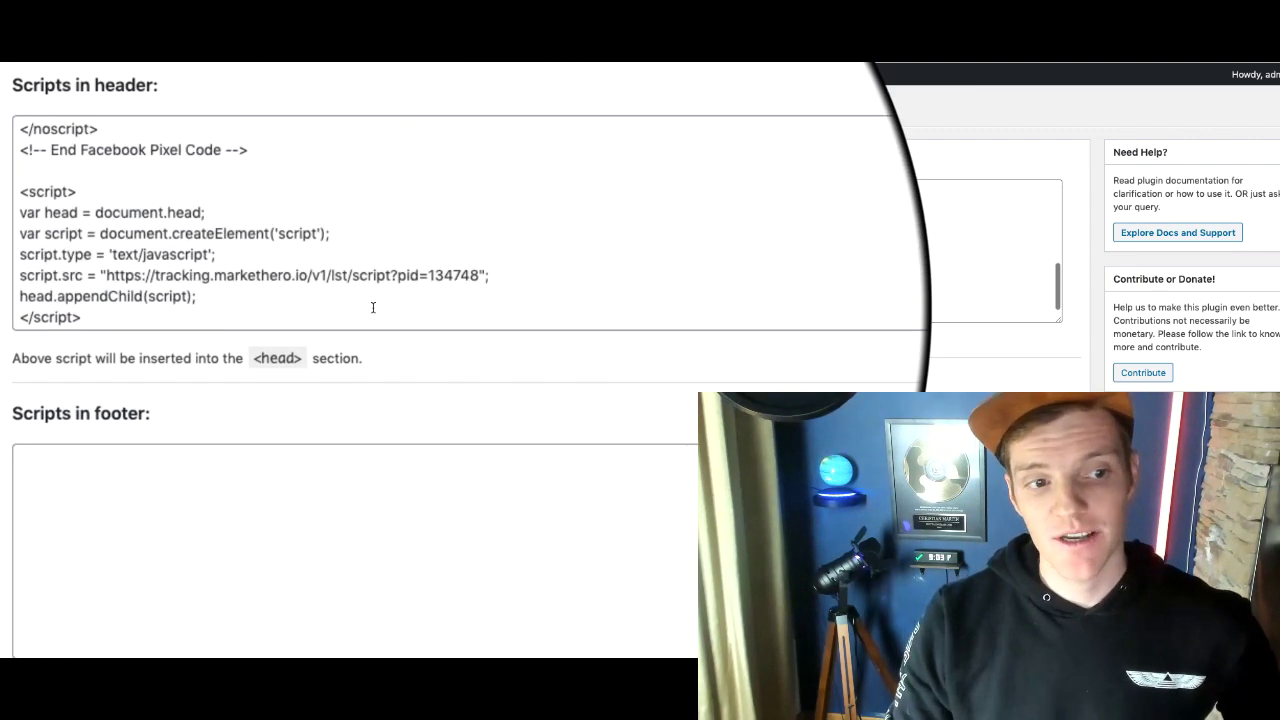
{"action": "scroll", "coordinate": [373, 307], "scroll_direction": "up", "scroll_amount": 10}
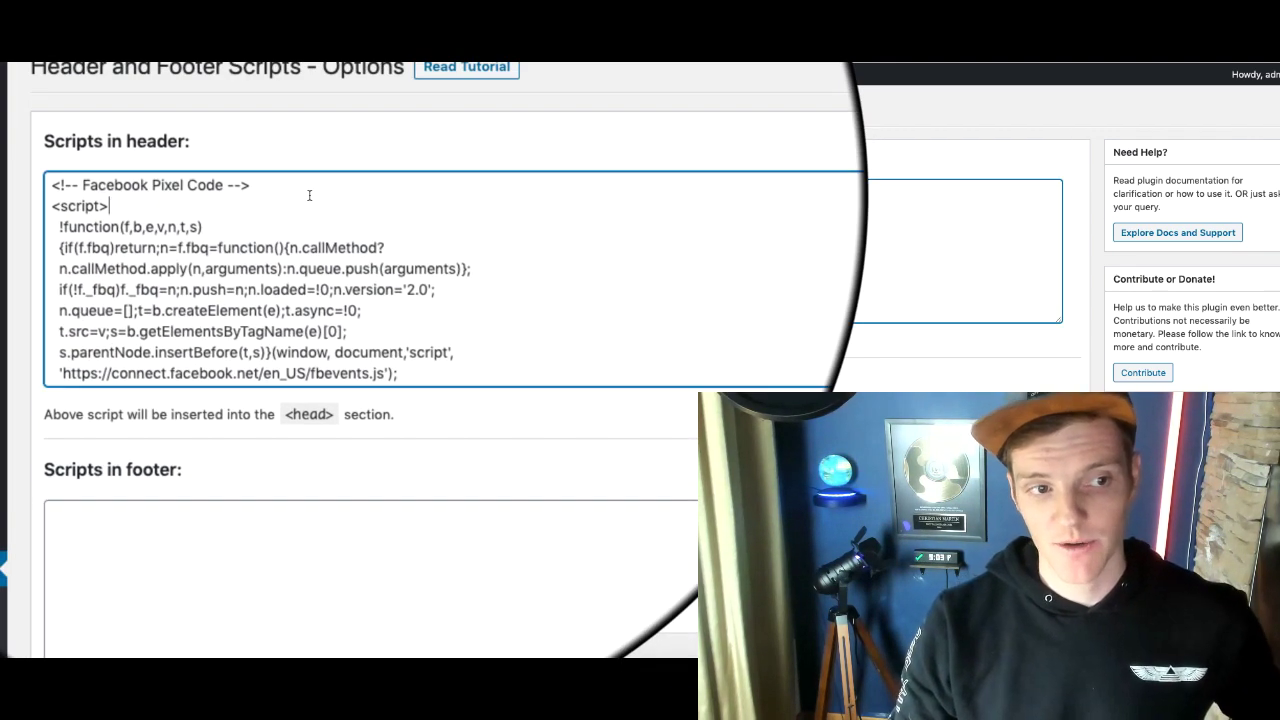
{"action": "triple_click", "coordinate": [277, 144]}
{"action": "left_click_drag", "start_coordinate": [305, 190], "coordinate": [305, 313]}
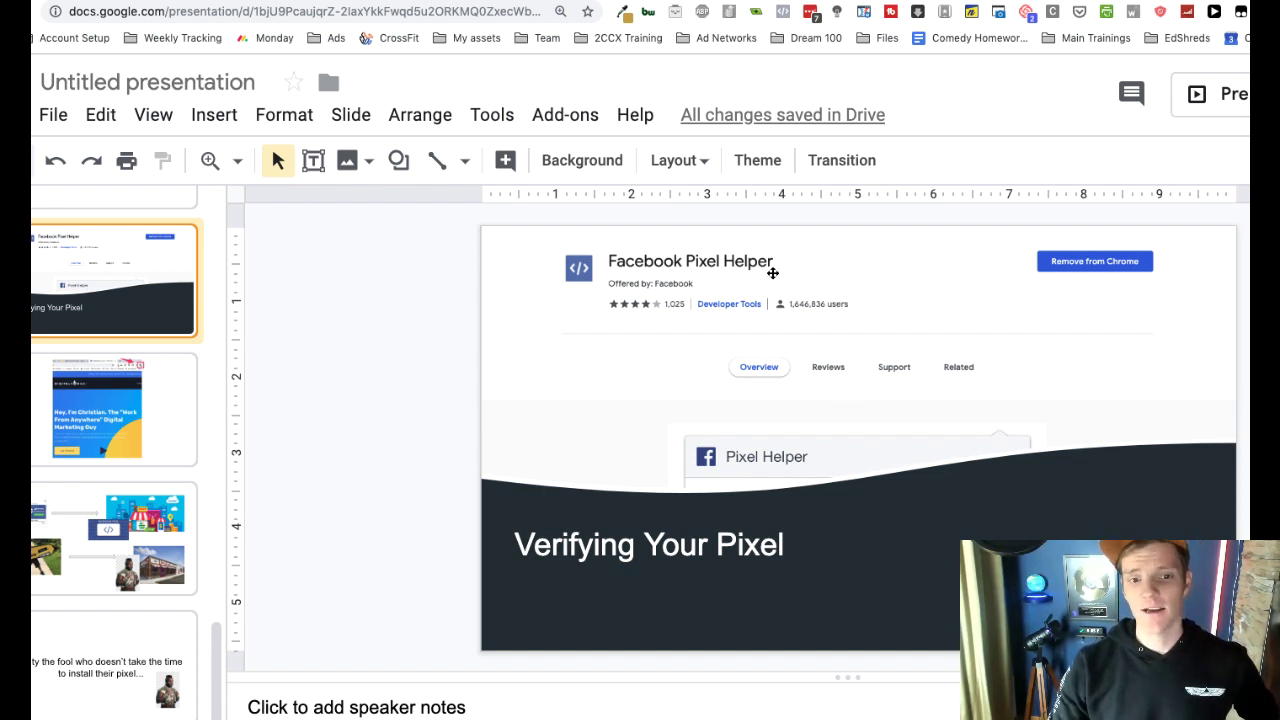
{"action": "left_click", "coordinate": [674, 260]}
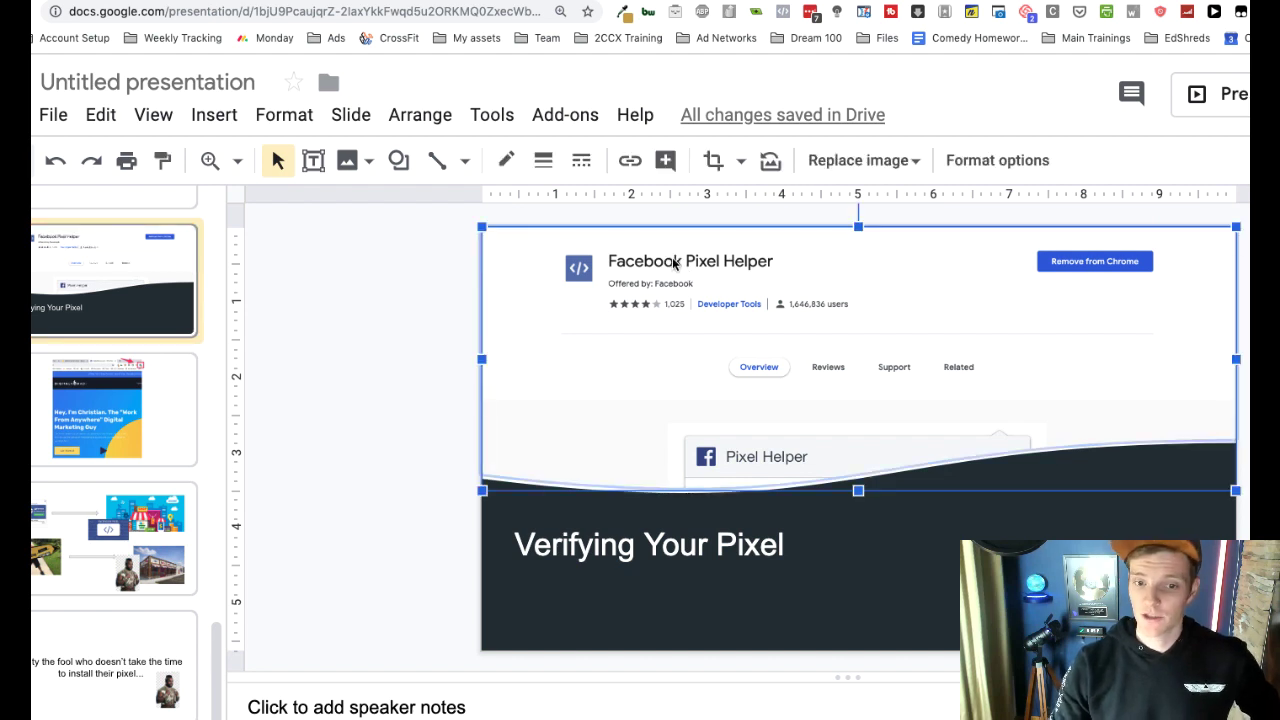
{"action": "left_click", "coordinate": [446, 400]}
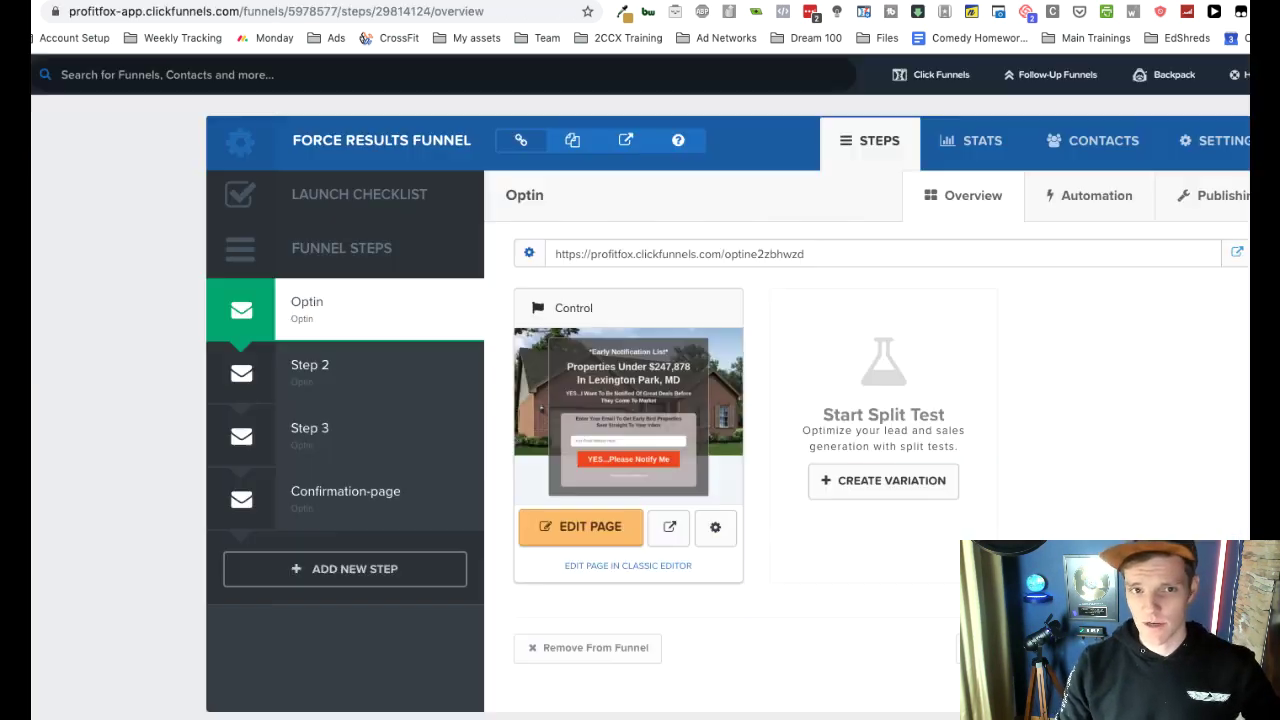
- View the live optin page of the Force Results Funnel and inspect its pixels with the Facebook Pixel Helper extension
{"action": "left_click", "coordinate": [646, 4]}
{"action": "left_click", "coordinate": [788, 4]}
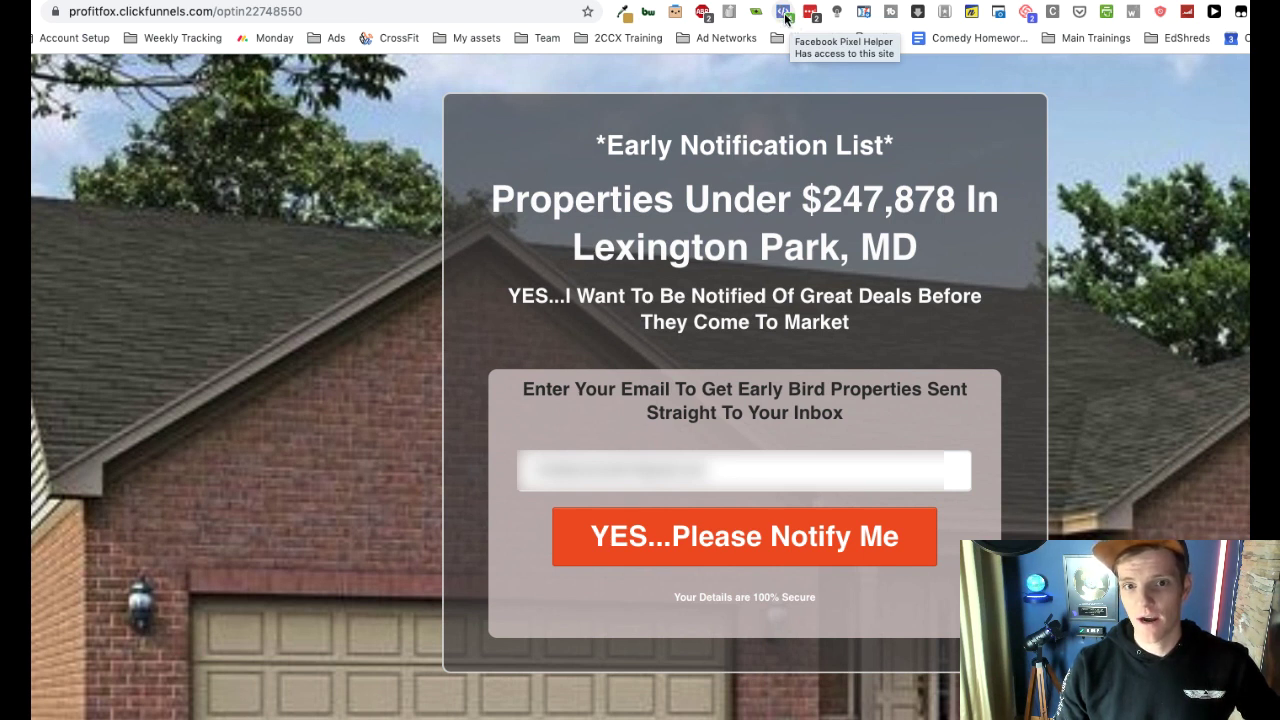
{"action": "left_click", "coordinate": [784, 15]}
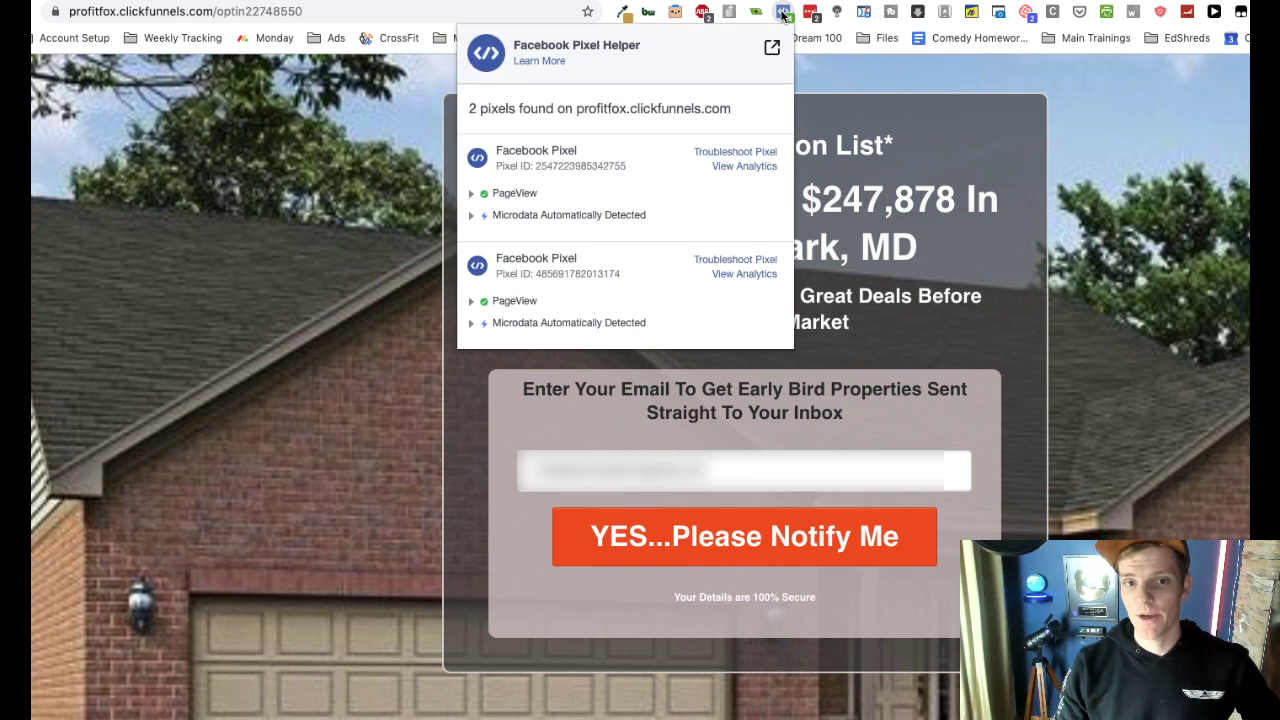
{"action": "left_click", "coordinate": [783, 13]}
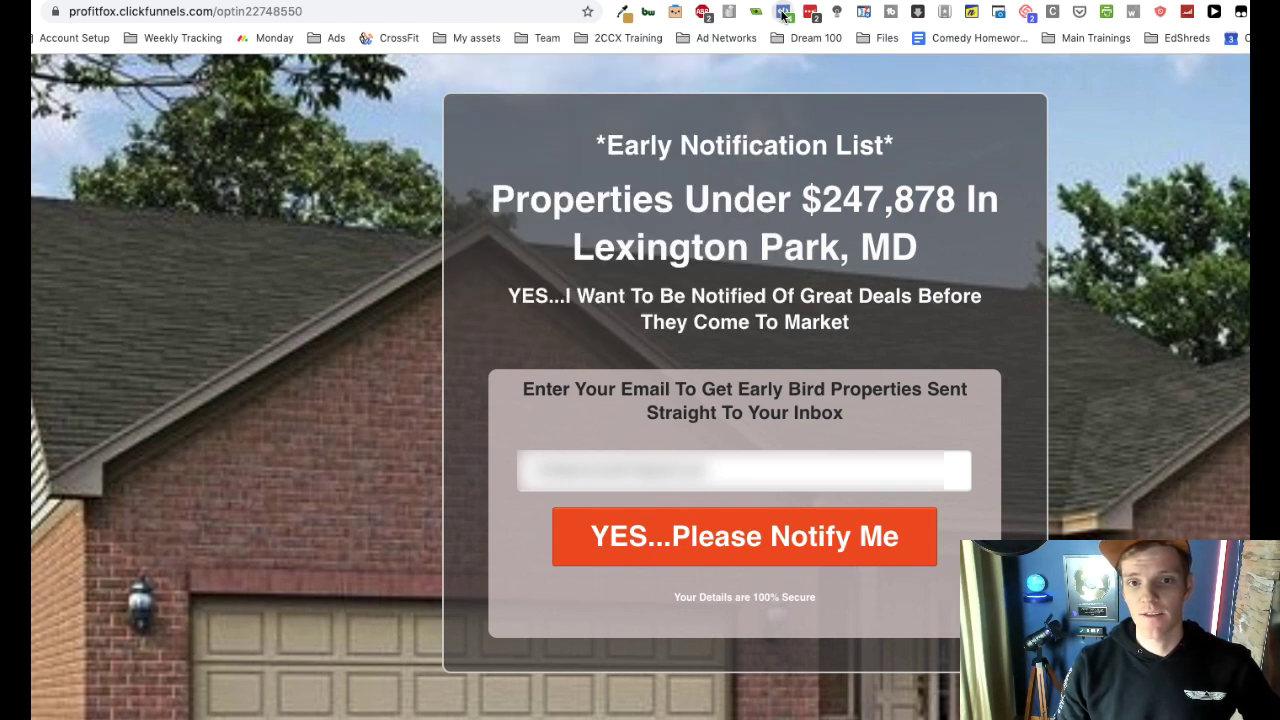
{"action": "left_click", "coordinate": [783, 13]}
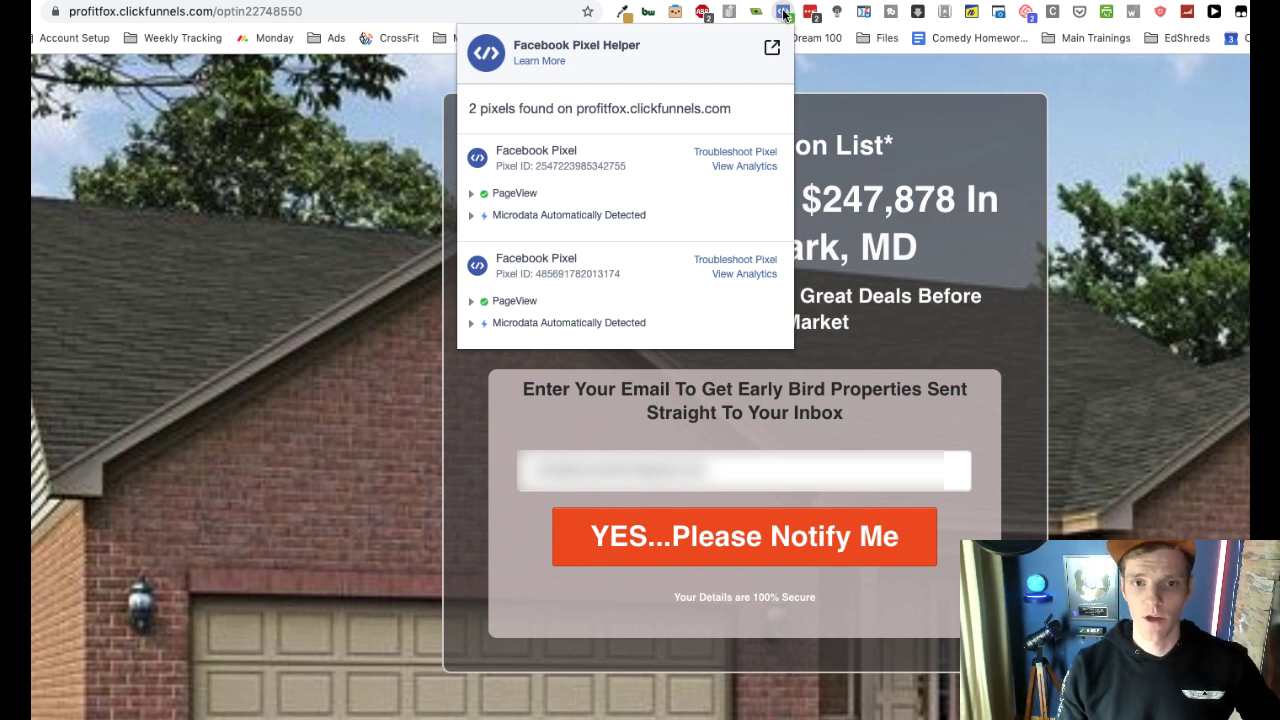
{"action": "left_click", "coordinate": [784, 14]}
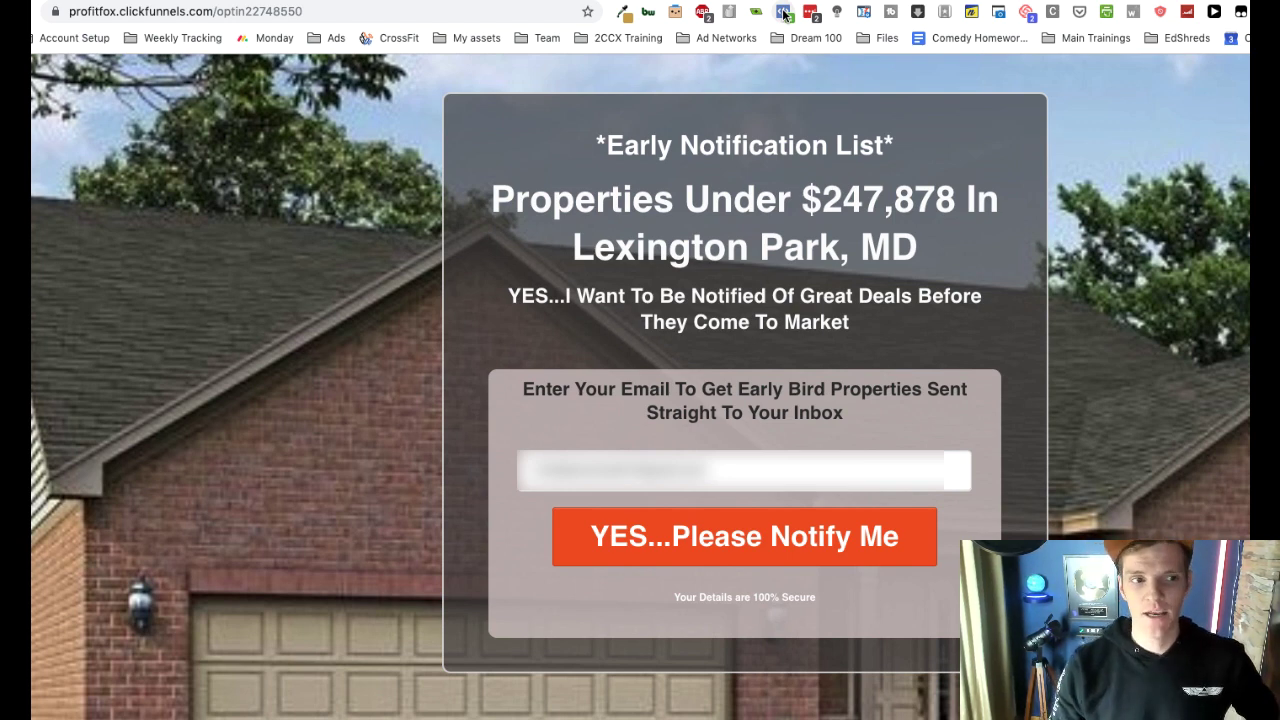
{"action": "left_click", "coordinate": [784, 13]}
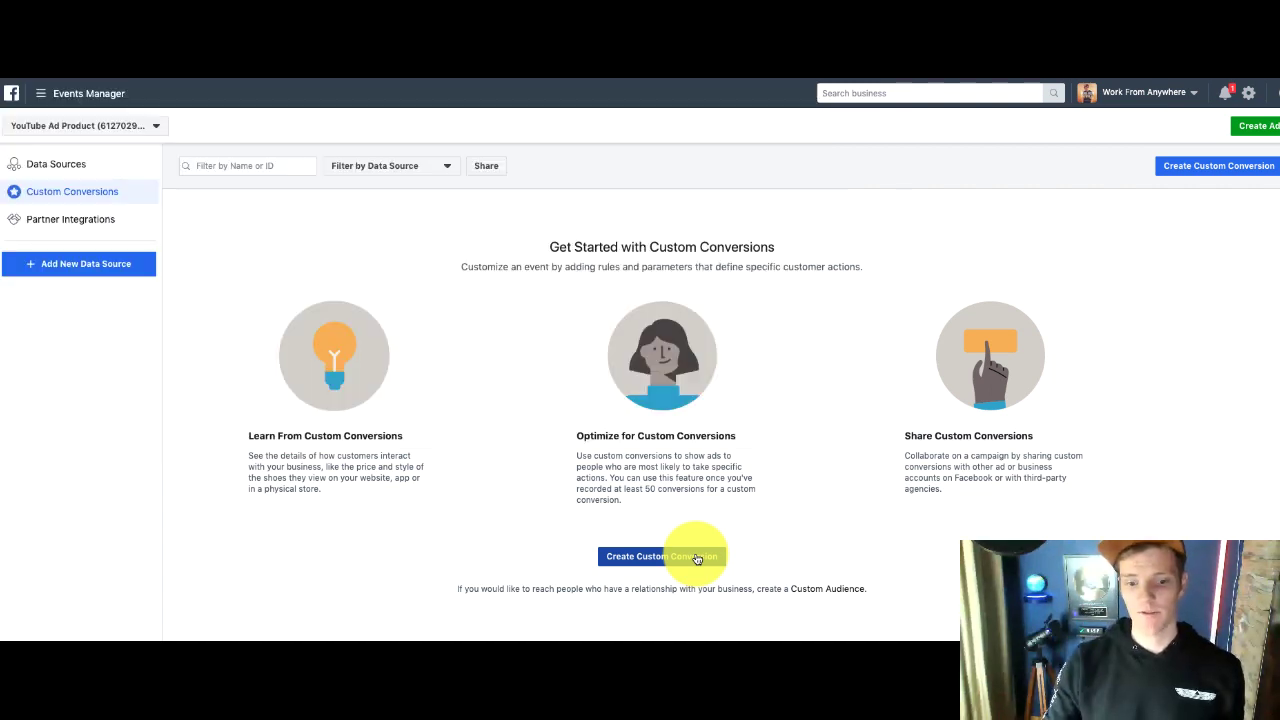
- Start a custom conversion in Facebook Events Manager with a rule for URLs containing thebestsocks.com/thankyou
{"action": "left_click", "coordinate": [697, 558]}
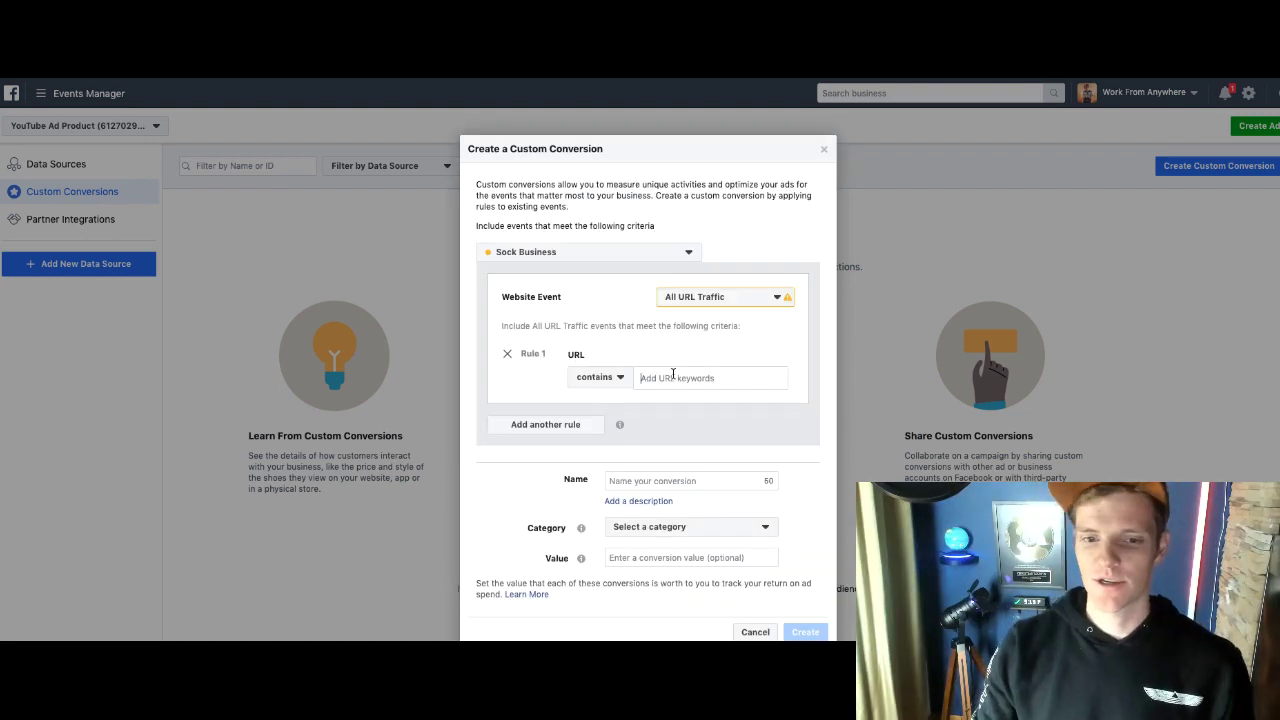
{"action": "left_click", "coordinate": [672, 377]}
{"action": "type", "text": "thebestsocks"}
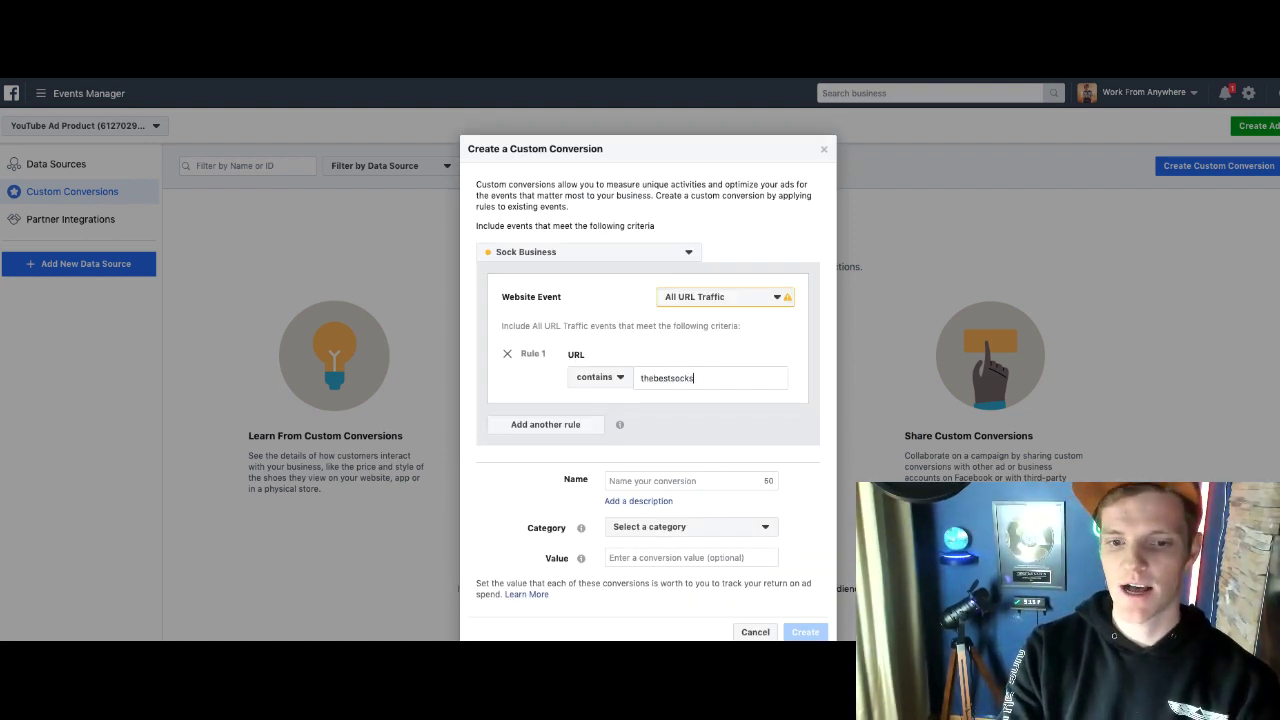
{"action": "type", "text": ".com/thankyou"}
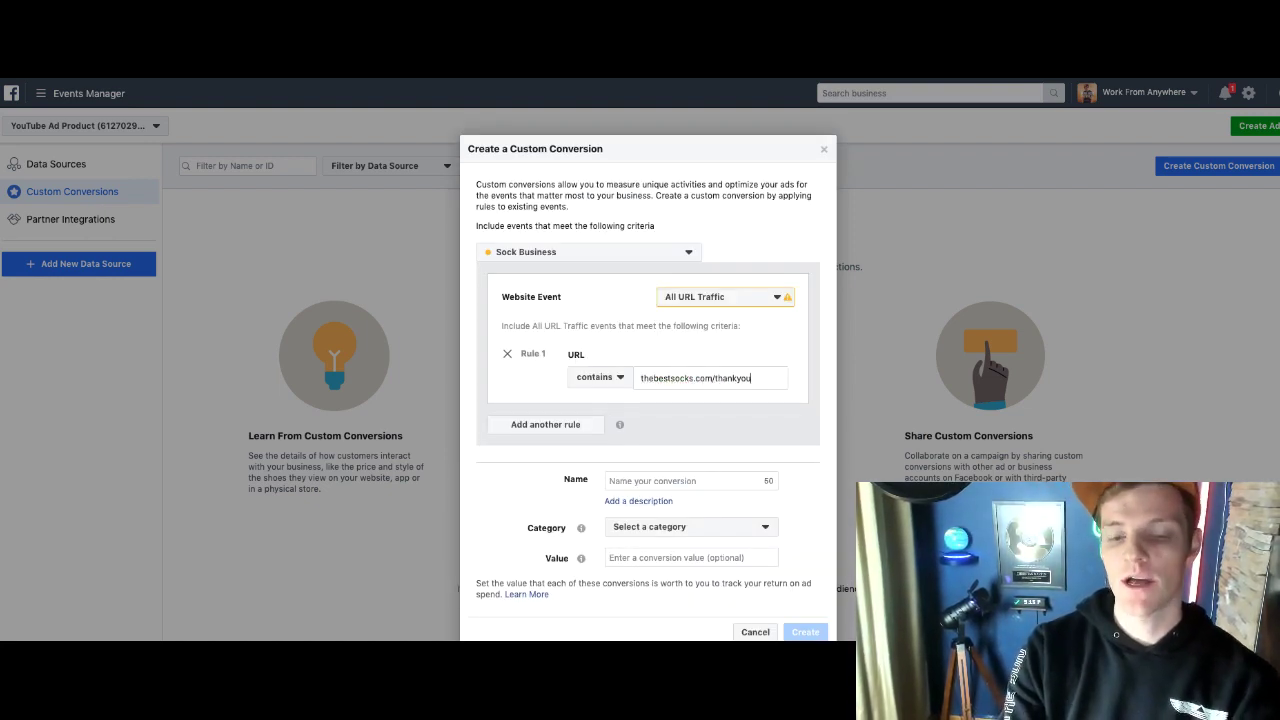
{"action": "key", "text": "Return"}
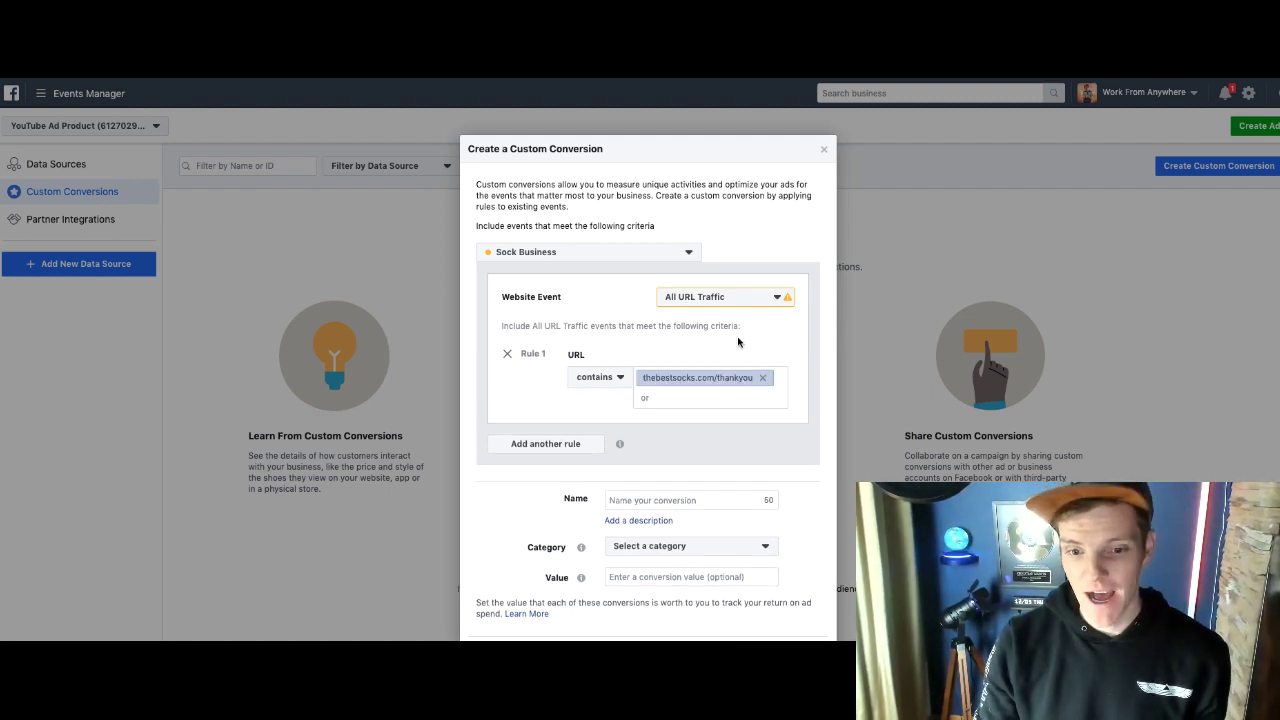
- Name the custom conversion Sock Buyers and assign it the Purchase category
{"action": "scroll", "coordinate": [737, 360], "scroll_direction": "down", "scroll_amount": 1}
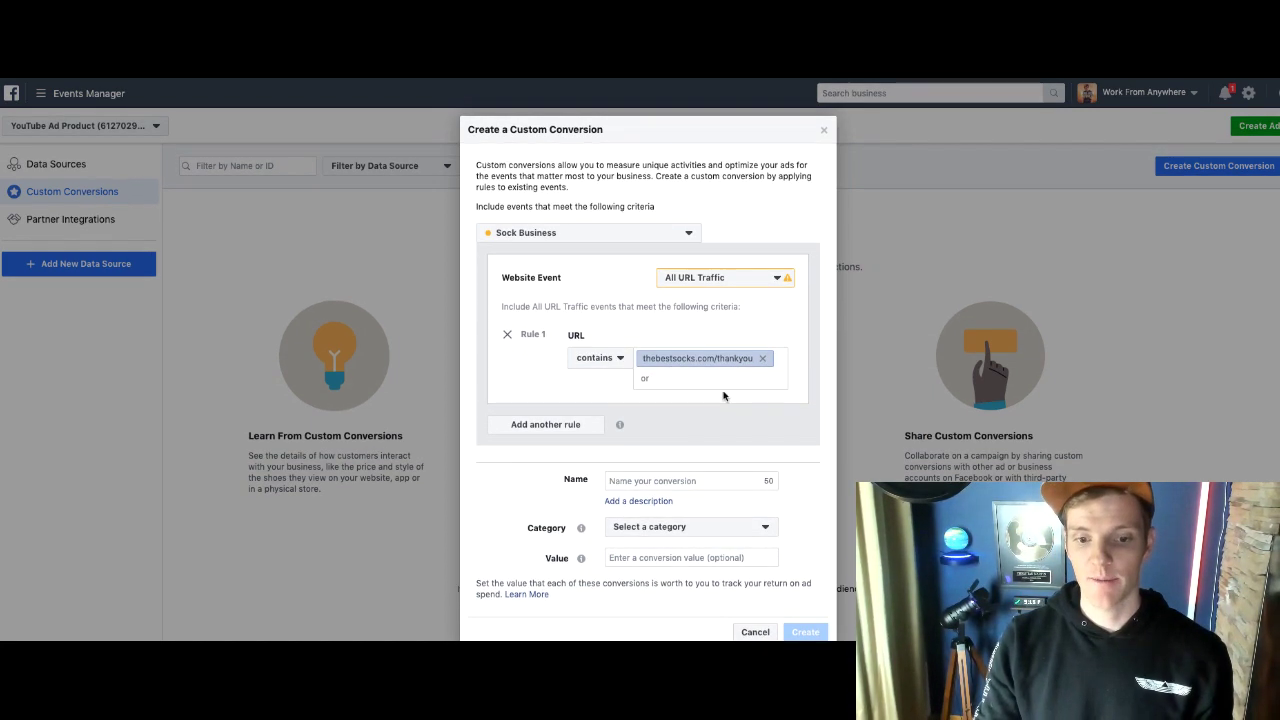
{"action": "left_click", "coordinate": [652, 480]}
{"action": "type", "text": "Cof"}
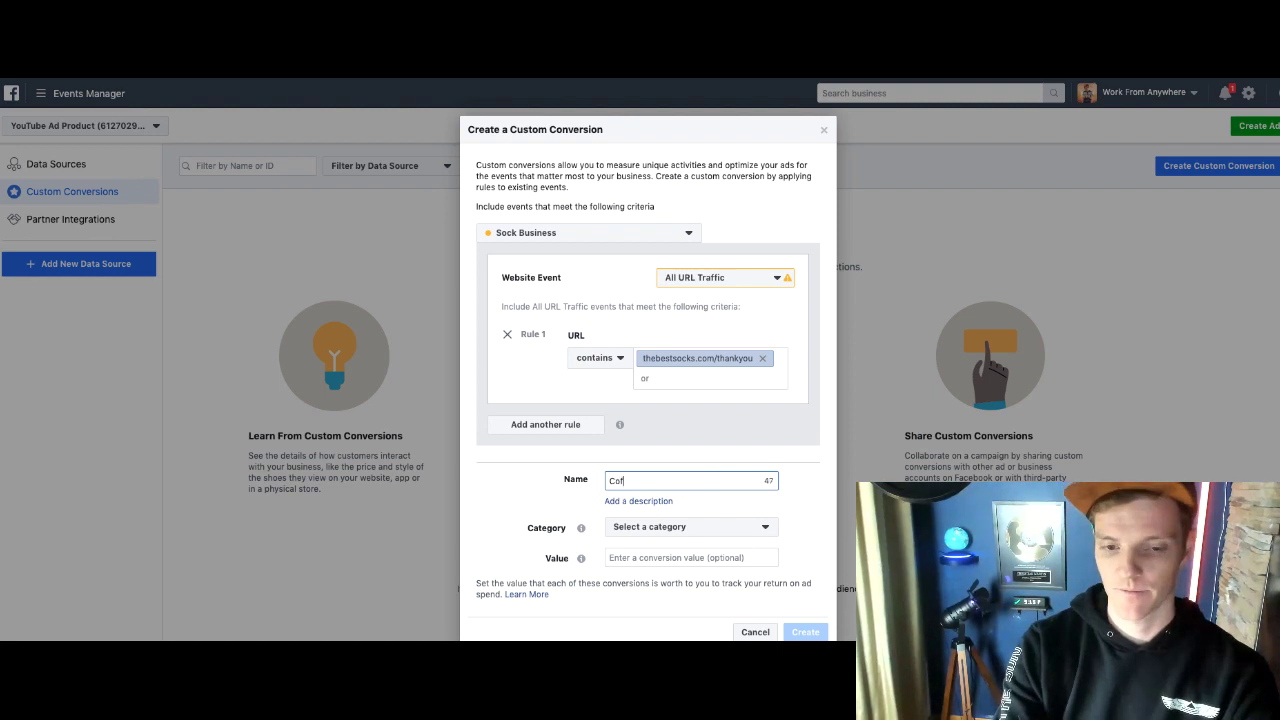
{"action": "key", "text": "BackSpace"}
{"action": "type", "text": "Sock Buyers"}
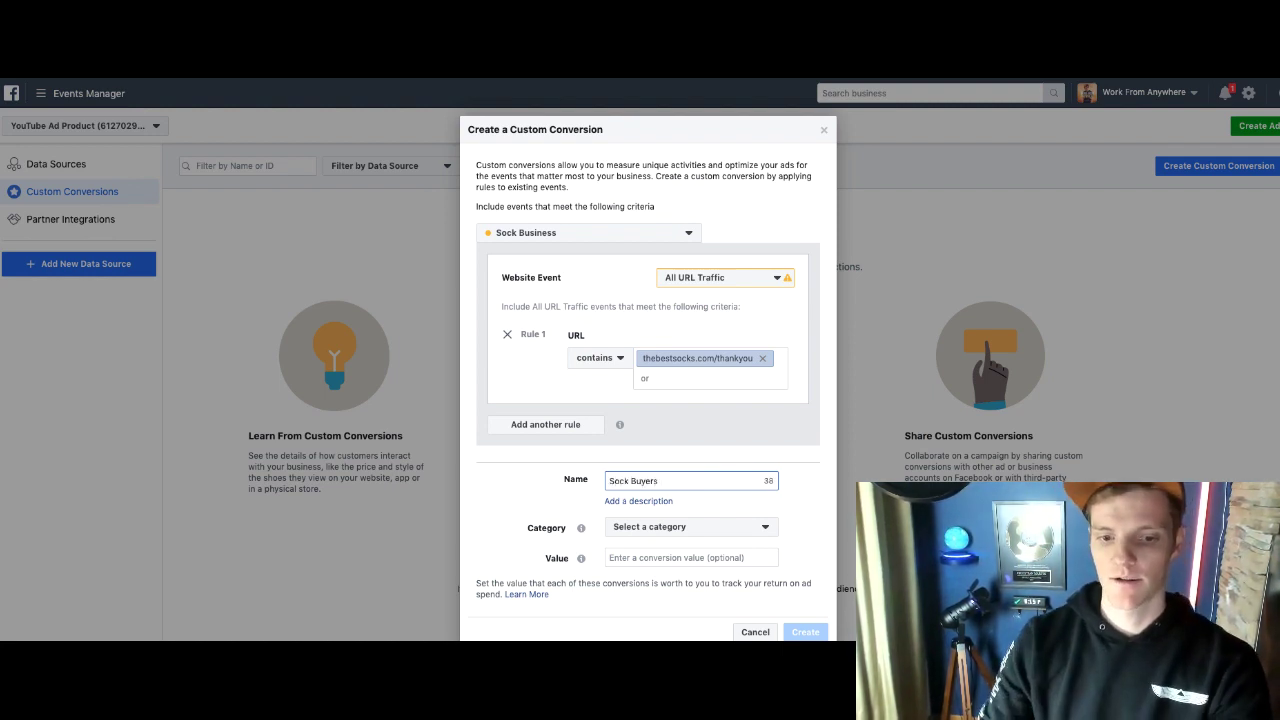
{"action": "left_click", "coordinate": [677, 526]}
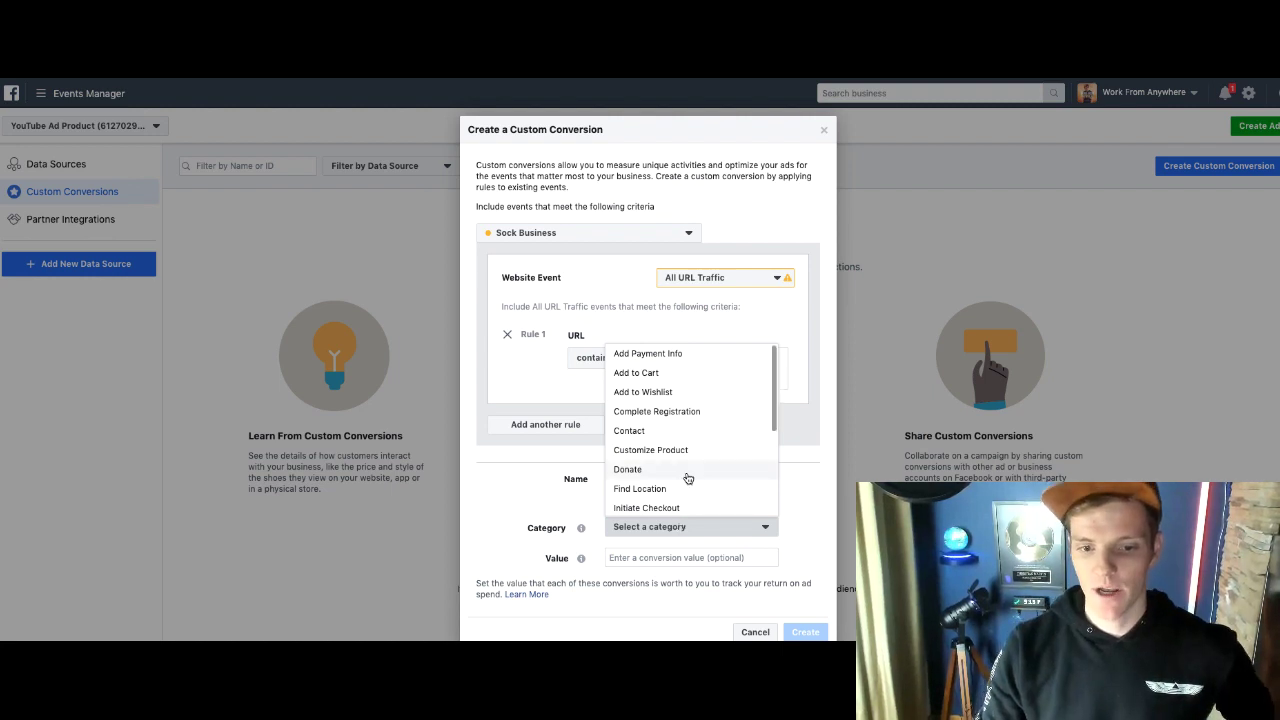
{"action": "scroll", "coordinate": [688, 479], "scroll_direction": "down", "scroll_amount": 3}
{"action": "left_click", "coordinate": [667, 436]}
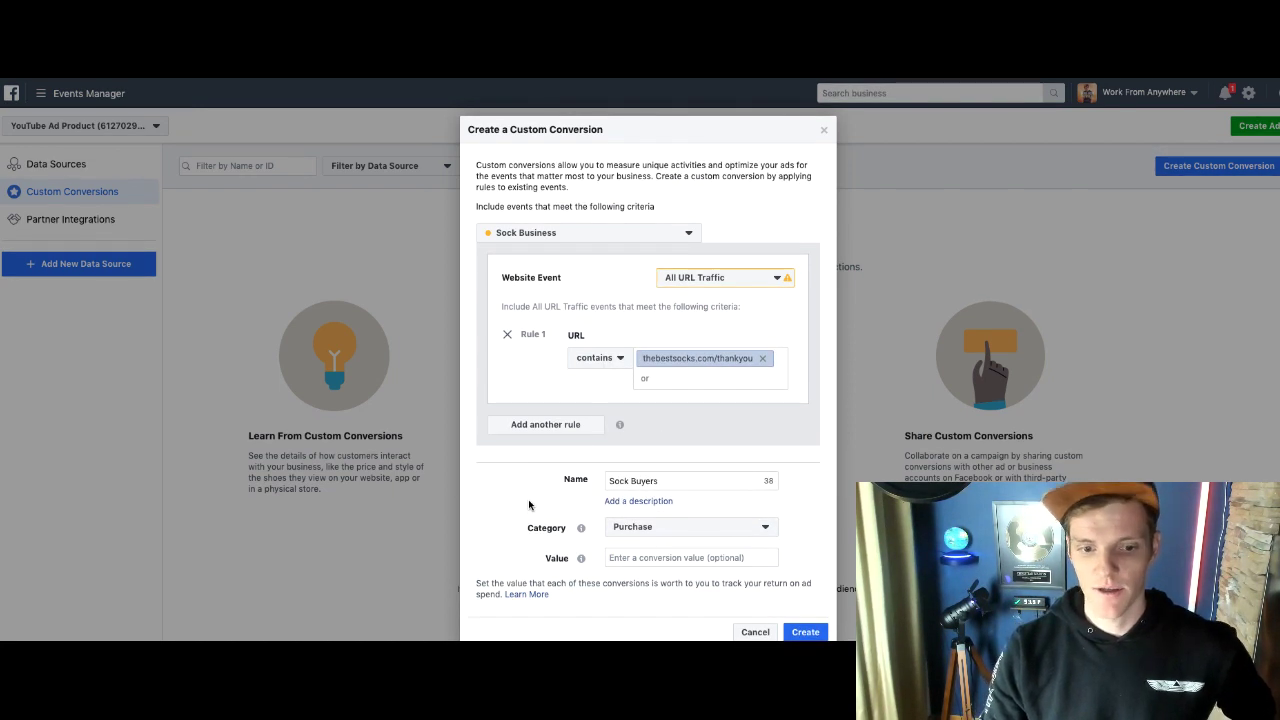
- Create the Sock Buyers custom conversion, dismiss the completion dialog and close the conversion's overview
{"action": "scroll", "coordinate": [526, 495], "scroll_direction": "up", "scroll_amount": 1}
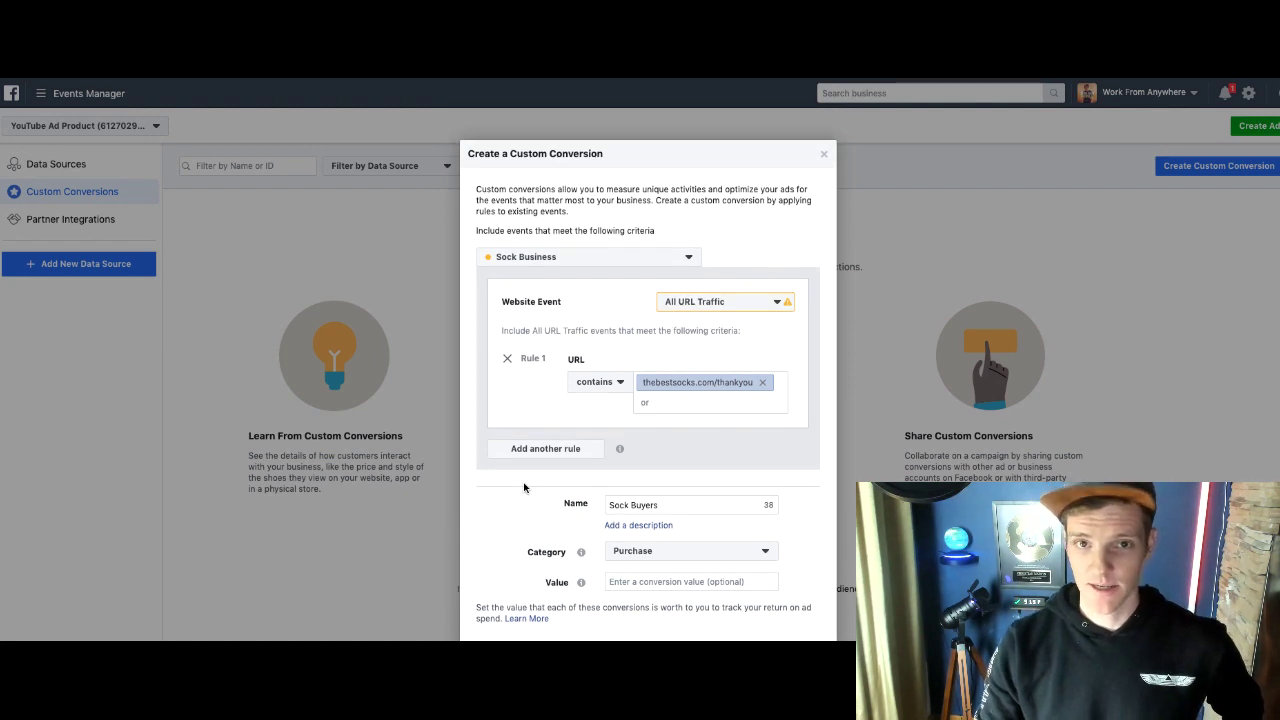
{"action": "scroll", "coordinate": [524, 487], "scroll_direction": "down", "scroll_amount": 1}
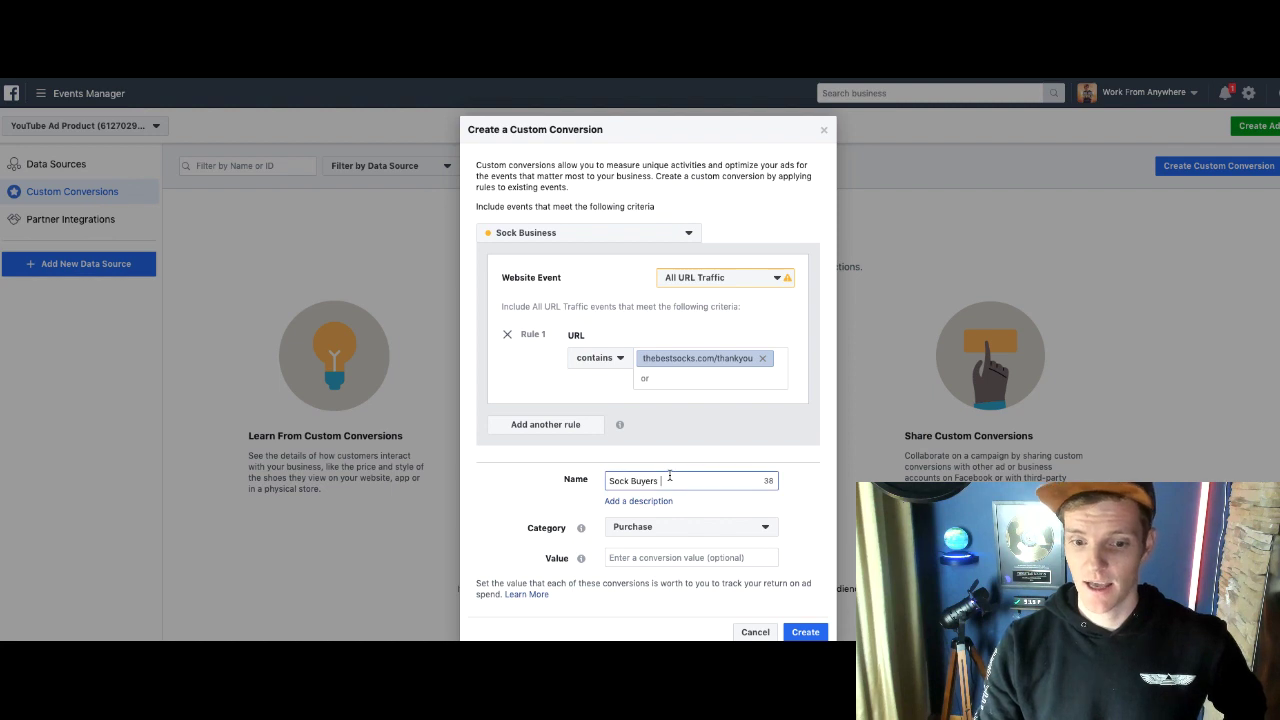
{"action": "left_click", "coordinate": [805, 632]}
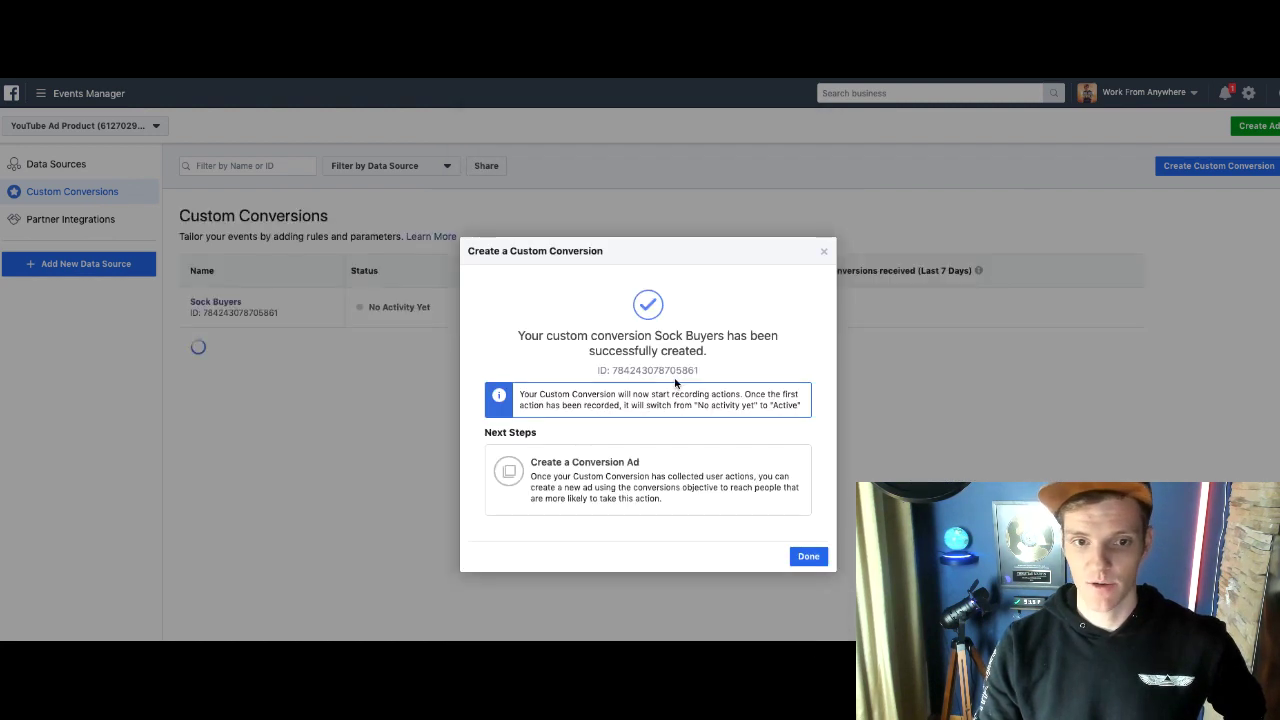
{"action": "left_click", "coordinate": [808, 556]}
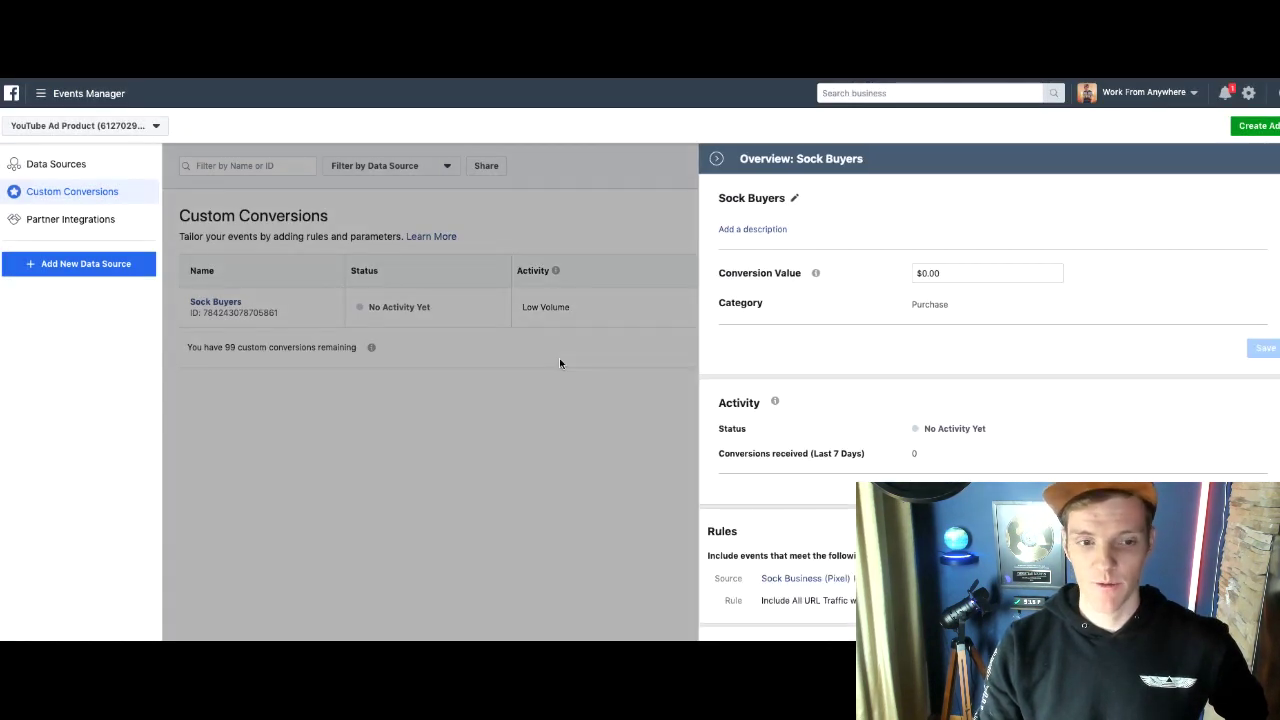
{"action": "left_click", "coordinate": [716, 158]}
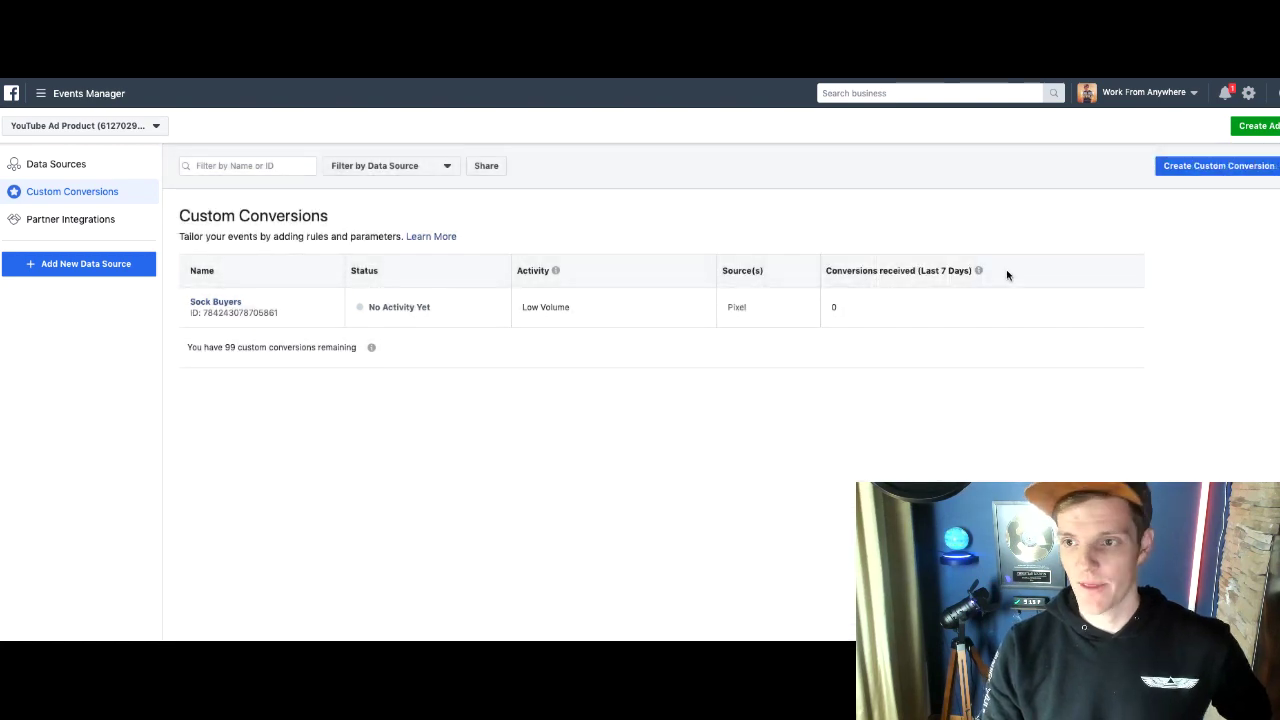
- Start a new custom conversion for the Sock Business pixel with a rule for URLs containing thebestsocks.com/order-form
{"action": "left_click", "coordinate": [1183, 162]}
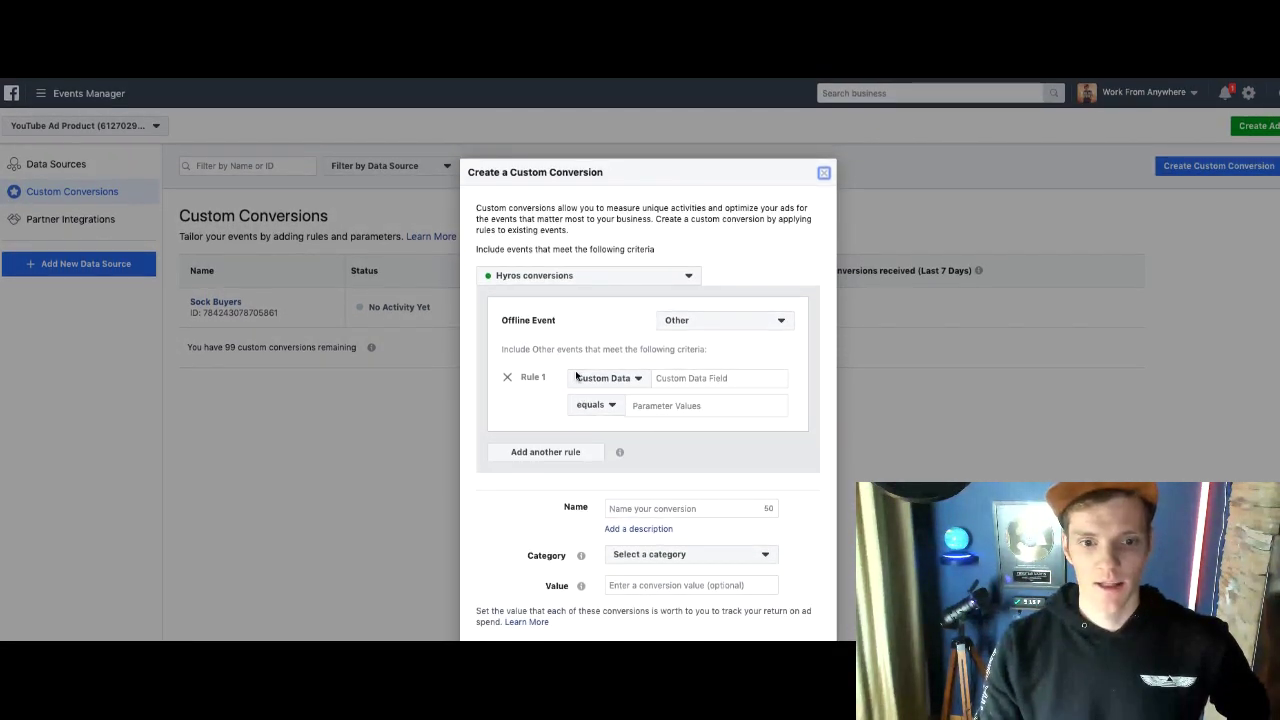
{"action": "left_click", "coordinate": [653, 282]}
{"action": "left_click", "coordinate": [562, 333]}
{"action": "left_click", "coordinate": [699, 320]}
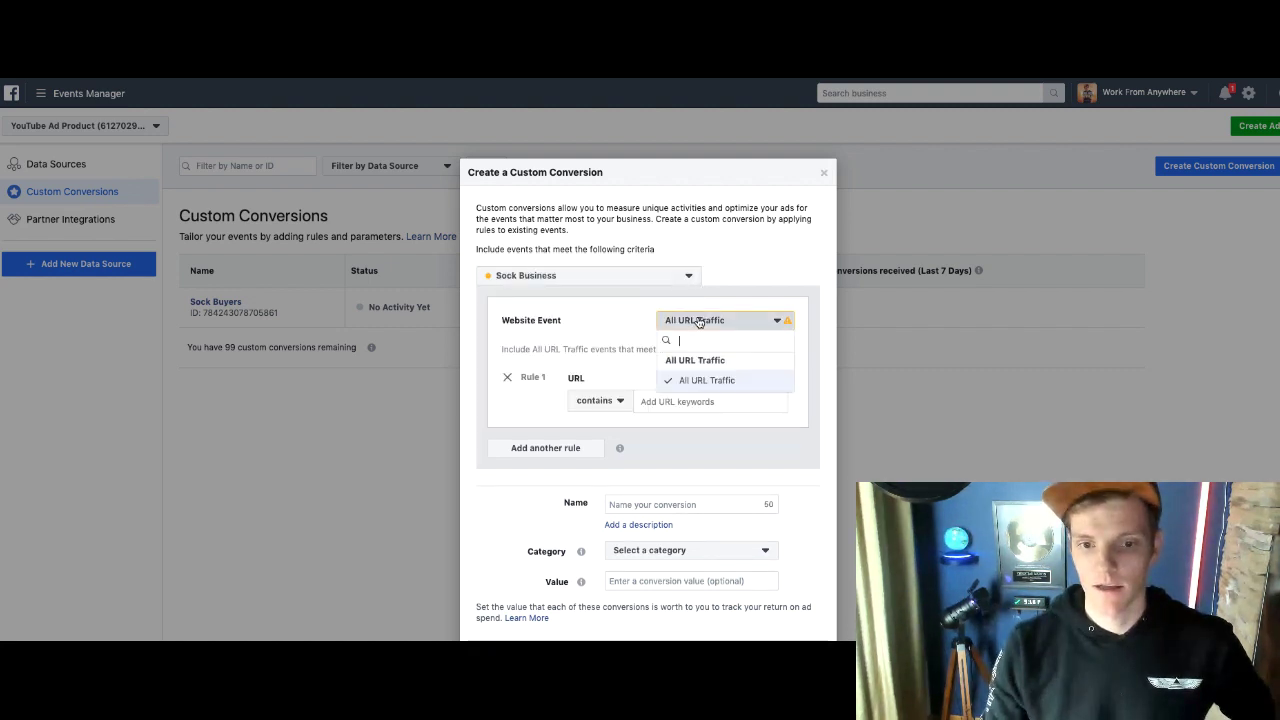
{"action": "left_click", "coordinate": [699, 320]}
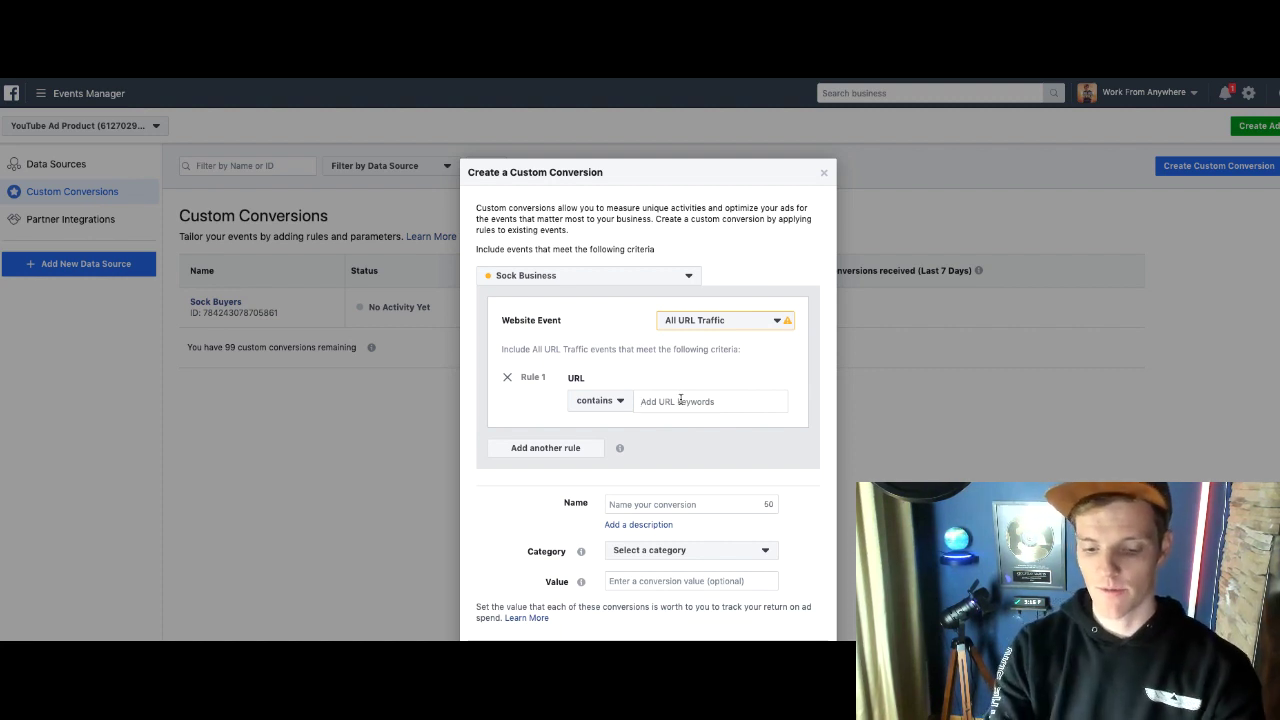
{"action": "type", "text": "thebests"}
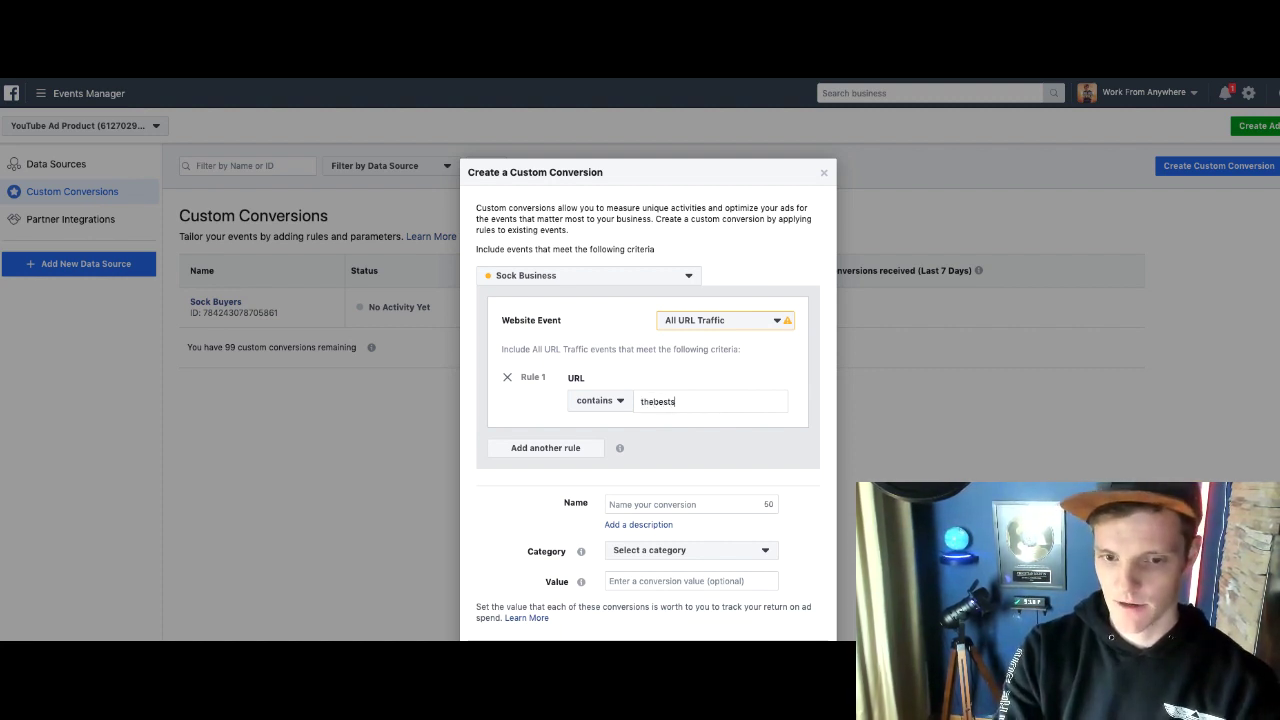
{"action": "type", "text": "ocks.com/"}
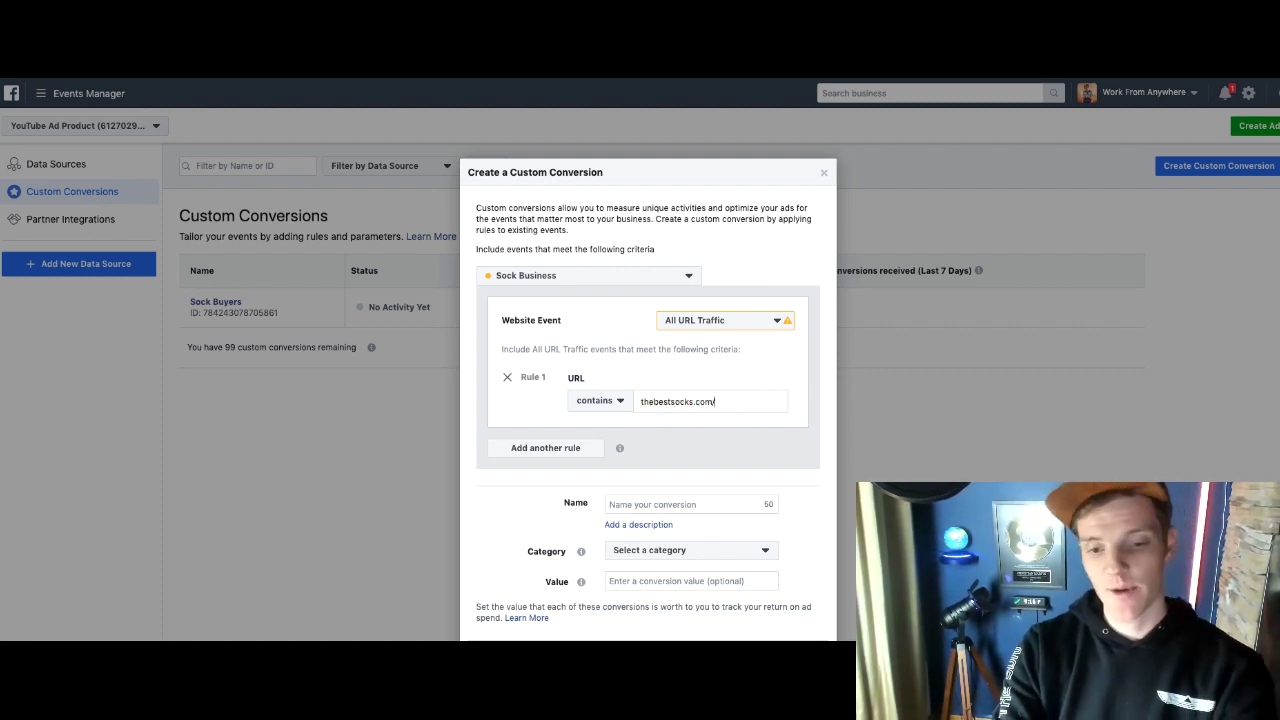
{"action": "type", "text": "order-"}
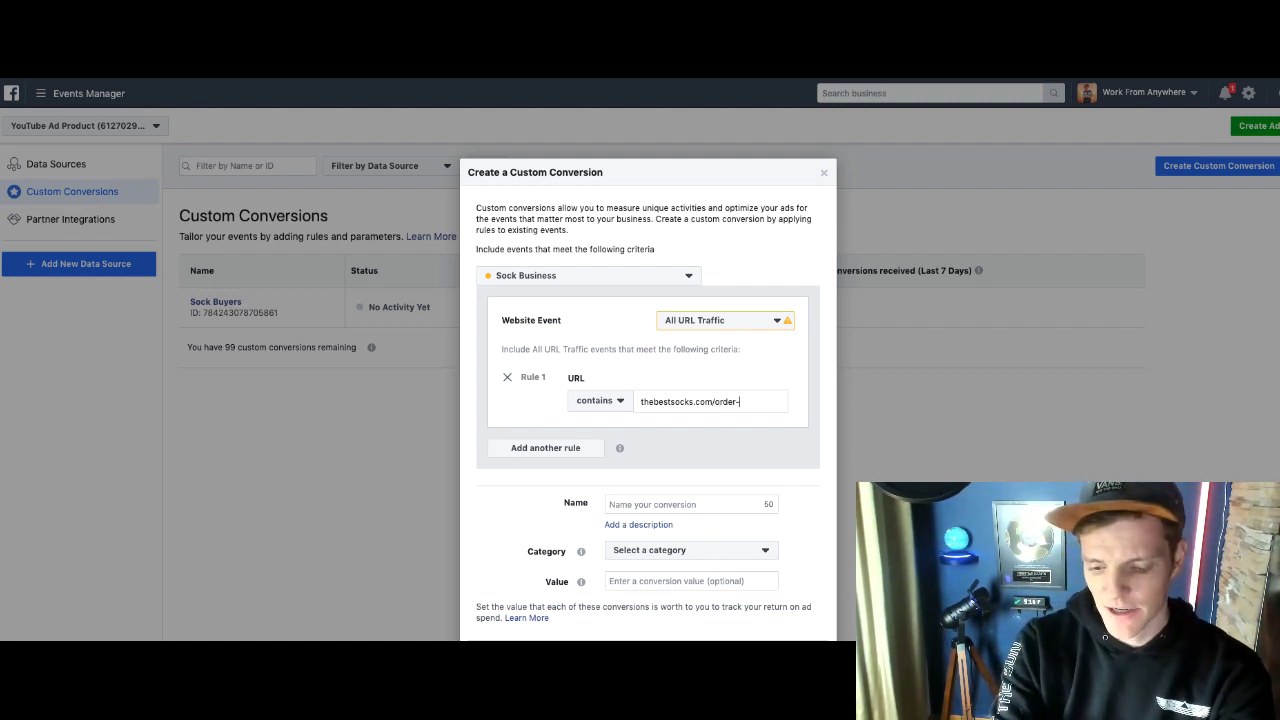
{"action": "type", "text": "form"}
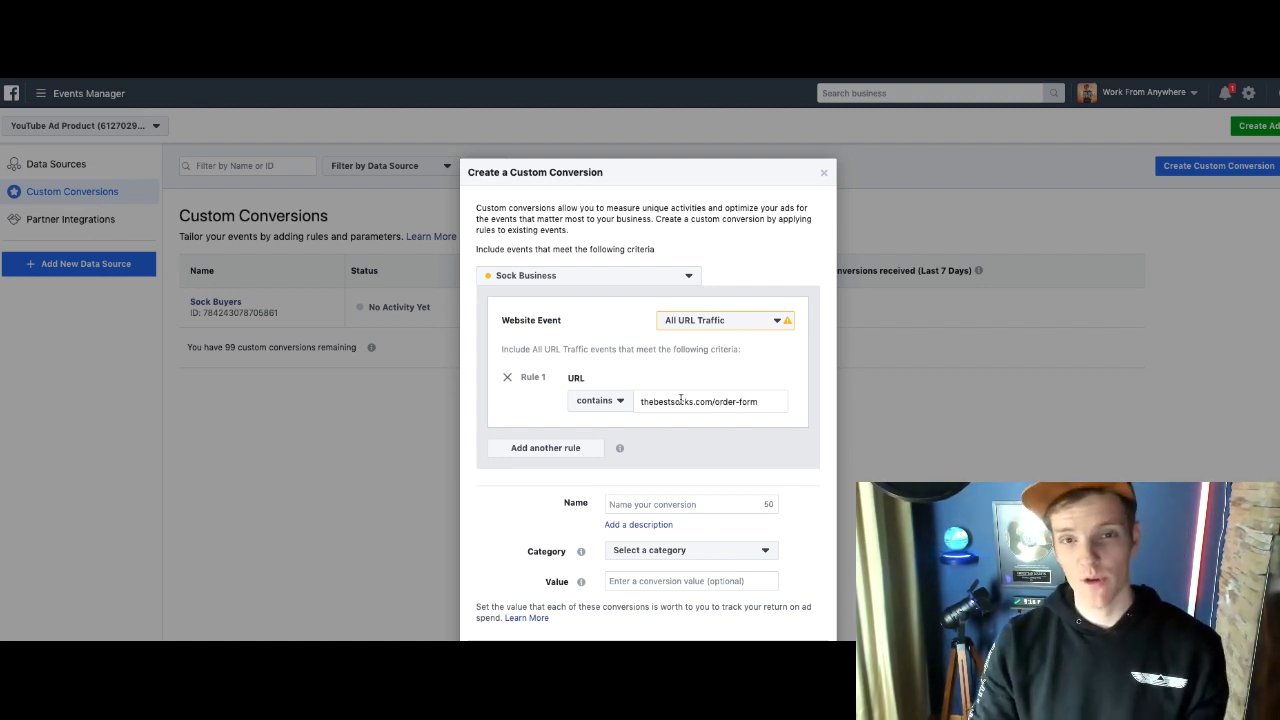
{"action": "key", "text": "Return"}
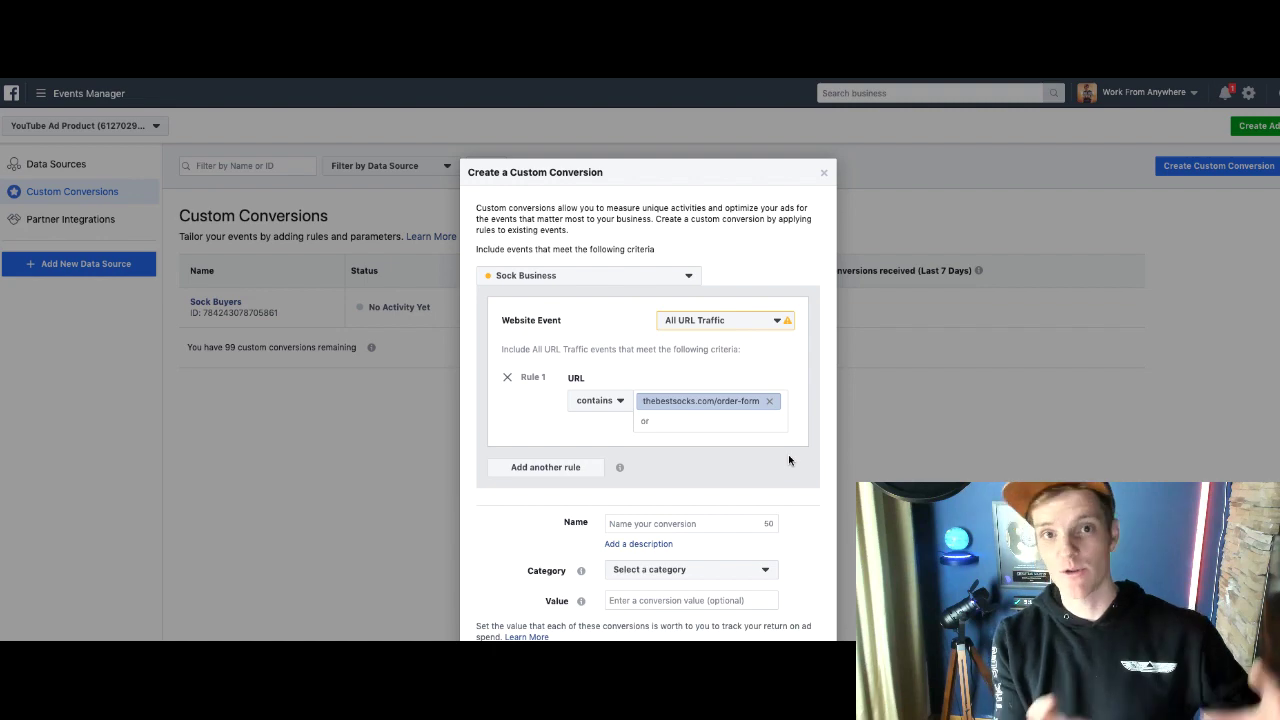
- Name the custom conversion Socker Order Form and assign it the Add to Cart category
{"action": "scroll", "coordinate": [788, 460], "scroll_direction": "down", "scroll_amount": 1}
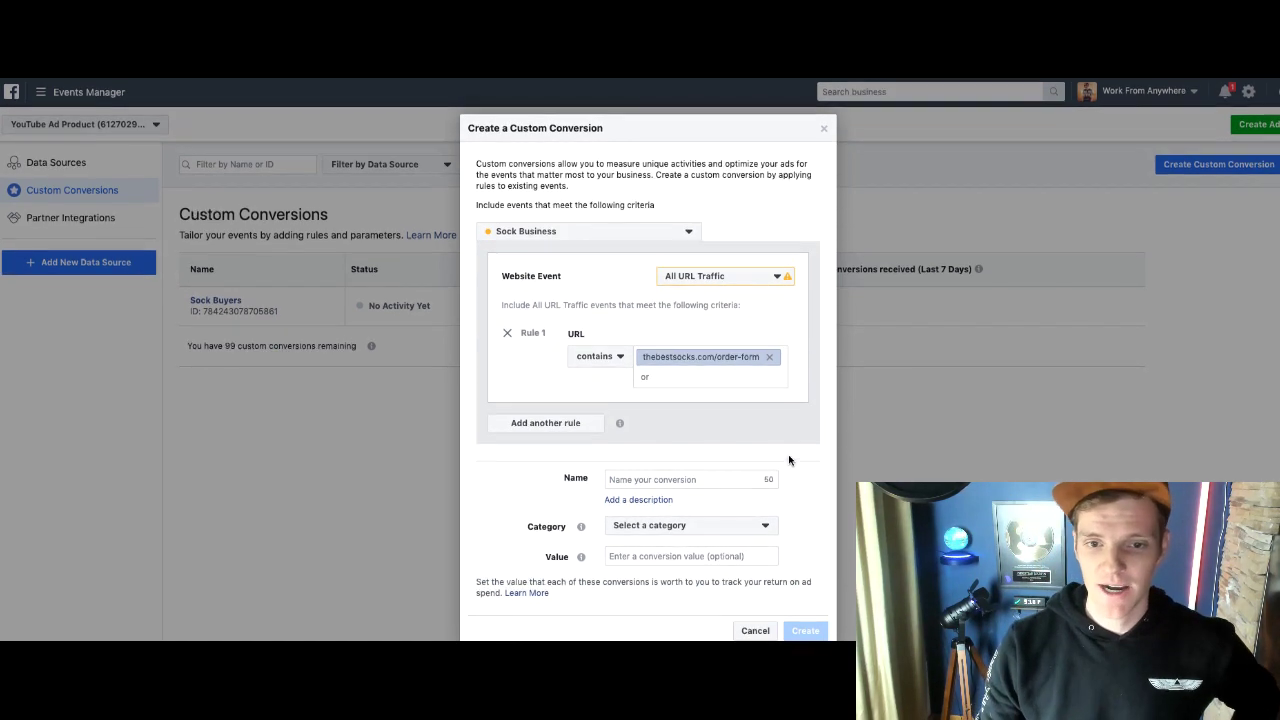
{"action": "left_click", "coordinate": [660, 478]}
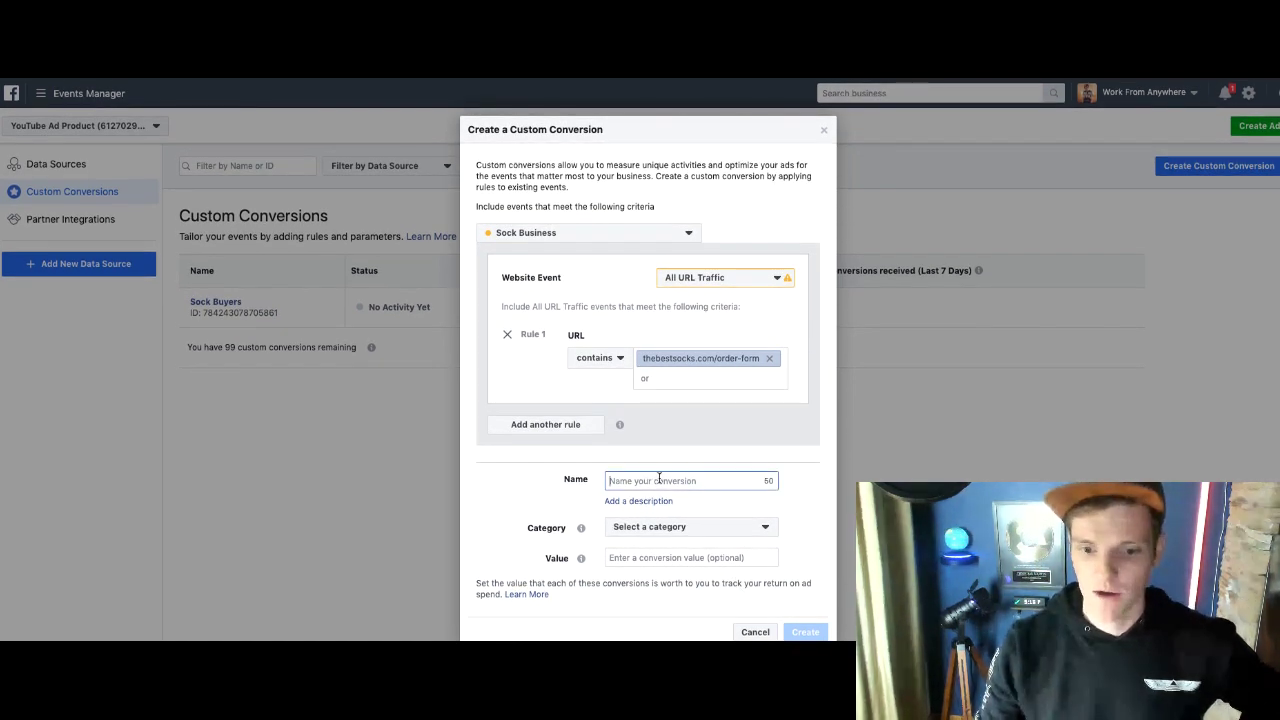
{"action": "type", "text": "Sock"}
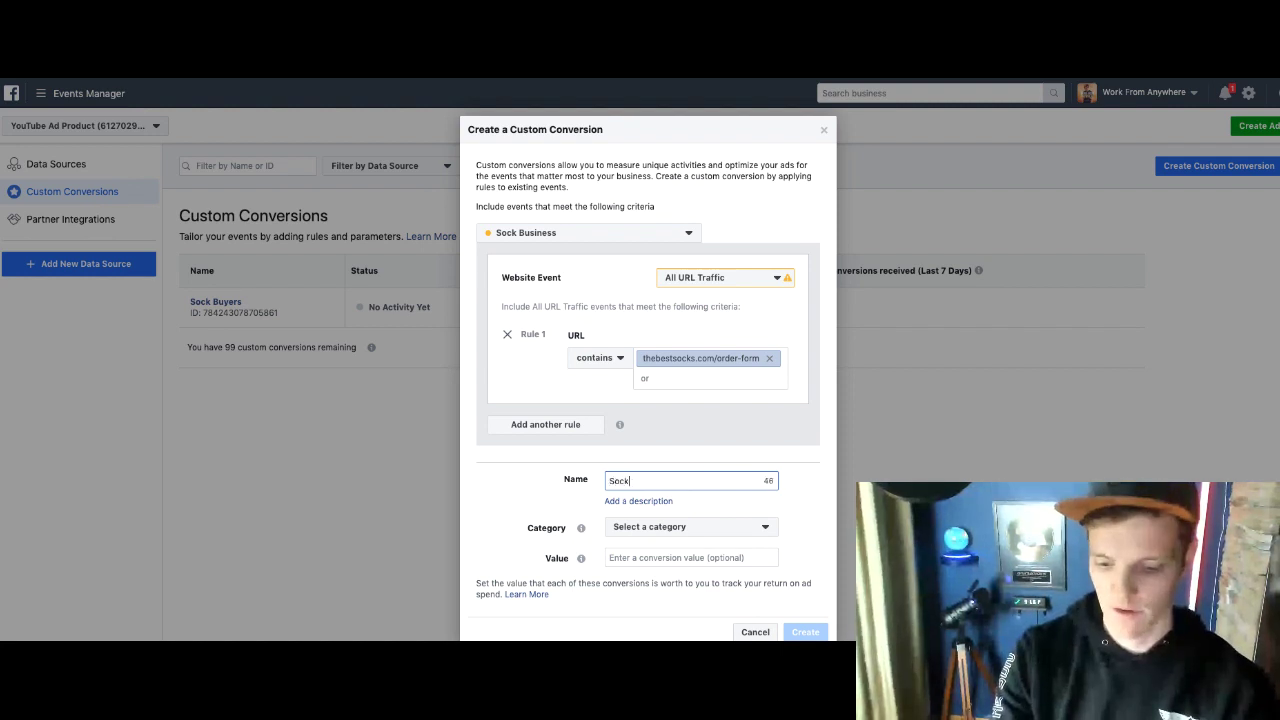
{"action": "type", "text": "er Order For "}
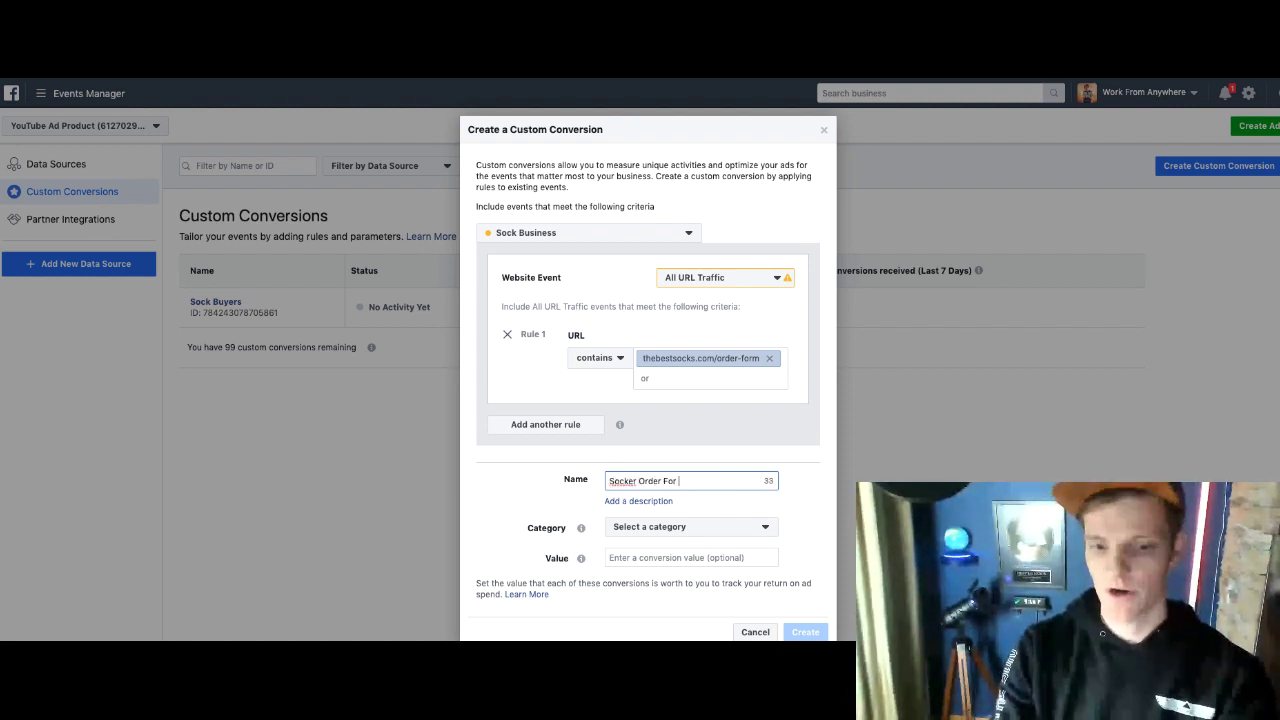
{"action": "type", "text": "m"}
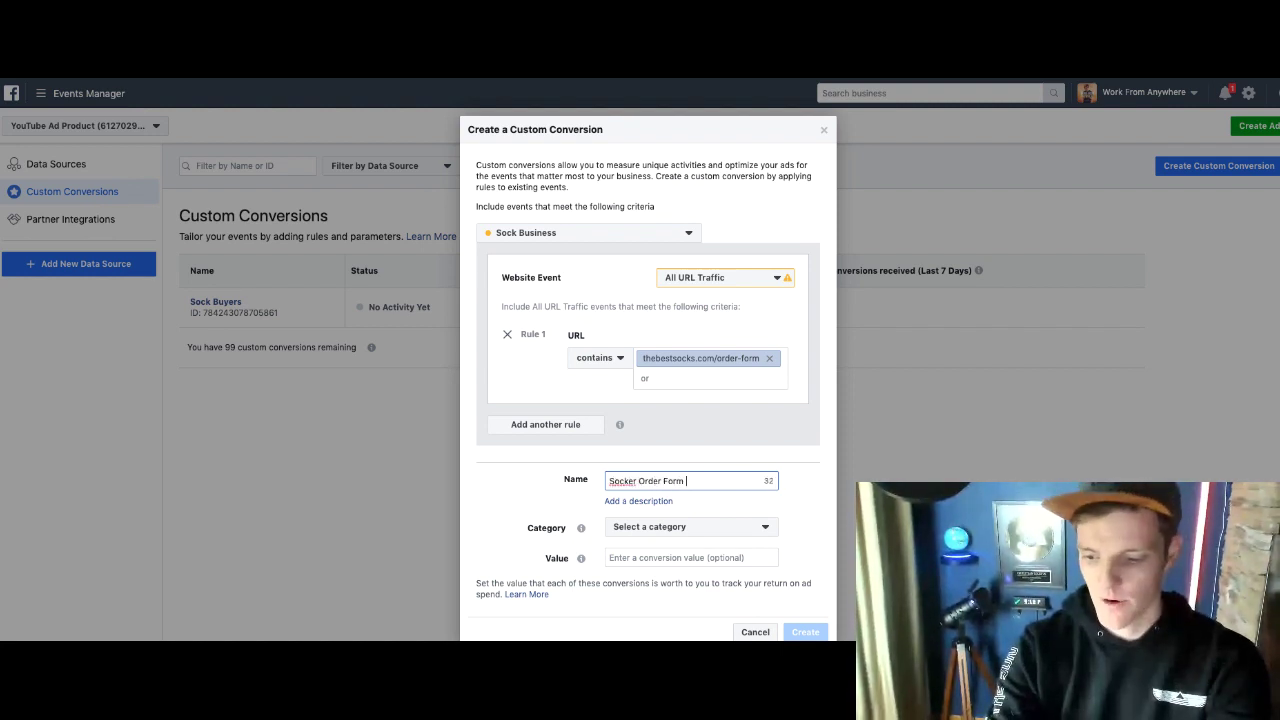
{"action": "left_click", "coordinate": [662, 530]}
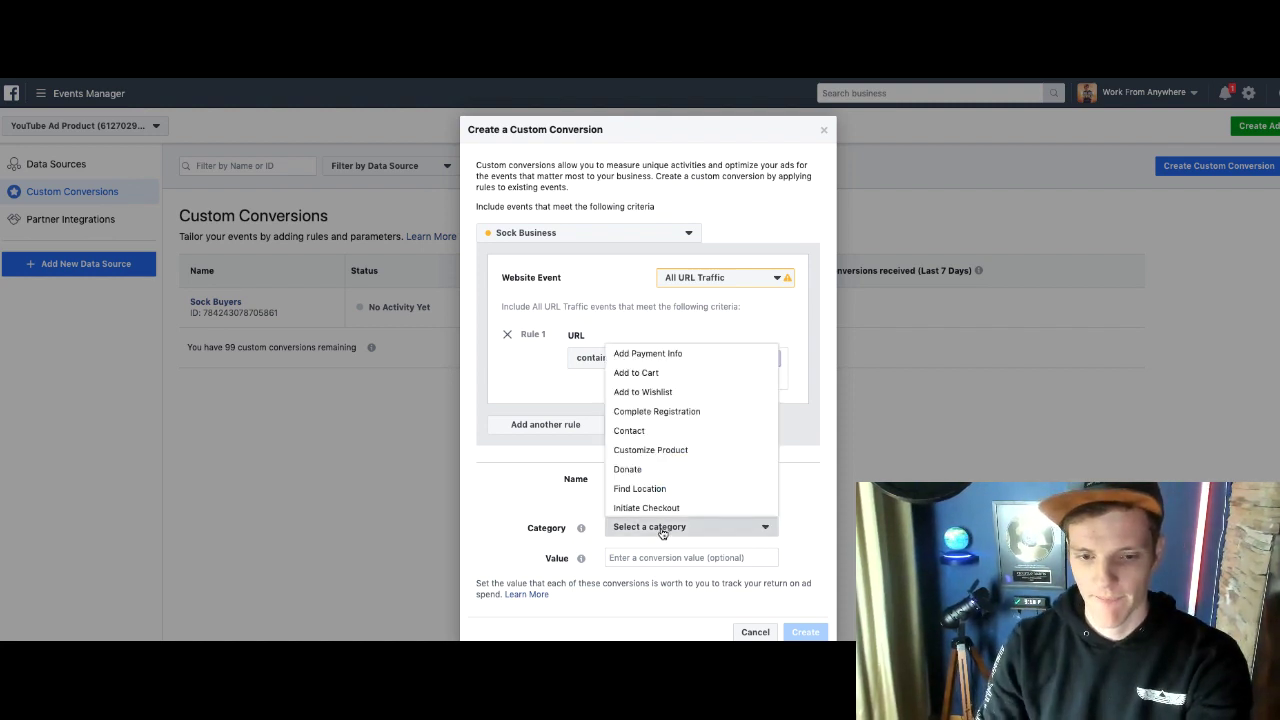
{"action": "left_click", "coordinate": [655, 373]}
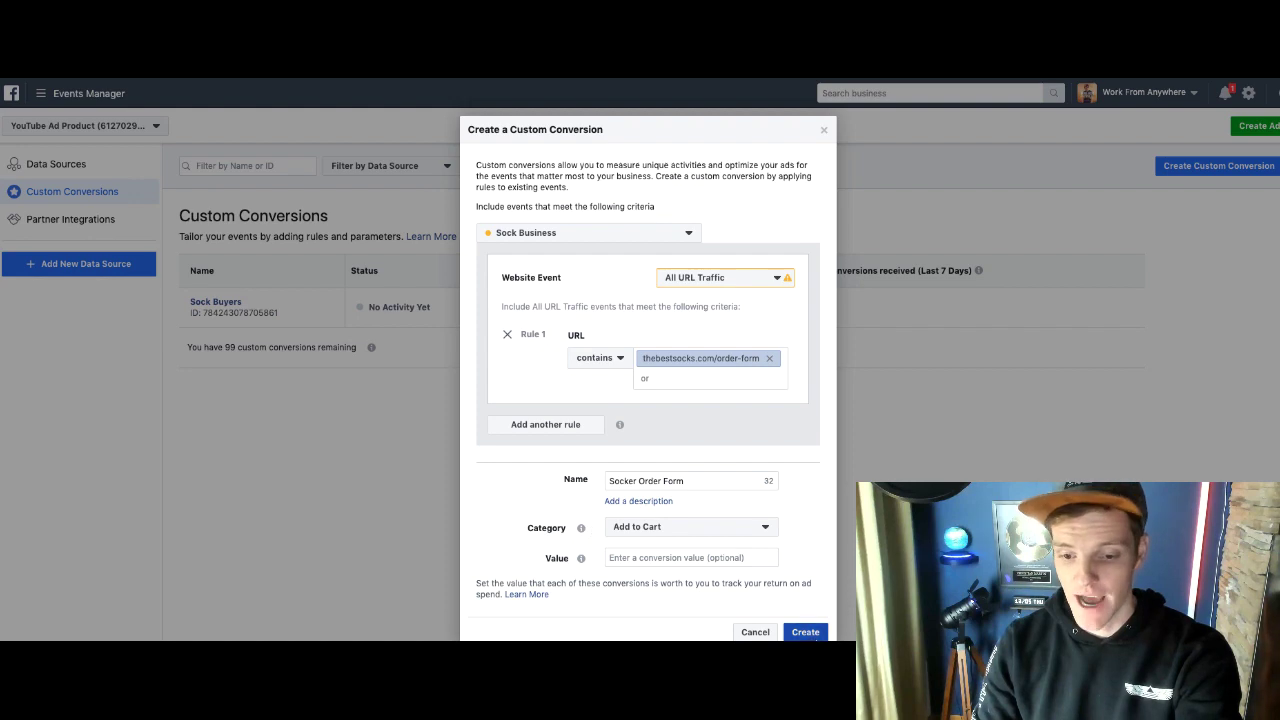
- Create the Socker Order Form custom conversion, dismiss the completion dialog and close the conversion's overview
{"action": "left_click", "coordinate": [812, 631]}
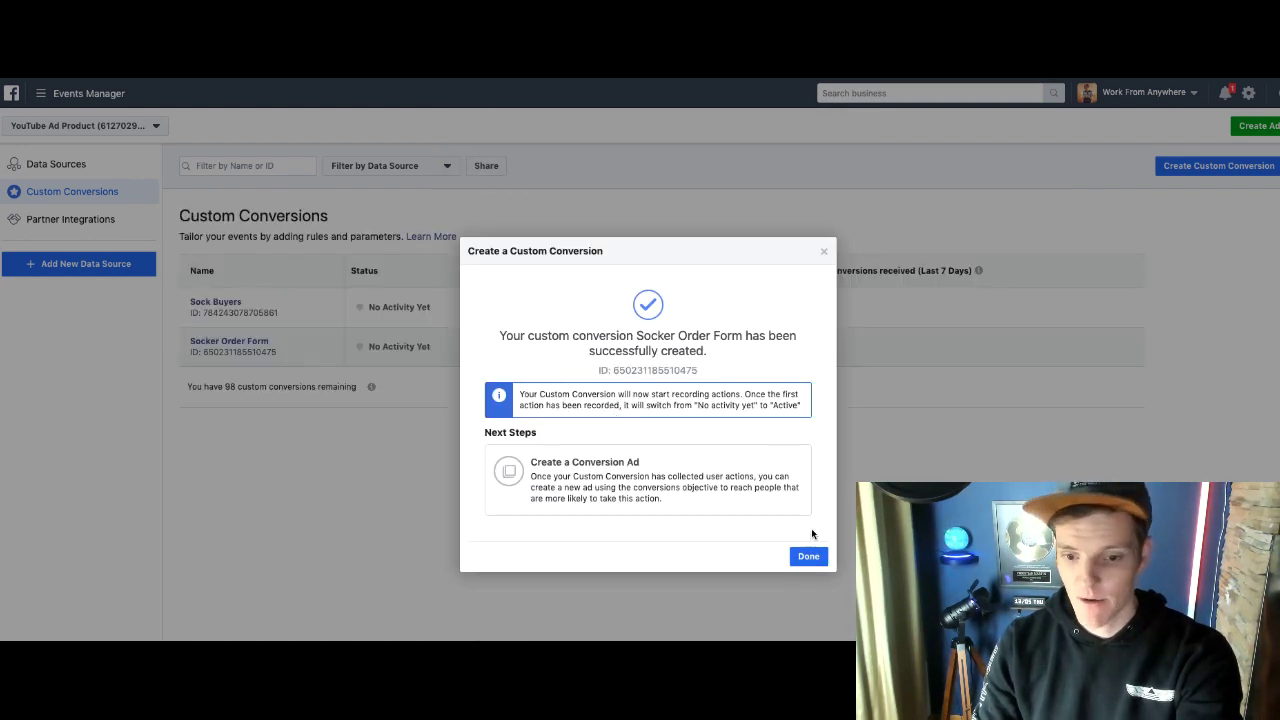
{"action": "left_click", "coordinate": [808, 556]}
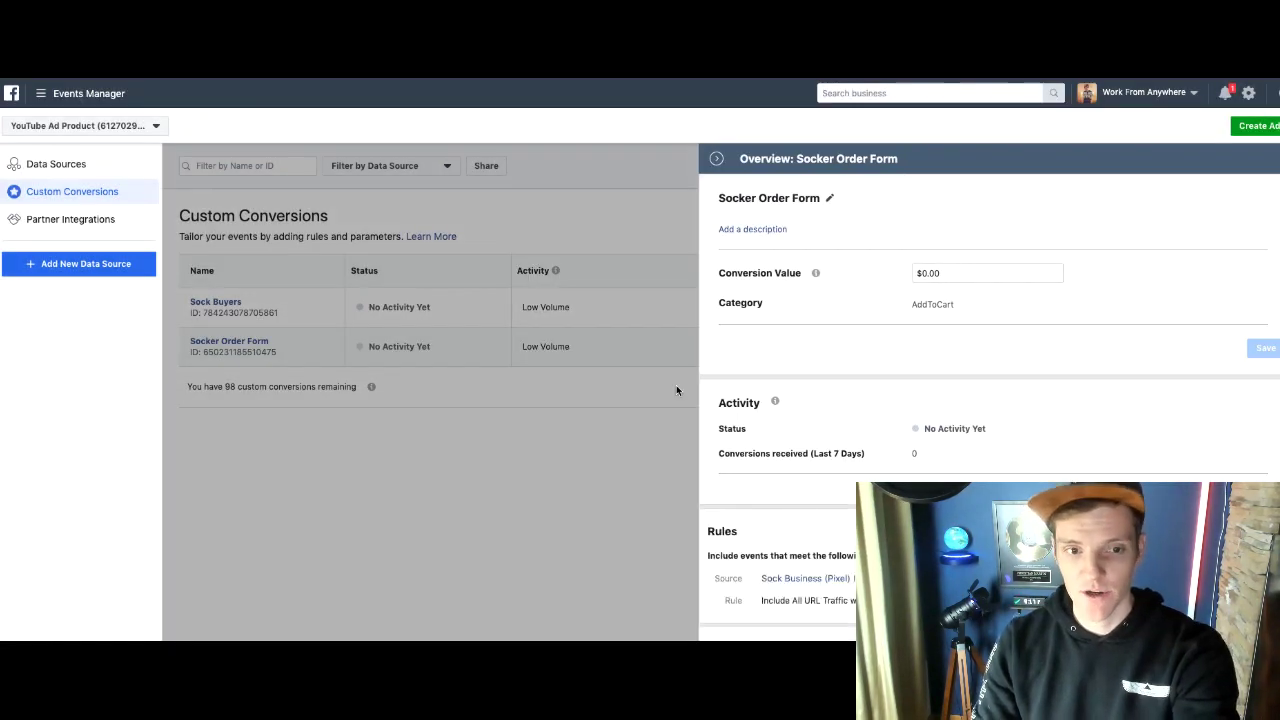
{"action": "left_click", "coordinate": [718, 158]}
- Switch to Ads Manager and open the campaign table's column customization at the custom conversions metrics
{"action": "left_click", "coordinate": [60, 93]}
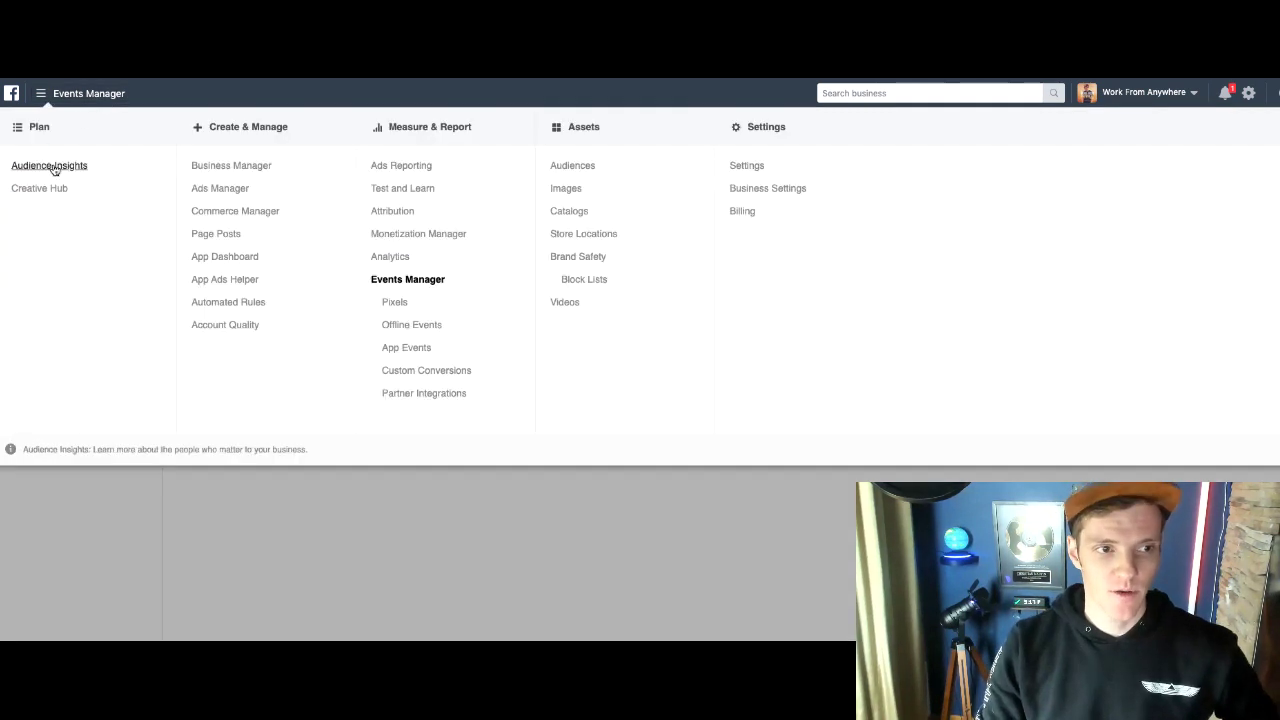
{"action": "left_click", "coordinate": [236, 191]}
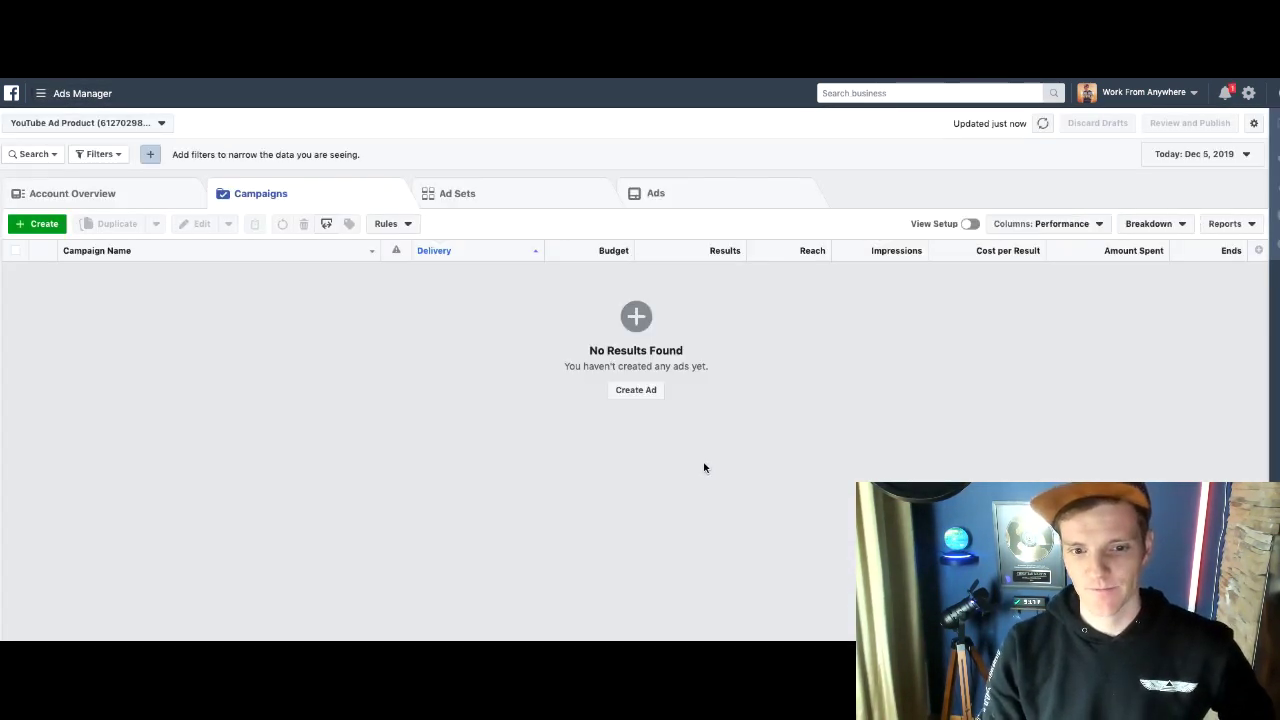
{"action": "left_click", "coordinate": [1066, 228]}
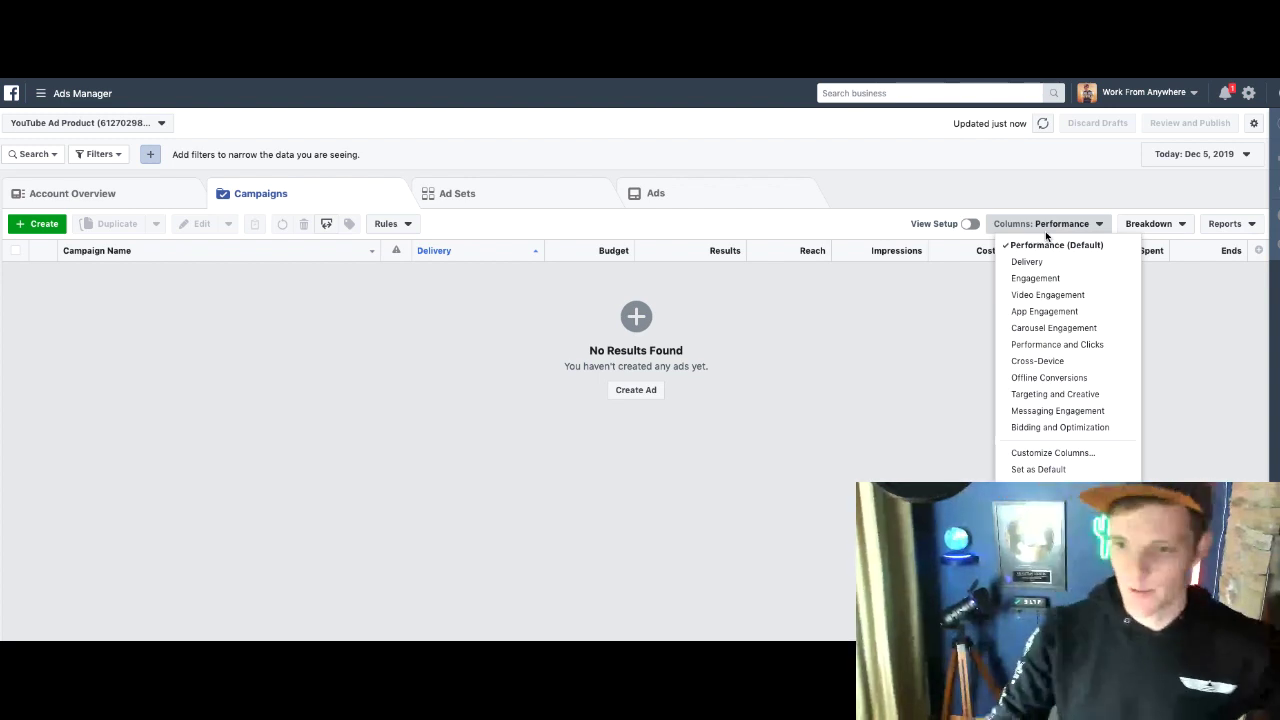
{"action": "left_click", "coordinate": [1062, 455]}
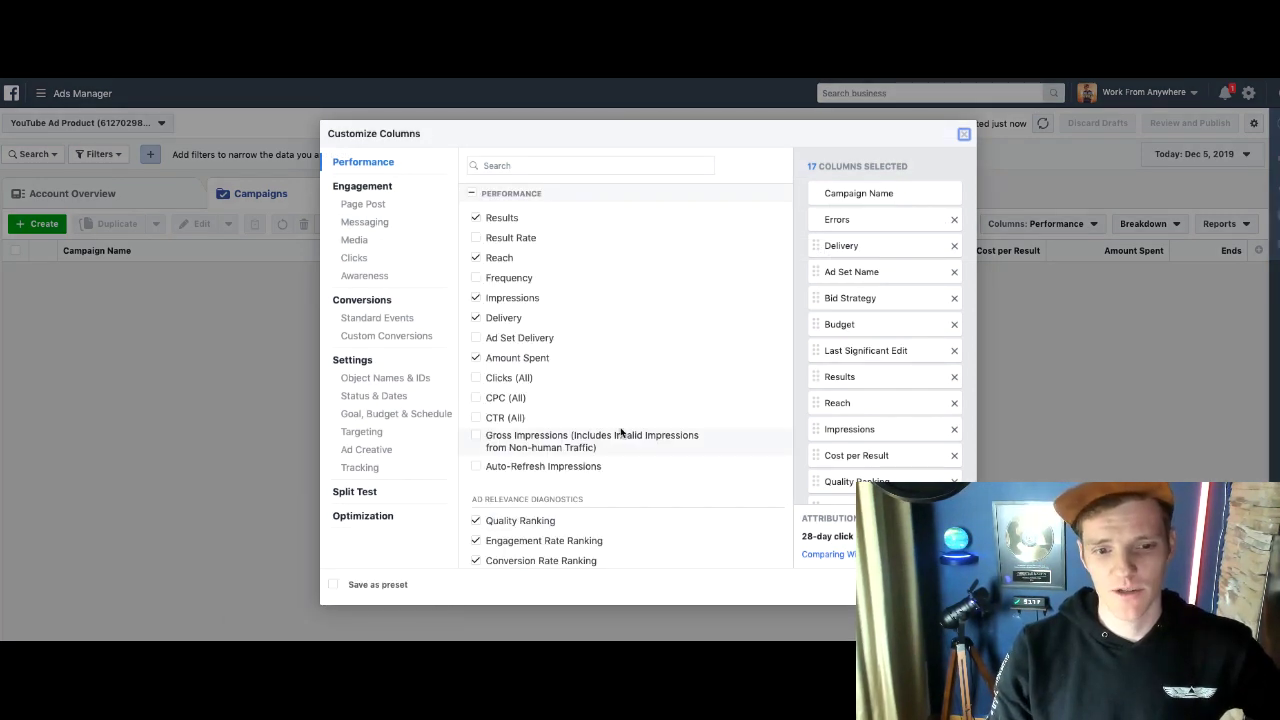
{"action": "scroll", "coordinate": [621, 432], "scroll_direction": "down", "scroll_amount": 5}
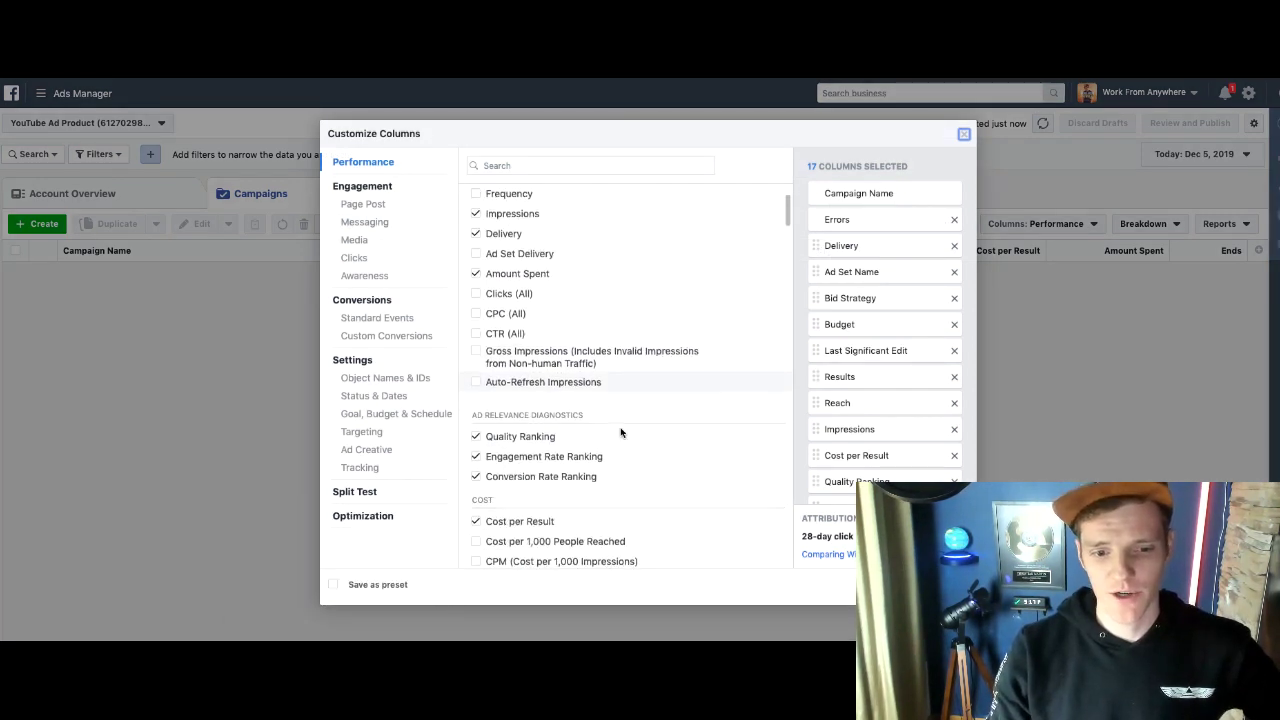
{"action": "left_click", "coordinate": [386, 336]}
{"action": "scroll", "coordinate": [688, 362], "scroll_direction": "down", "scroll_amount": 3}
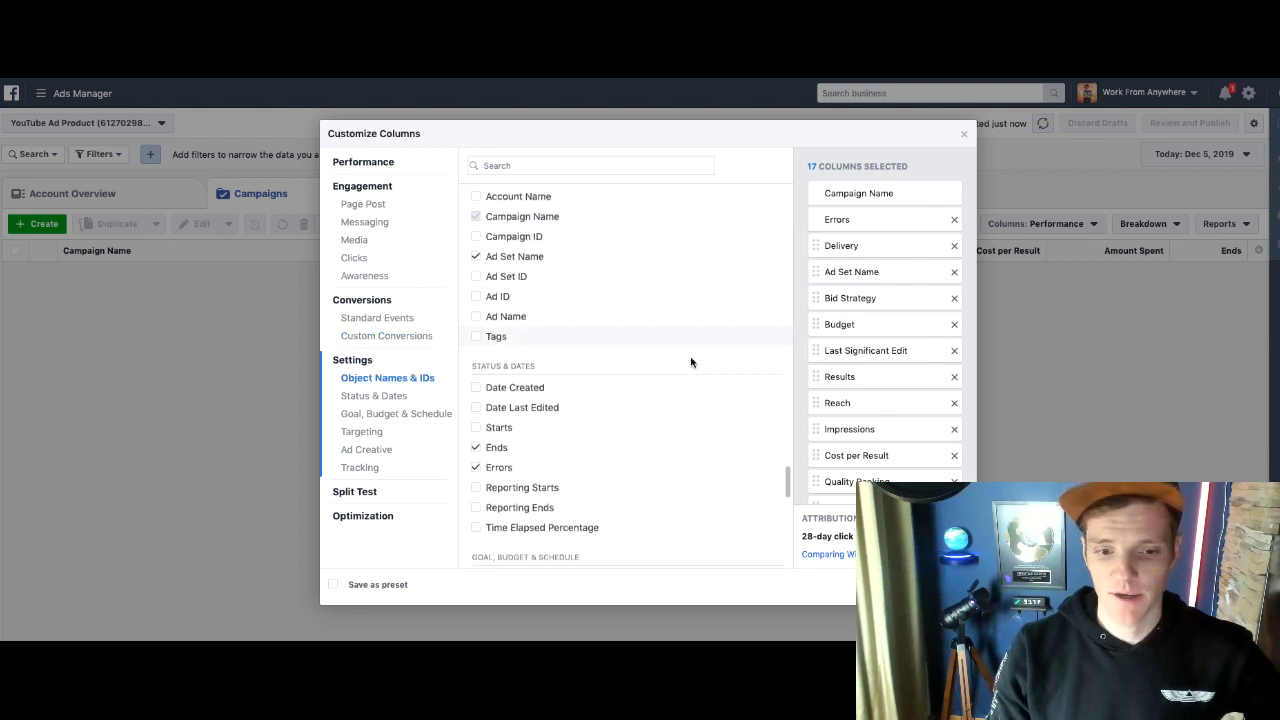
{"action": "scroll", "coordinate": [690, 362], "scroll_direction": "down", "scroll_amount": 5}
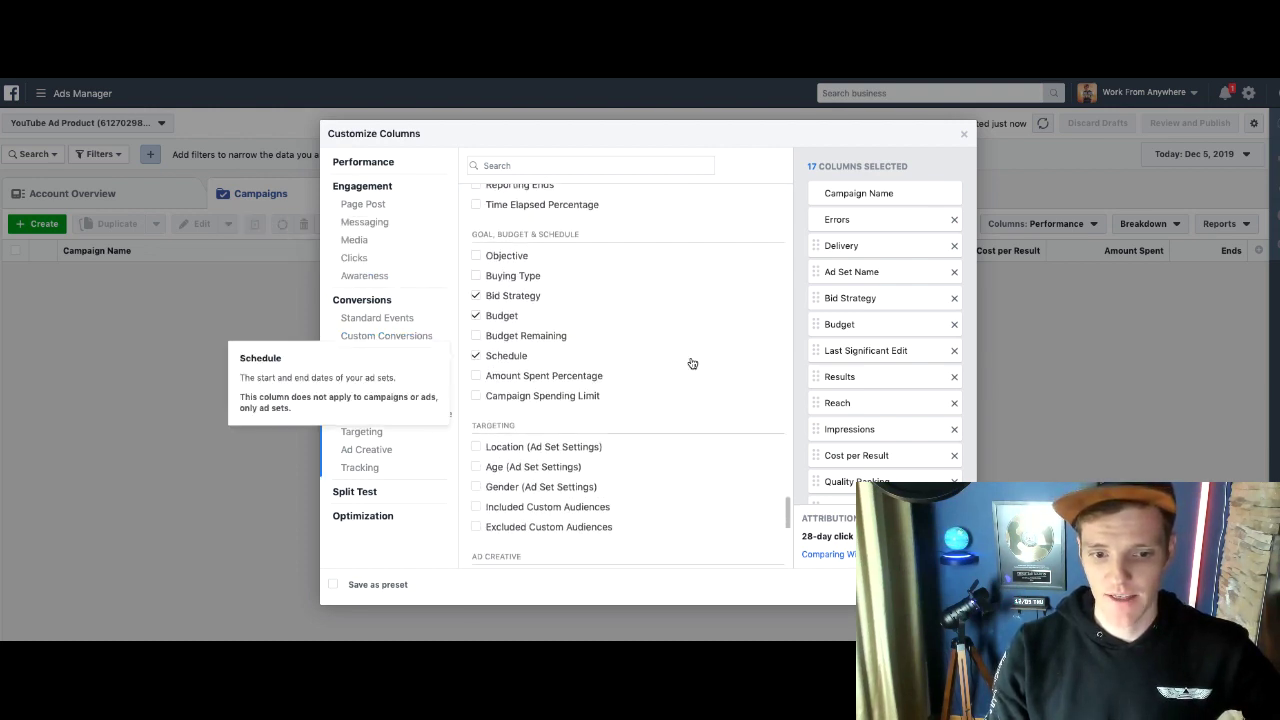
{"action": "scroll", "coordinate": [692, 363], "scroll_direction": "down", "scroll_amount": 6}
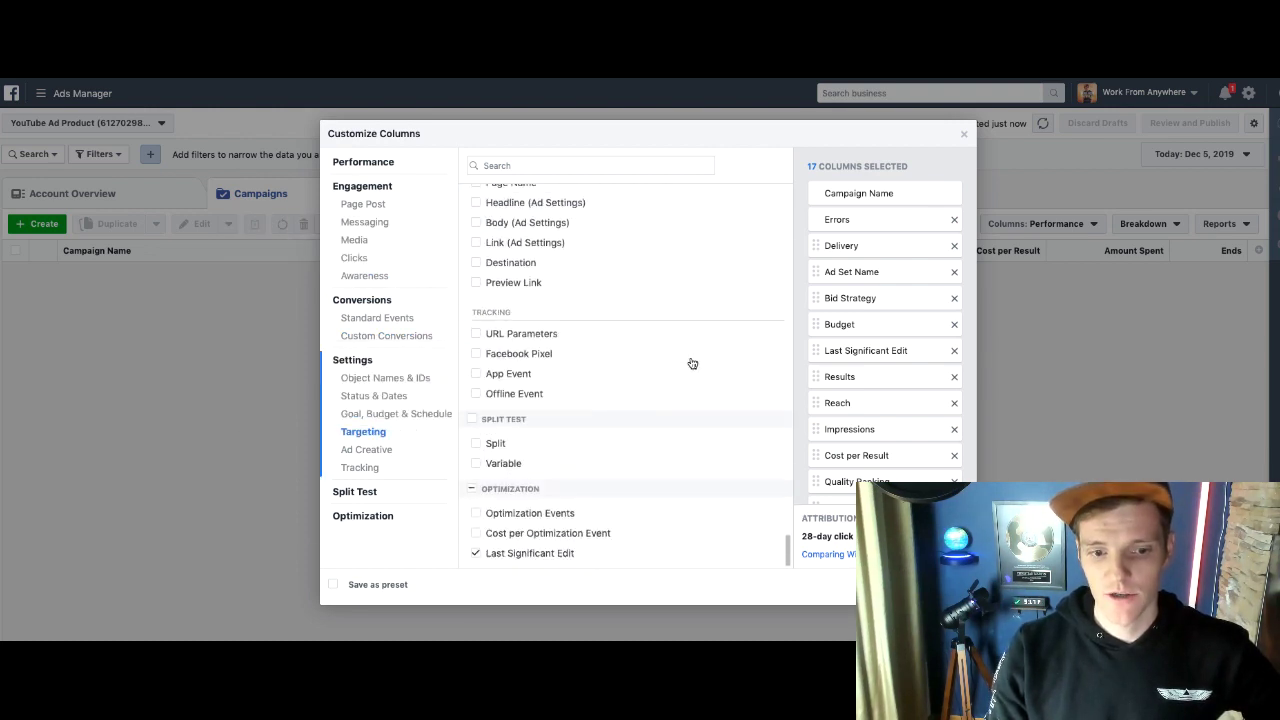
{"action": "scroll", "coordinate": [690, 363], "scroll_direction": "up", "scroll_amount": 10}
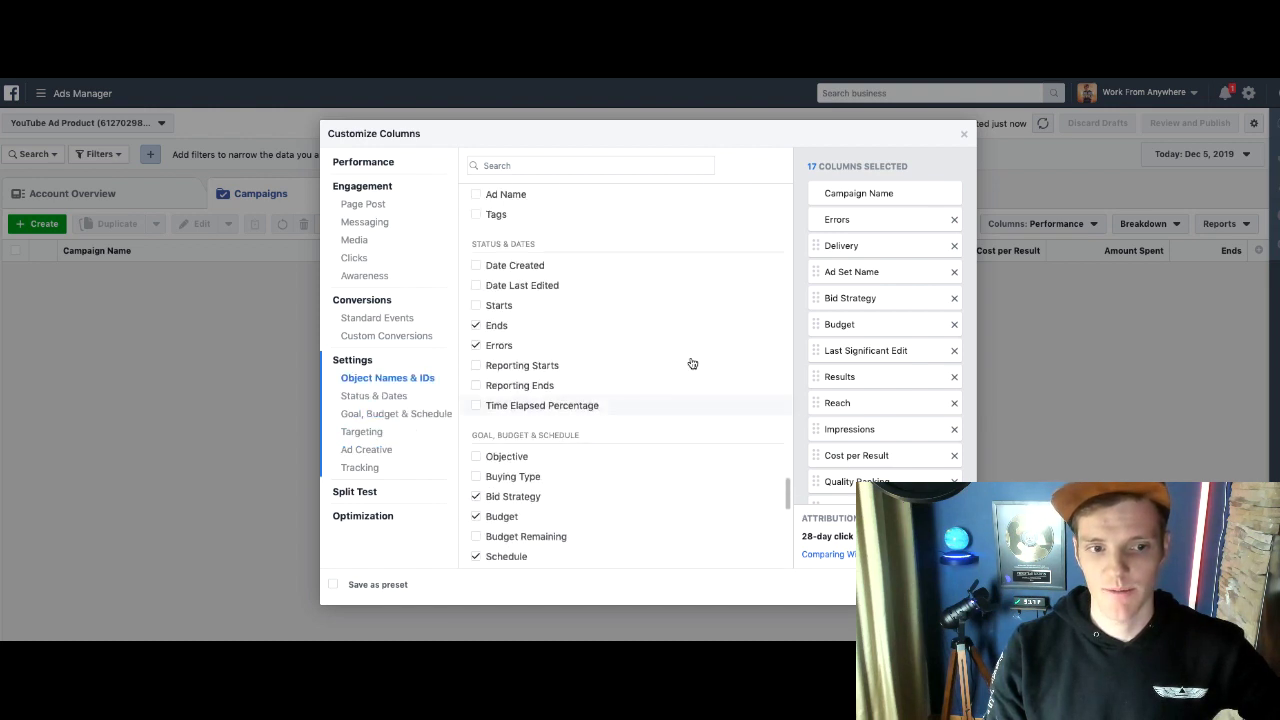
{"action": "left_click", "coordinate": [352, 338]}
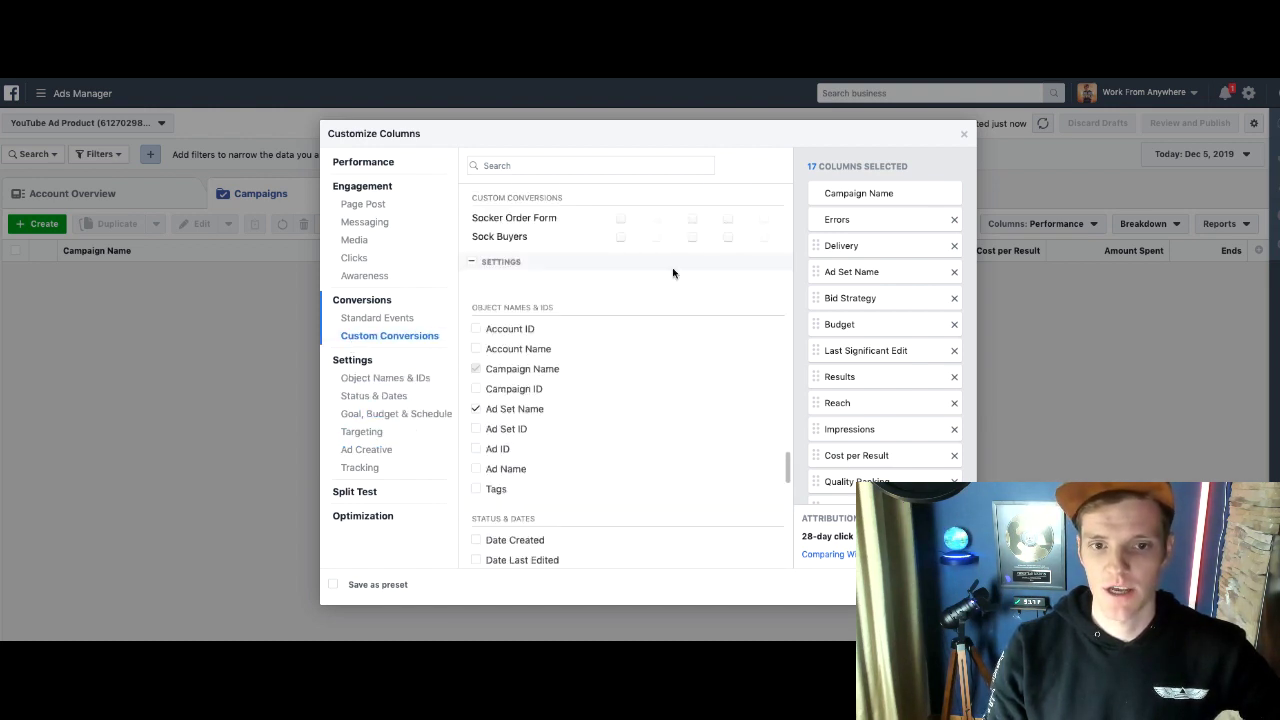
- Add the Total and Cost metrics of the Sock Buyers custom conversion to the columns, leaving its Value metric out
{"action": "scroll", "coordinate": [668, 262], "scroll_direction": "up", "scroll_amount": 3}
{"action": "scroll", "coordinate": [668, 262], "scroll_direction": "down", "scroll_amount": 2}
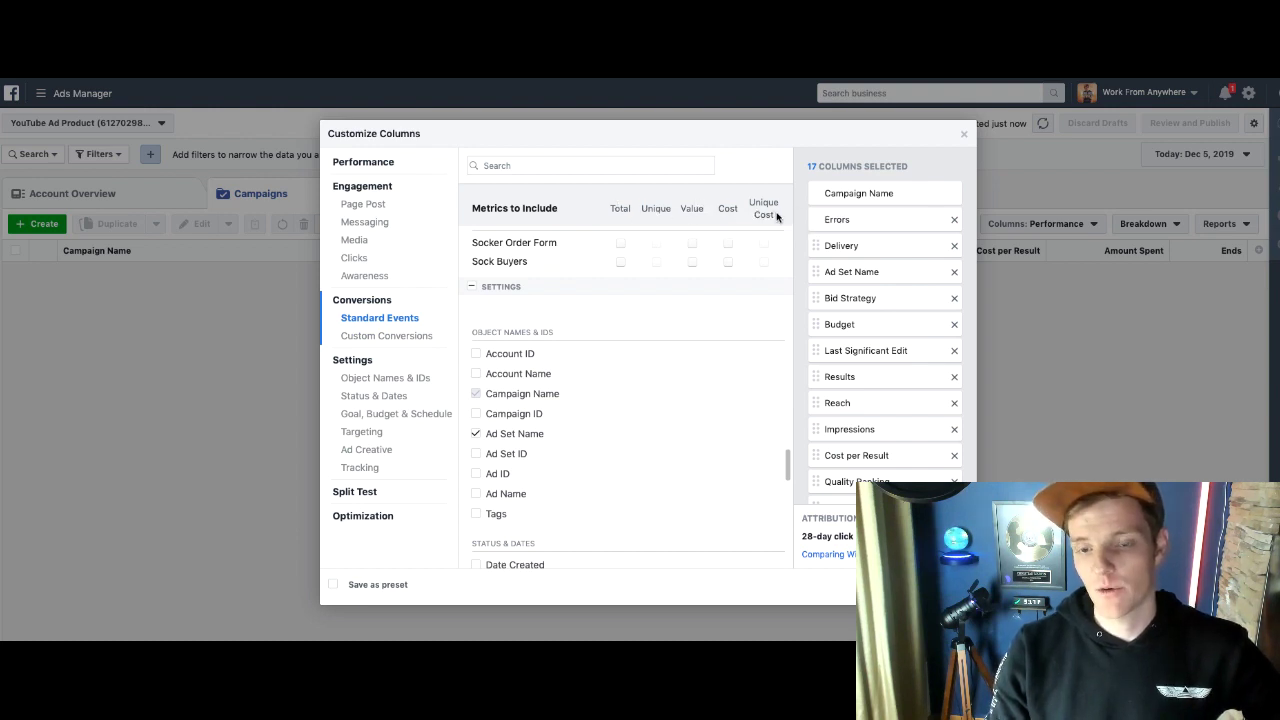
{"action": "scroll", "coordinate": [751, 303], "scroll_direction": "up", "scroll_amount": 1}
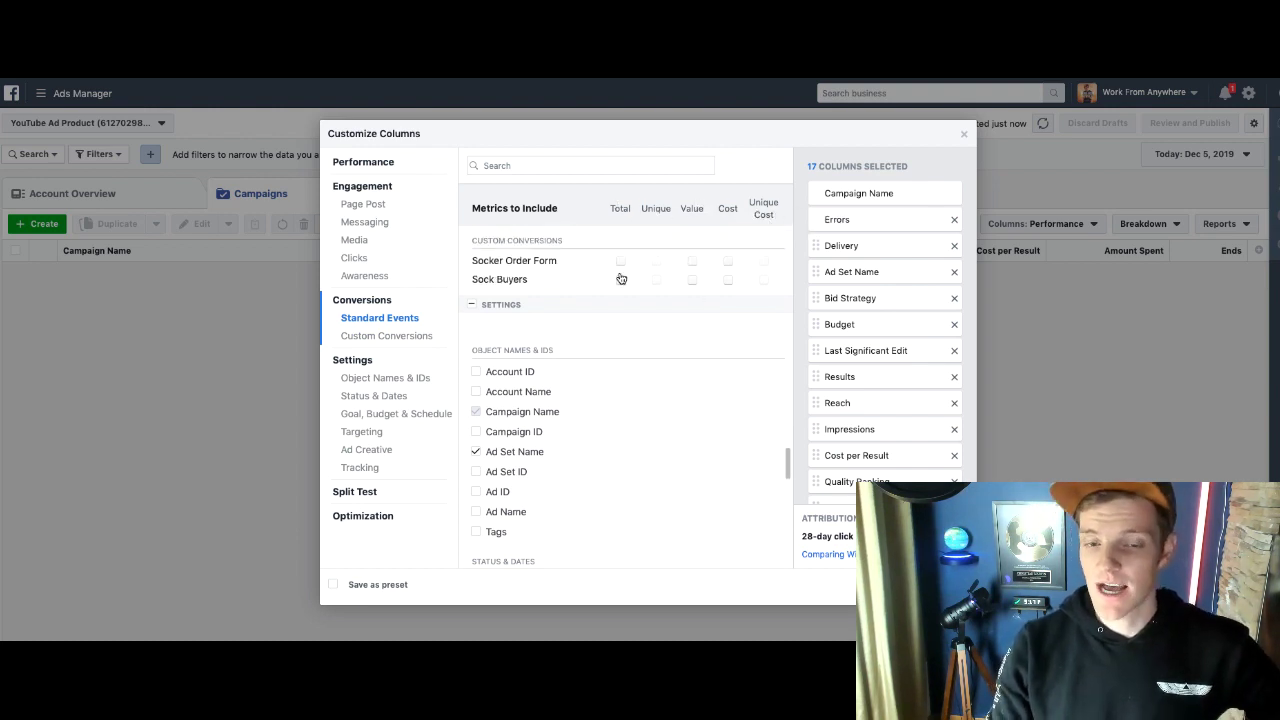
{"action": "left_click", "coordinate": [693, 284]}
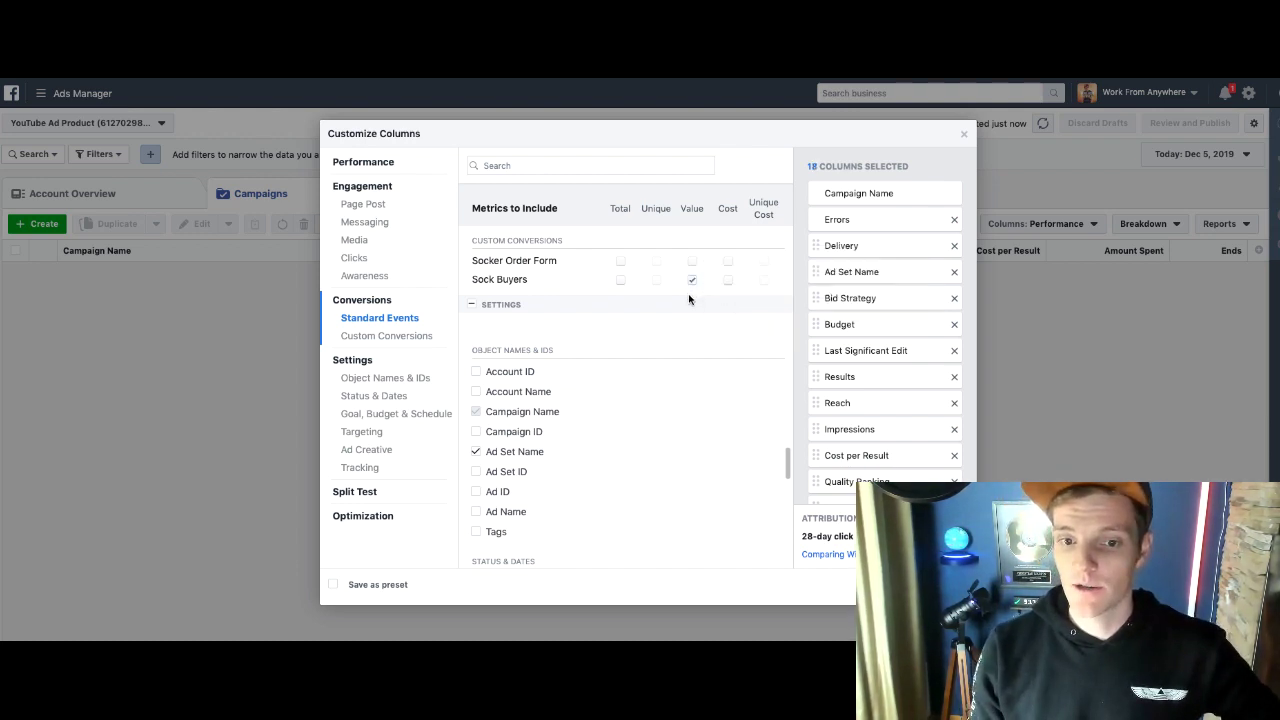
{"action": "left_click", "coordinate": [690, 284]}
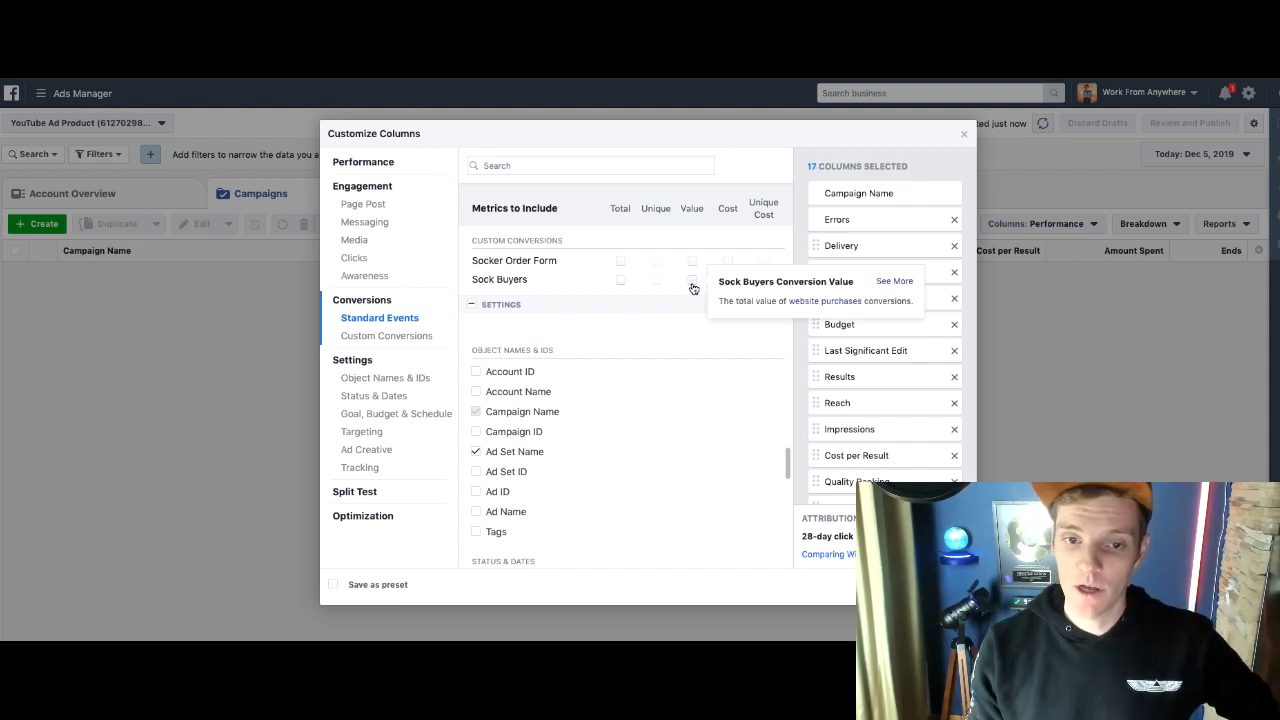
{"action": "left_click", "coordinate": [619, 284]}
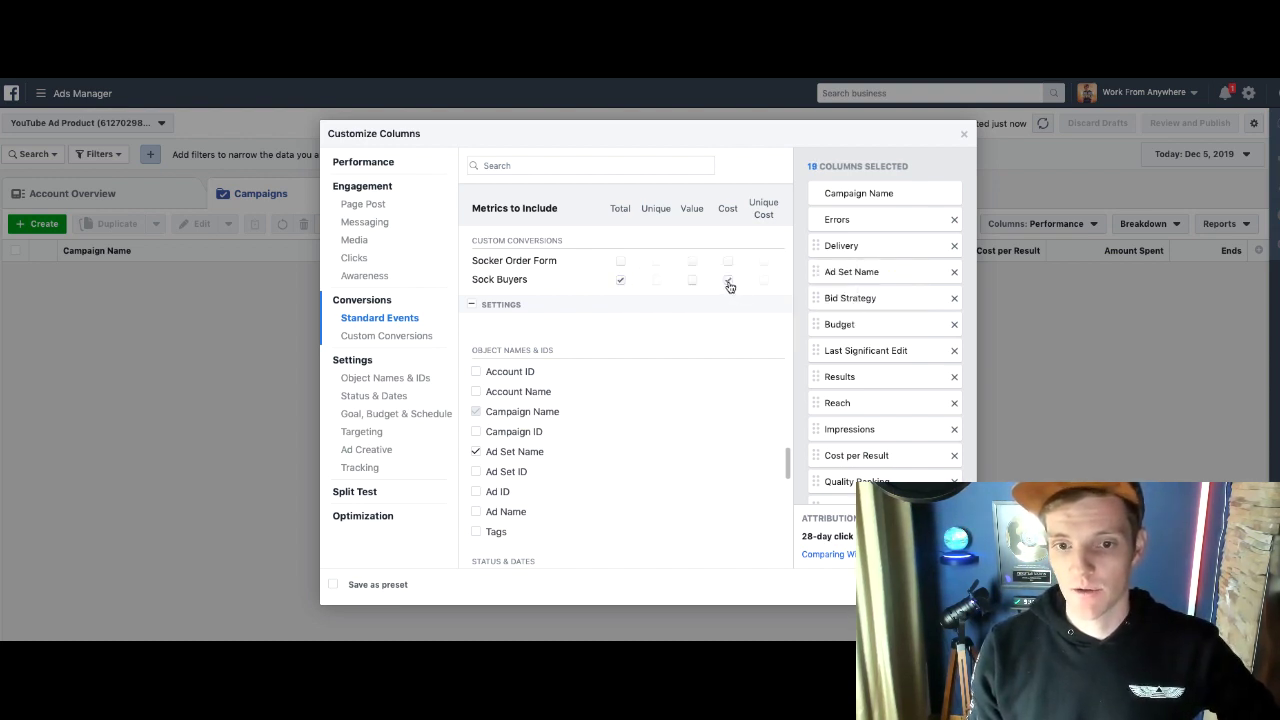
{"action": "left_click", "coordinate": [728, 281]}
- Add the Total and Cost metrics of the Socker Order Form custom conversion to the columns
{"action": "left_click", "coordinate": [621, 264]}
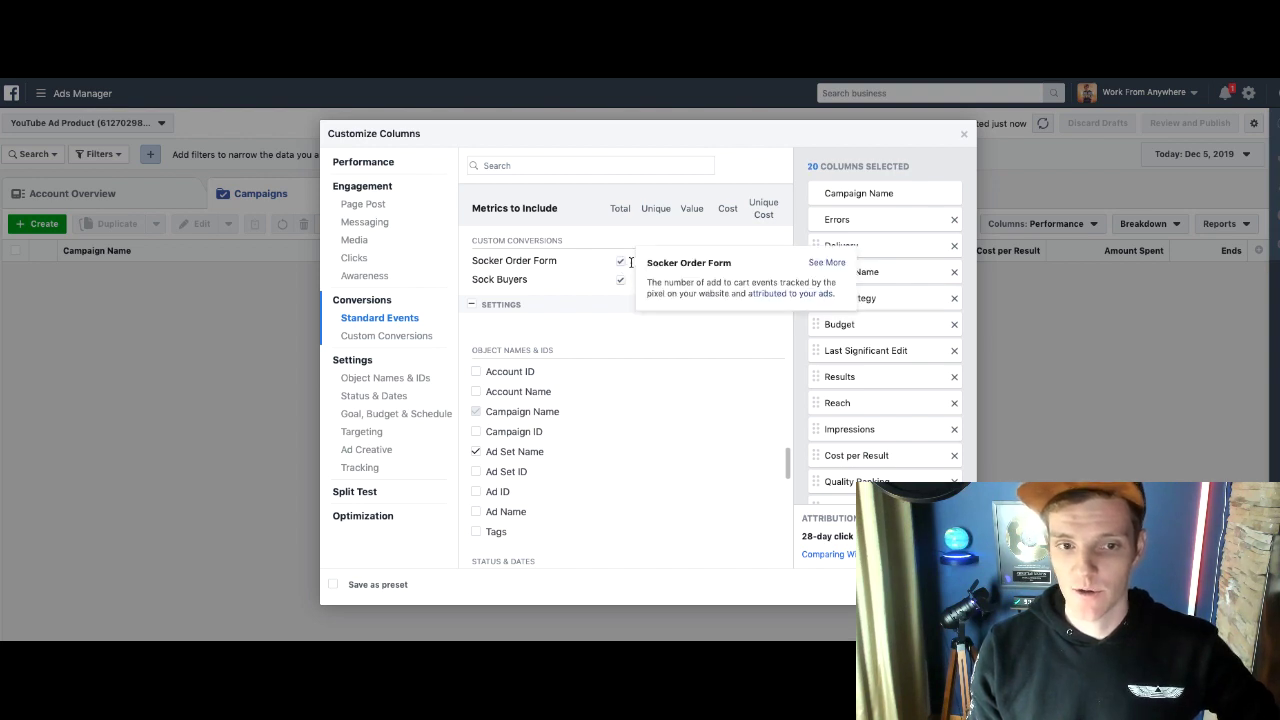
{"action": "left_click", "coordinate": [728, 261]}
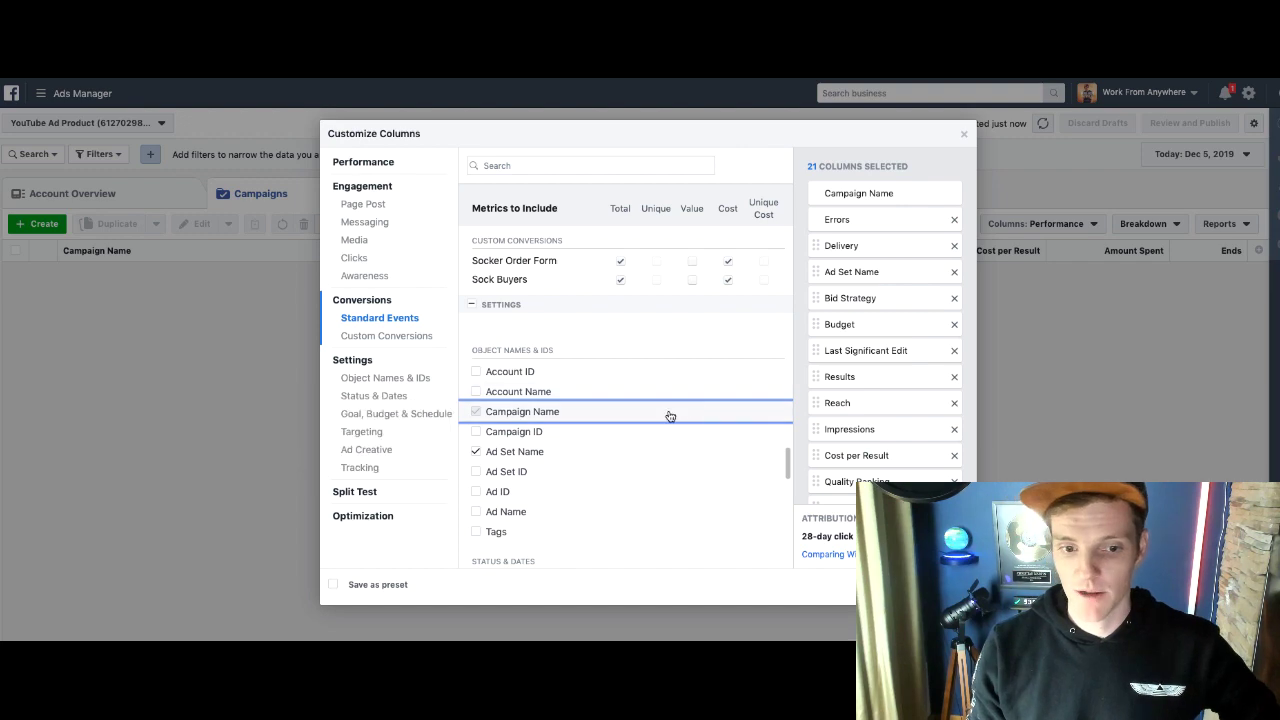
{"action": "scroll", "coordinate": [866, 420], "scroll_direction": "down", "scroll_amount": 3}
{"action": "scroll", "coordinate": [877, 251], "scroll_direction": "up", "scroll_amount": 3}
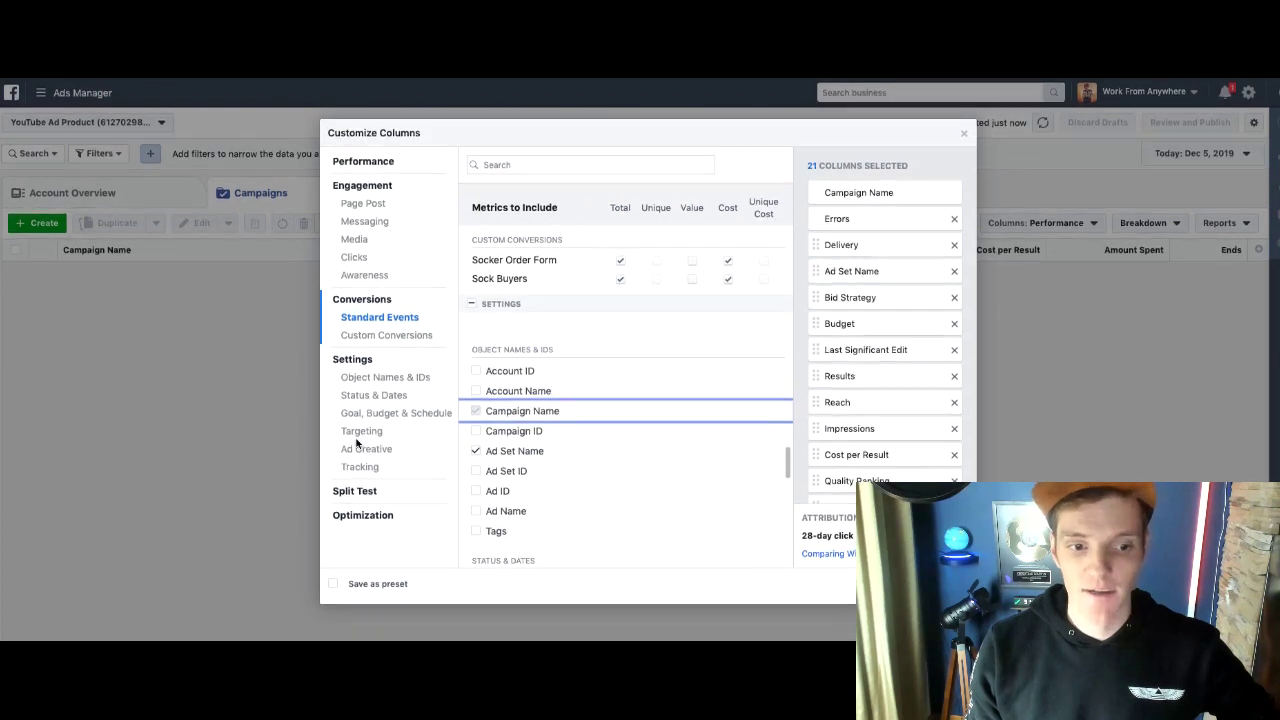
- Add the Unique Link Clicks and CTR (Link Click-Through Rate) metrics to the columns, leaving Link Clicks out
{"action": "scroll", "coordinate": [931, 266], "scroll_direction": "down", "scroll_amount": 5}
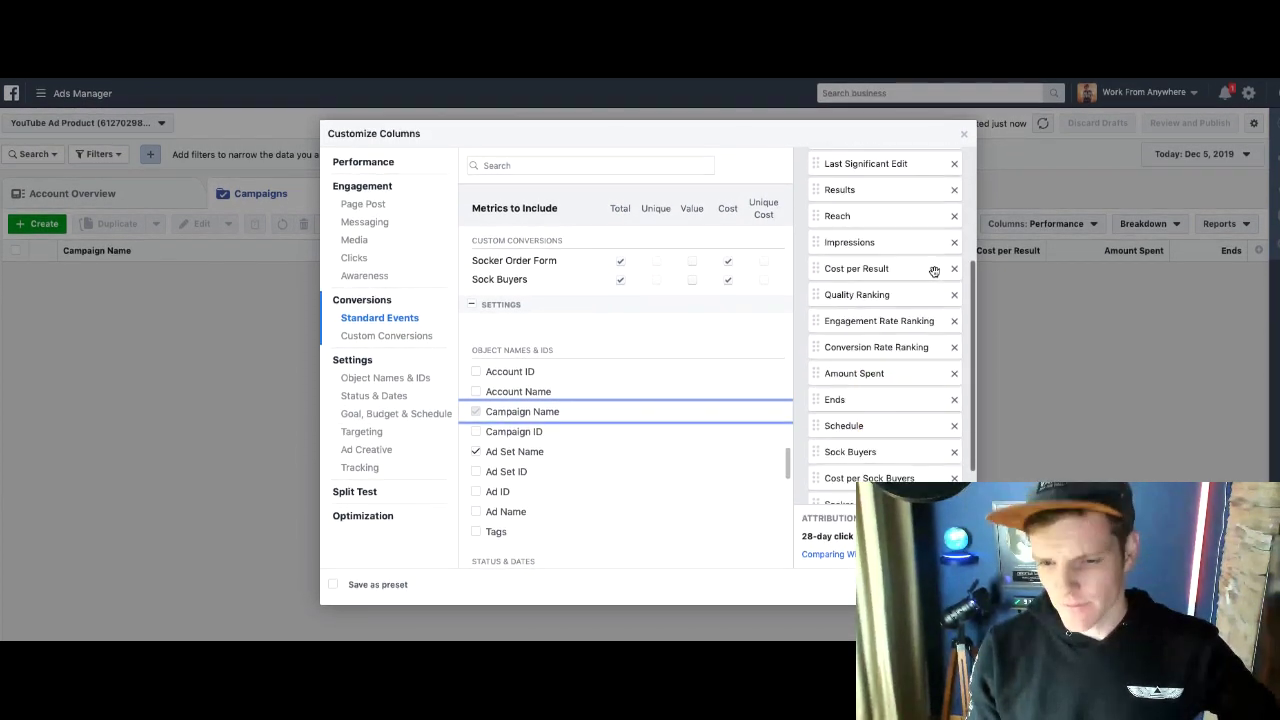
{"action": "scroll", "coordinate": [899, 386], "scroll_direction": "up", "scroll_amount": 5}
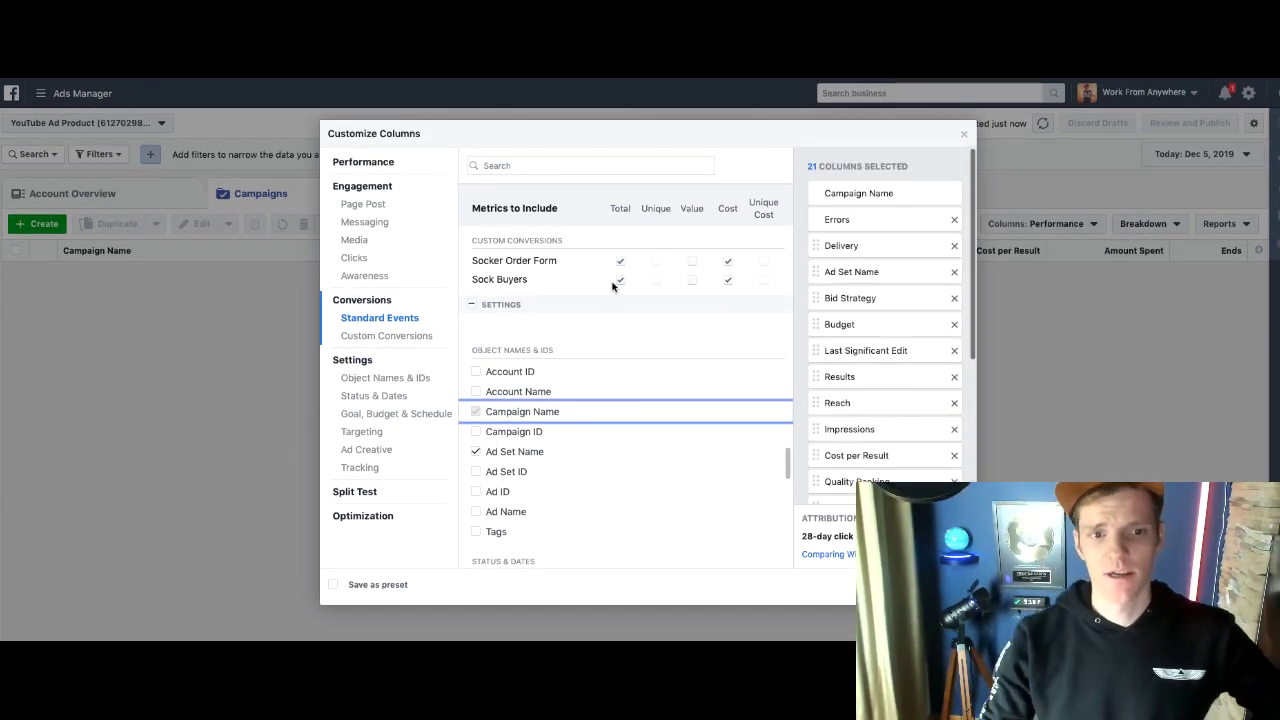
{"action": "scroll", "coordinate": [613, 287], "scroll_direction": "up", "scroll_amount": 15}
{"action": "scroll", "coordinate": [613, 288], "scroll_direction": "down", "scroll_amount": 3}
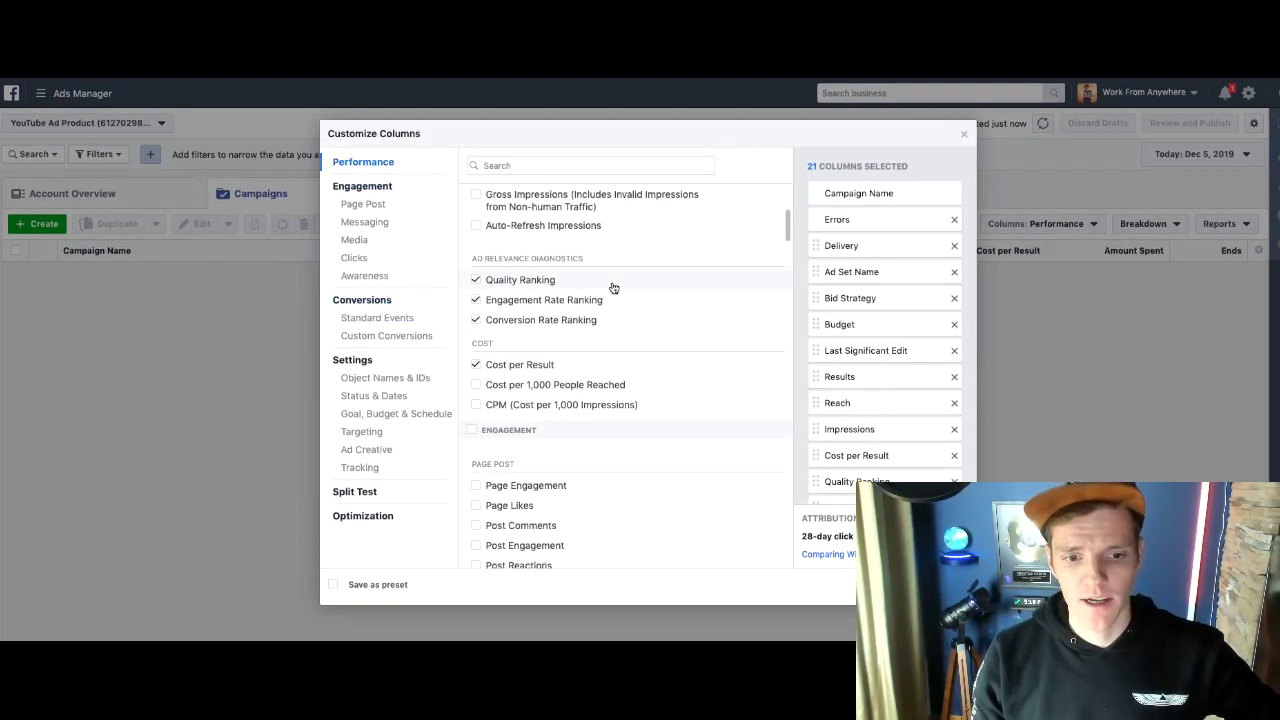
{"action": "scroll", "coordinate": [613, 288], "scroll_direction": "down", "scroll_amount": 15}
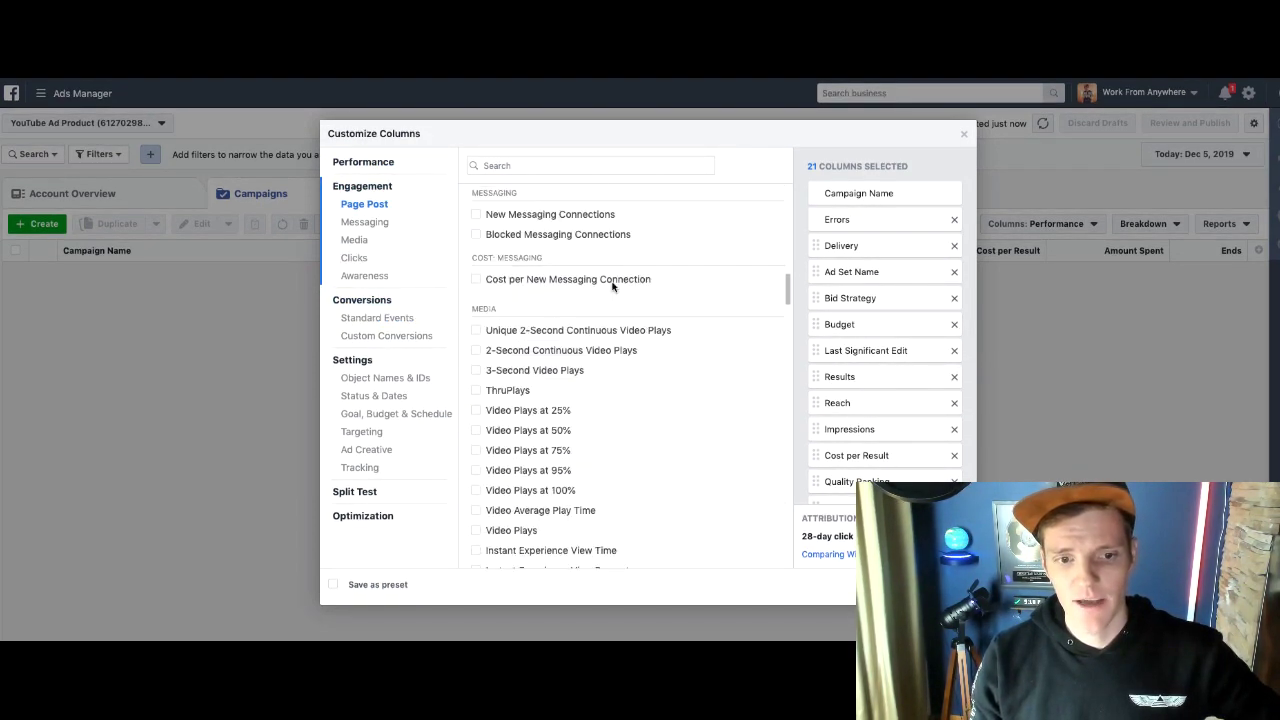
{"action": "scroll", "coordinate": [613, 287], "scroll_direction": "down", "scroll_amount": 15}
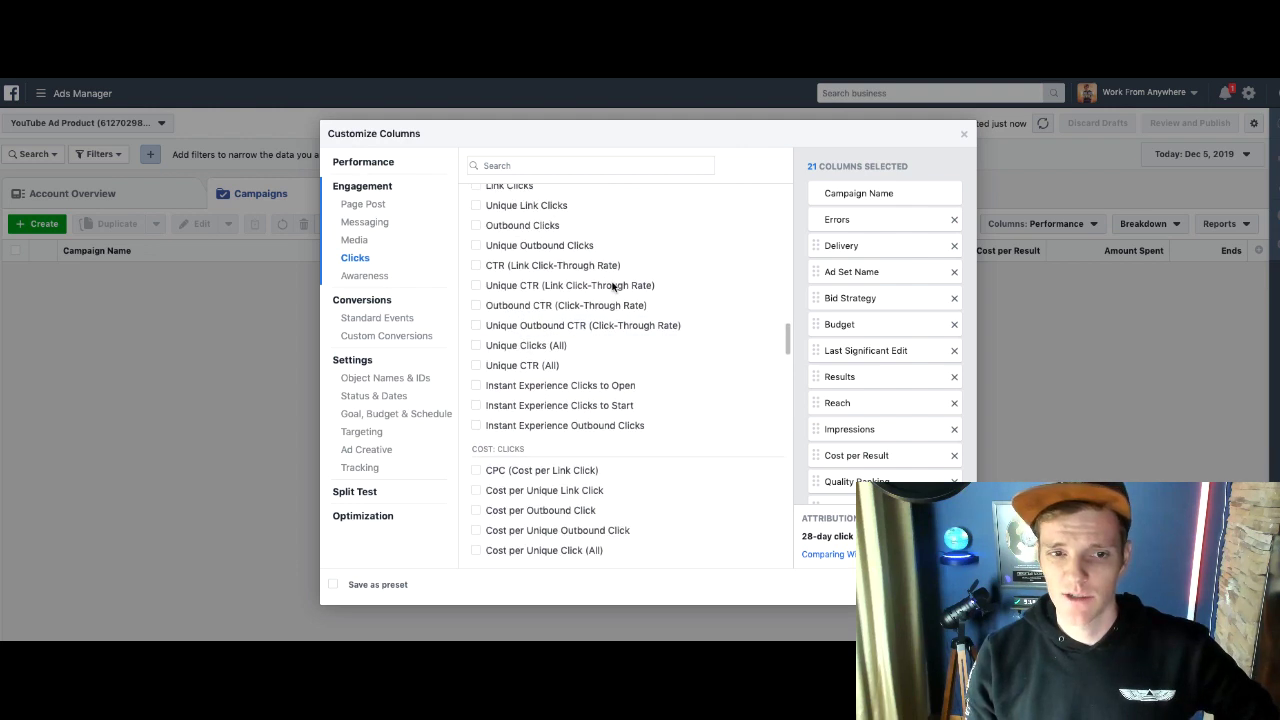
{"action": "scroll", "coordinate": [613, 287], "scroll_direction": "up", "scroll_amount": 2}
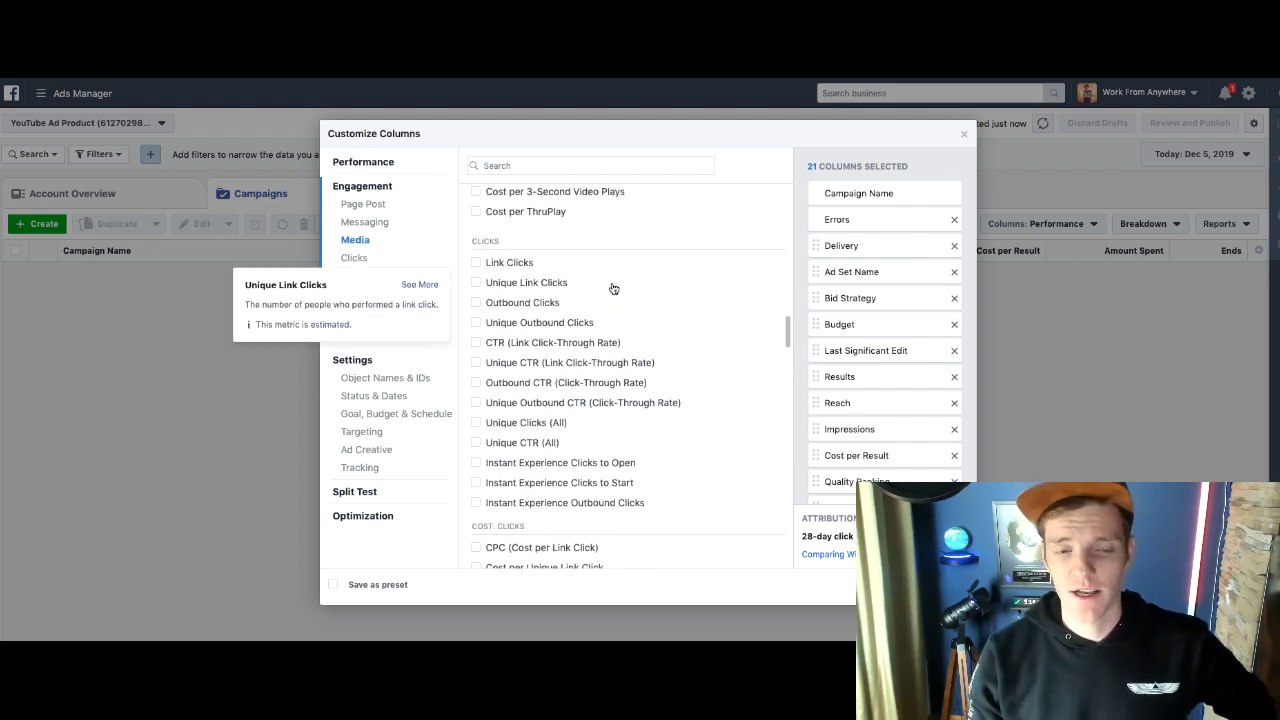
{"action": "left_click", "coordinate": [476, 264]}
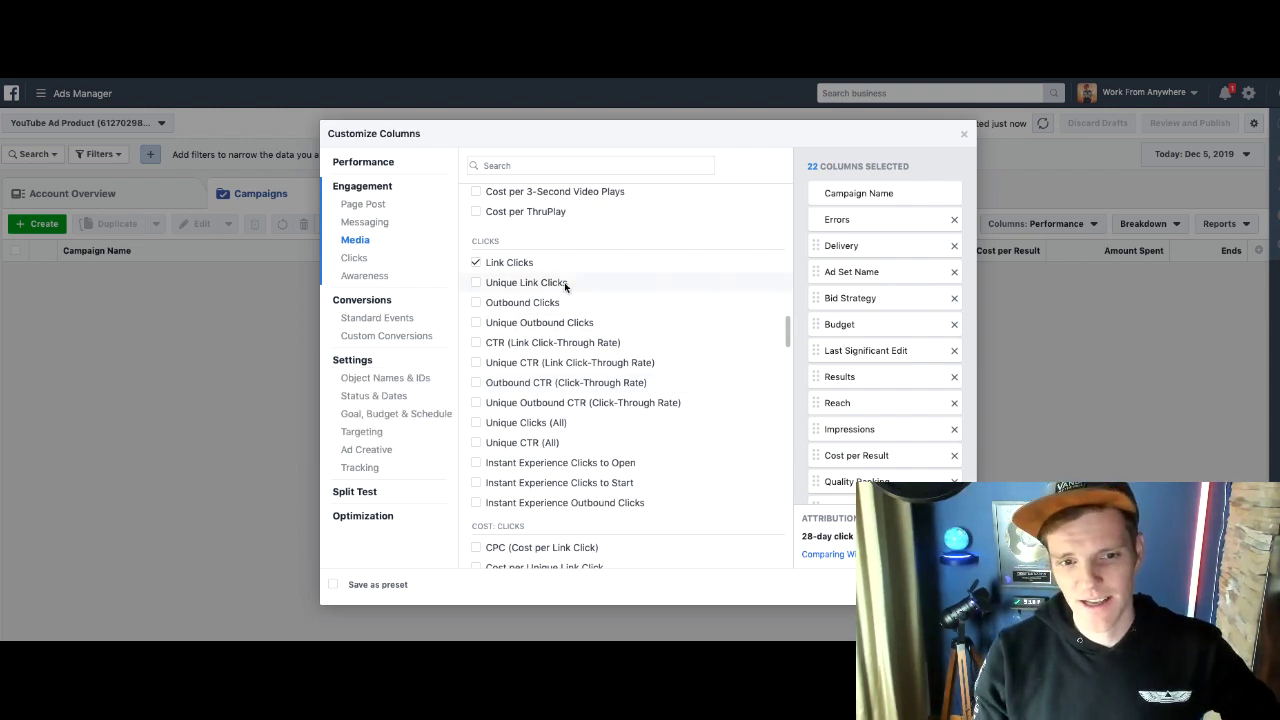
{"action": "left_click", "coordinate": [475, 263]}
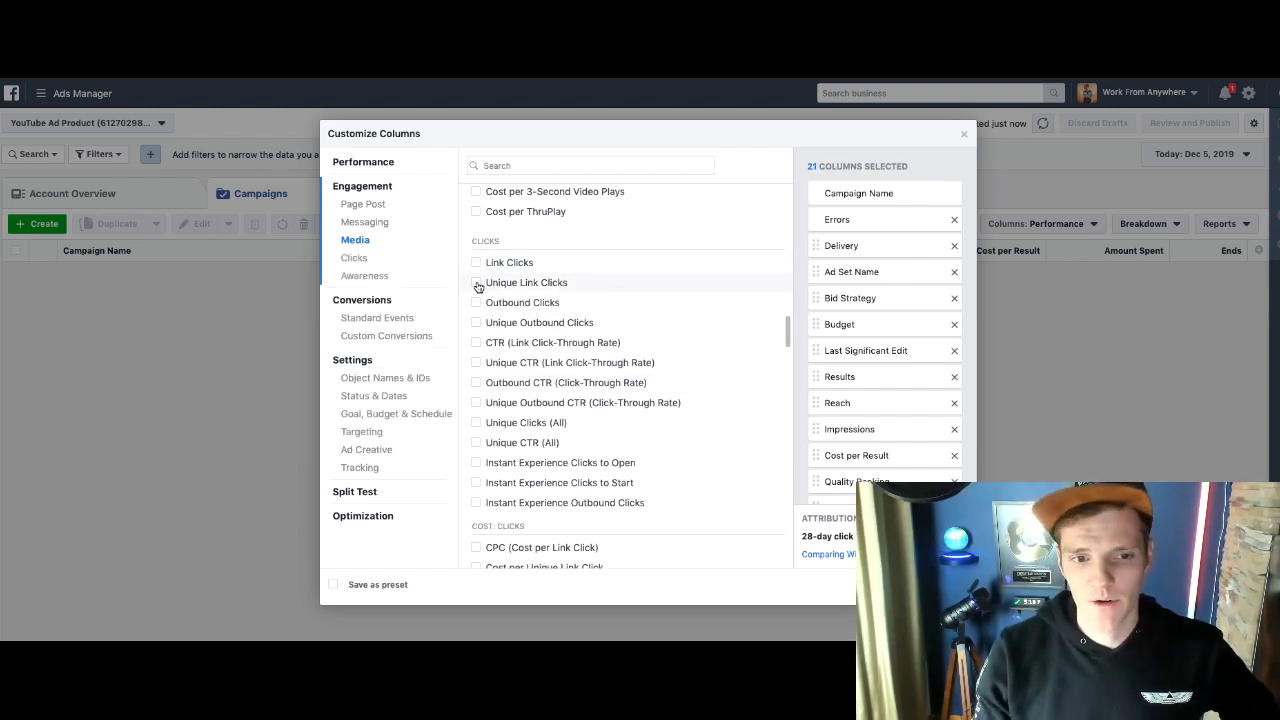
{"action": "left_click", "coordinate": [476, 283]}
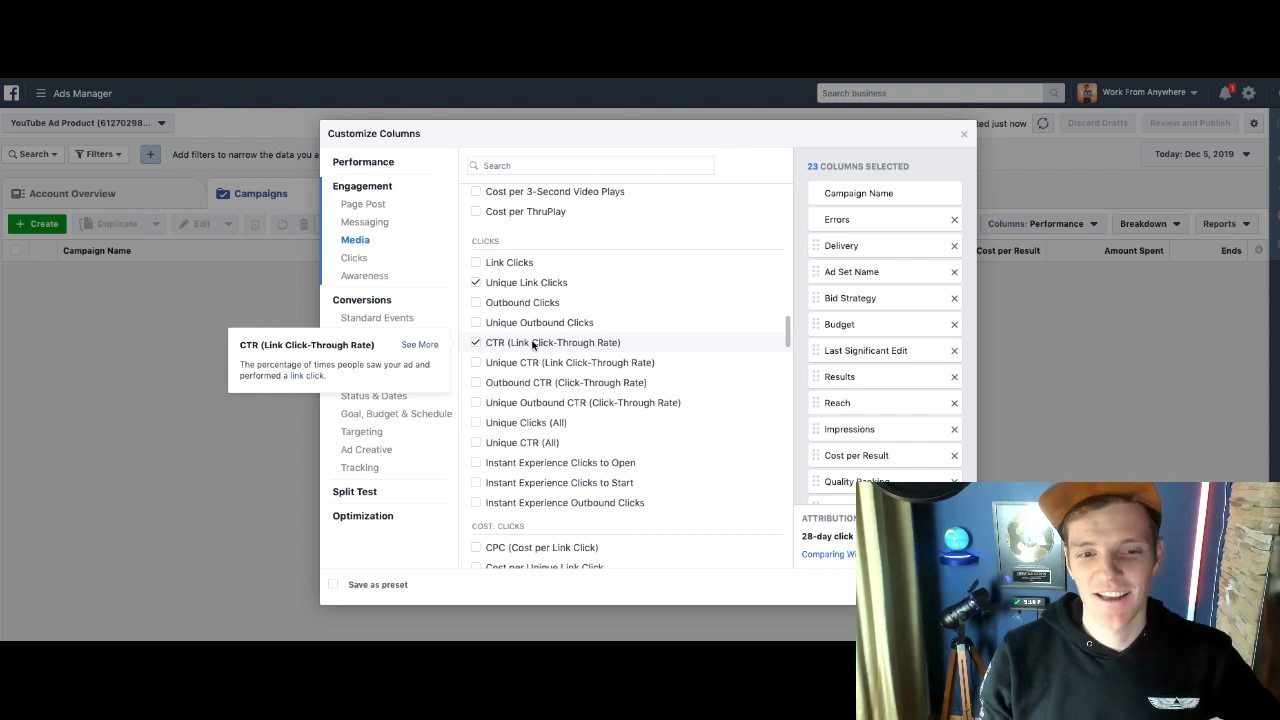
- Move the Unique Link Clicks and CTR (Link Click-Through Rate) columns up to directly after Errors in the selected columns
{"action": "scroll", "coordinate": [869, 437], "scroll_direction": "down", "scroll_amount": 3}
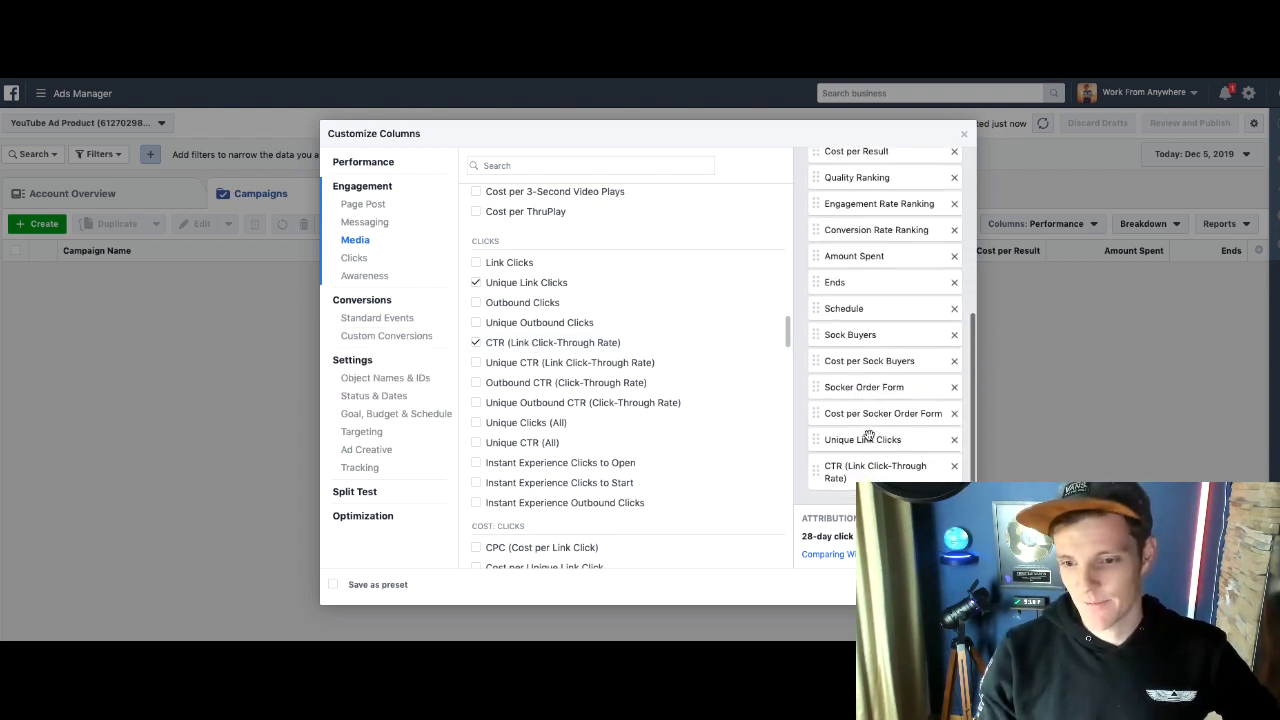
{"action": "left_click_drag", "start_coordinate": [869, 437], "coordinate": [875, 222]}
{"action": "scroll", "coordinate": [875, 220], "scroll_direction": "down", "scroll_amount": 5}
{"action": "left_click_drag", "start_coordinate": [880, 465], "coordinate": [883, 294]}
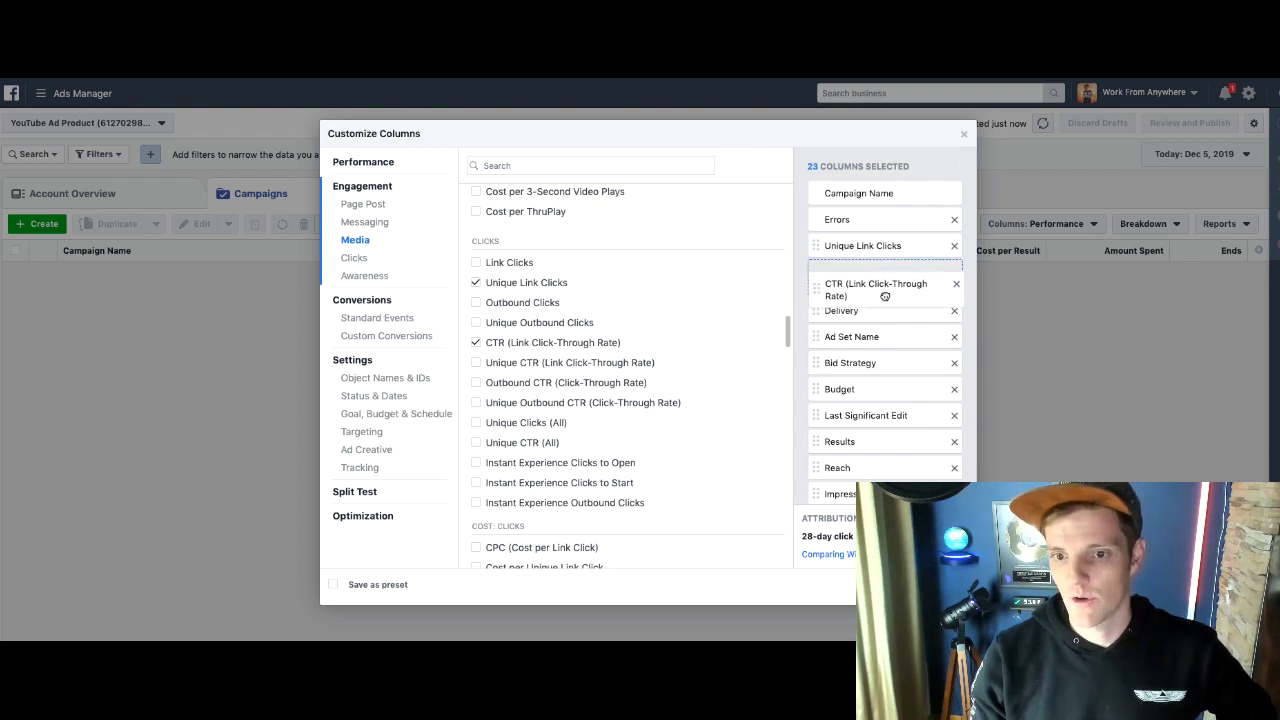
- Move the Sock Buyers and Cost per Sock Buyers columns ahead of Unique Link Clicks in the column order
{"action": "scroll", "coordinate": [882, 283], "scroll_direction": "down", "scroll_amount": 1}
{"action": "scroll", "coordinate": [882, 300], "scroll_direction": "down", "scroll_amount": 4}
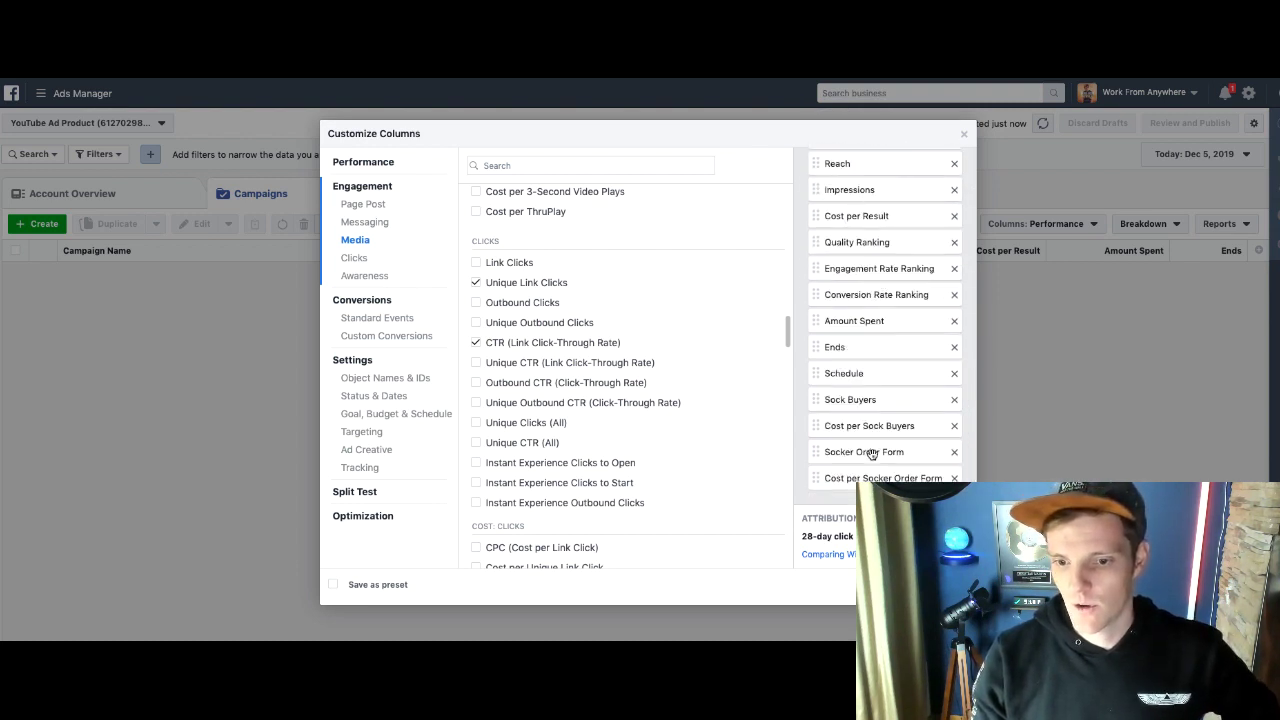
{"action": "left_click_drag", "start_coordinate": [864, 400], "coordinate": [876, 251]}
{"action": "scroll", "coordinate": [877, 258], "scroll_direction": "down", "scroll_amount": 5}
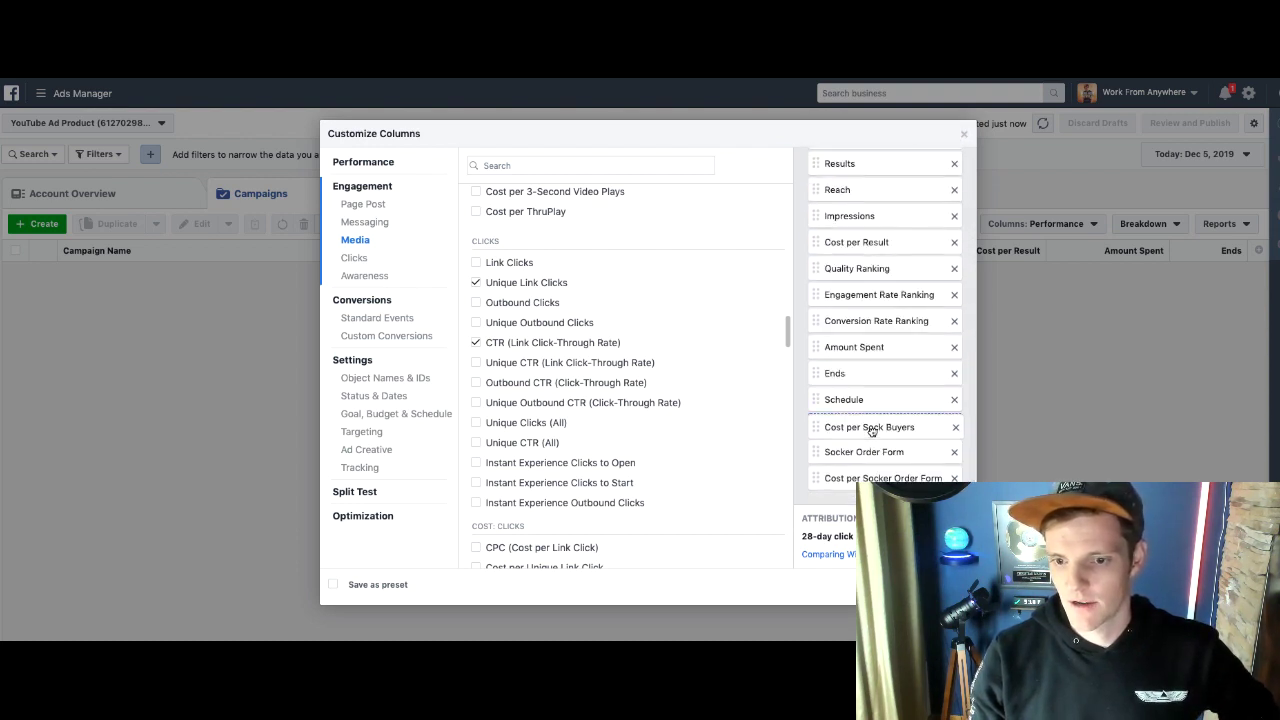
{"action": "left_click_drag", "start_coordinate": [871, 430], "coordinate": [868, 275]}
- Place the Socker Order Form and Cost per Socker Order Form columns ahead of Sock Buyers and apply the custom columns
{"action": "scroll", "coordinate": [870, 278], "scroll_direction": "down", "scroll_amount": 5}
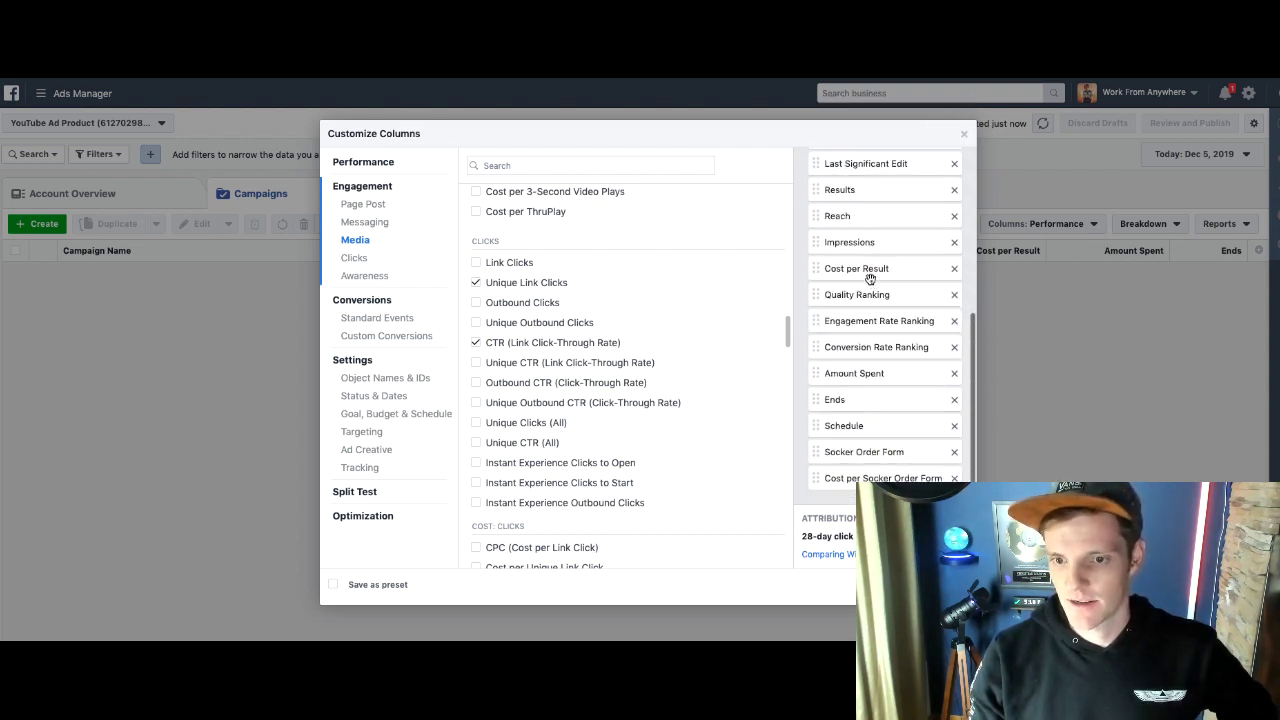
{"action": "left_click_drag", "start_coordinate": [866, 450], "coordinate": [866, 244]}
{"action": "scroll", "coordinate": [867, 246], "scroll_direction": "down", "scroll_amount": 5}
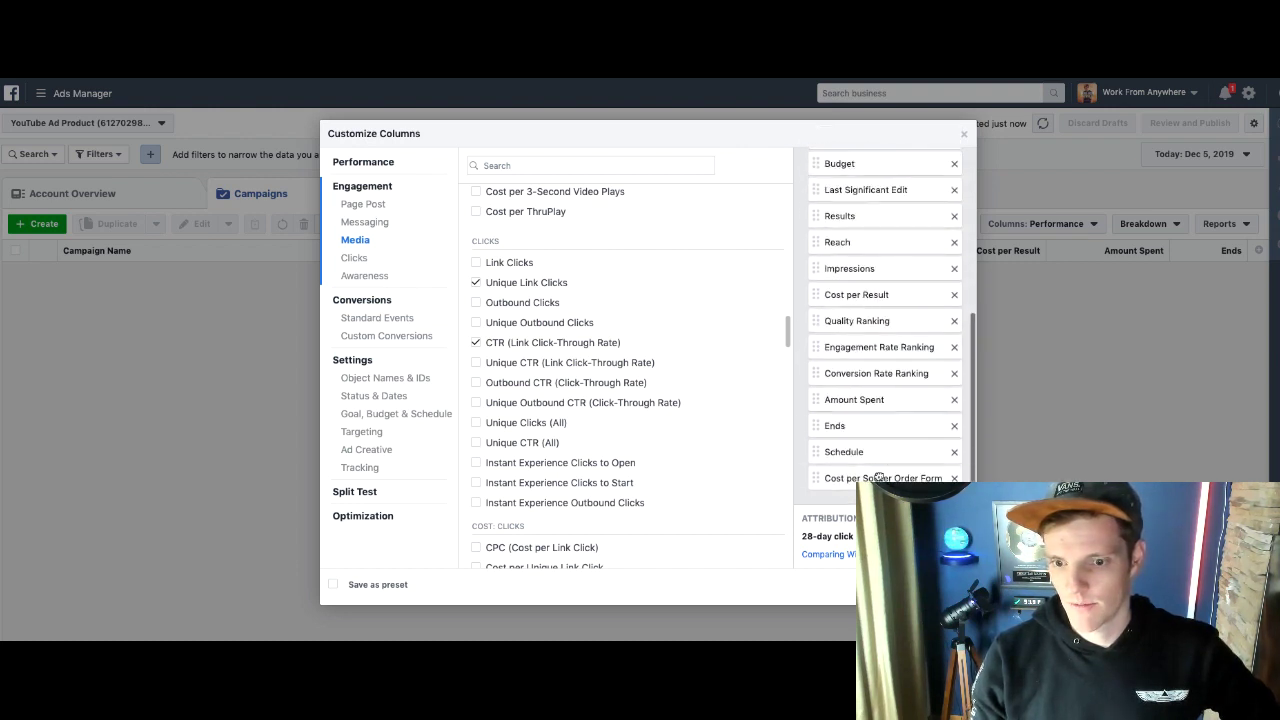
{"action": "left_click_drag", "start_coordinate": [878, 478], "coordinate": [882, 267]}
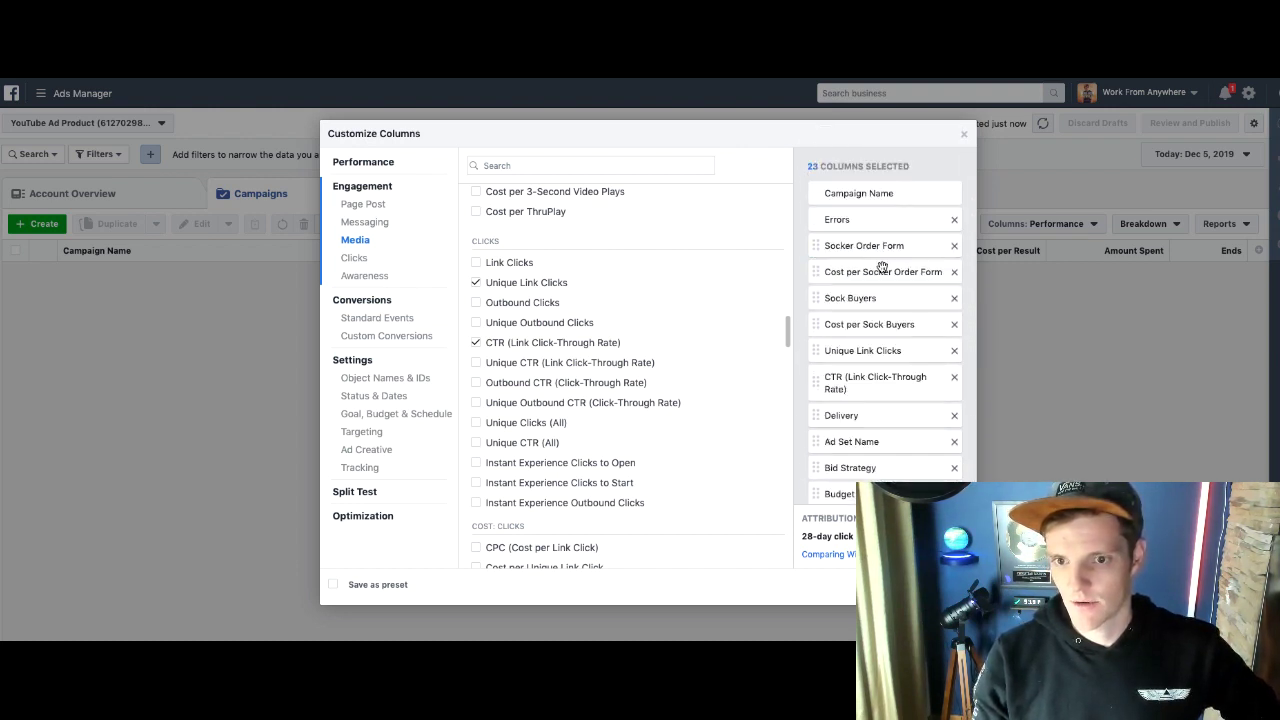
{"action": "left_click", "coordinate": [918, 585]}
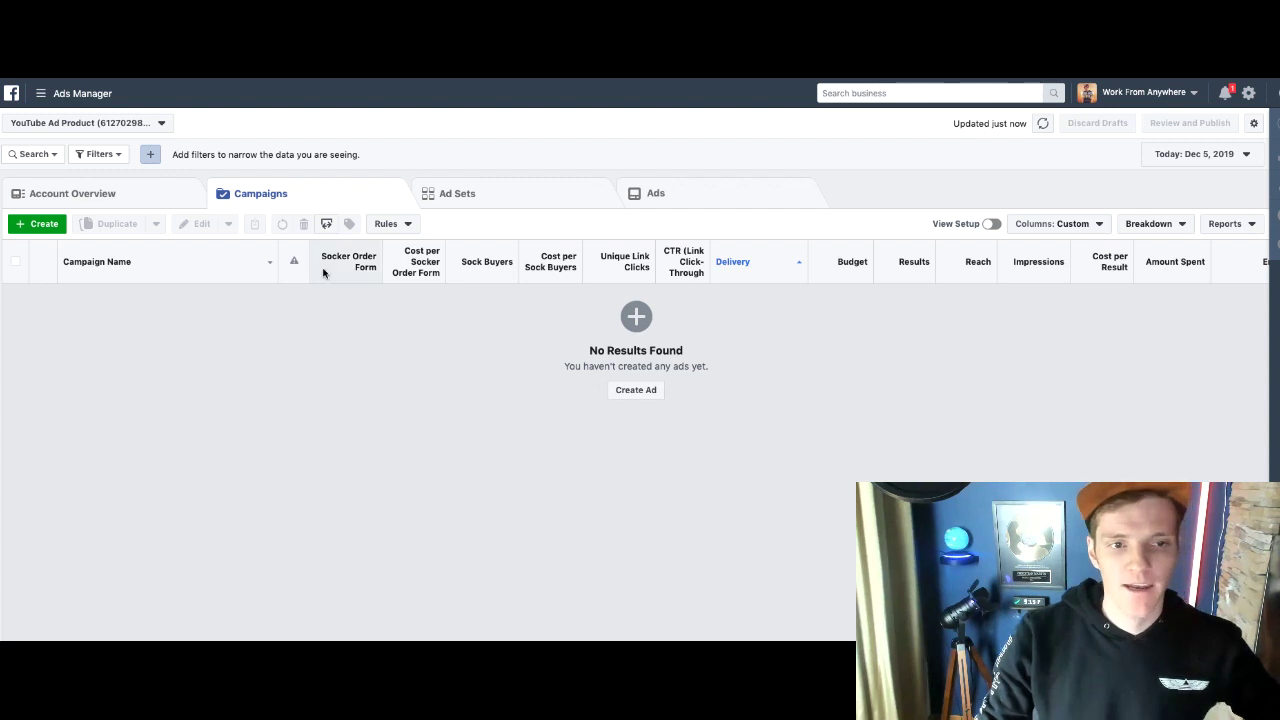
- Review the campaign table's Socker Order Form, Sock Buyers, cost and Amount Spent columns
{"action": "mouse_move", "coordinate": [331, 267]}
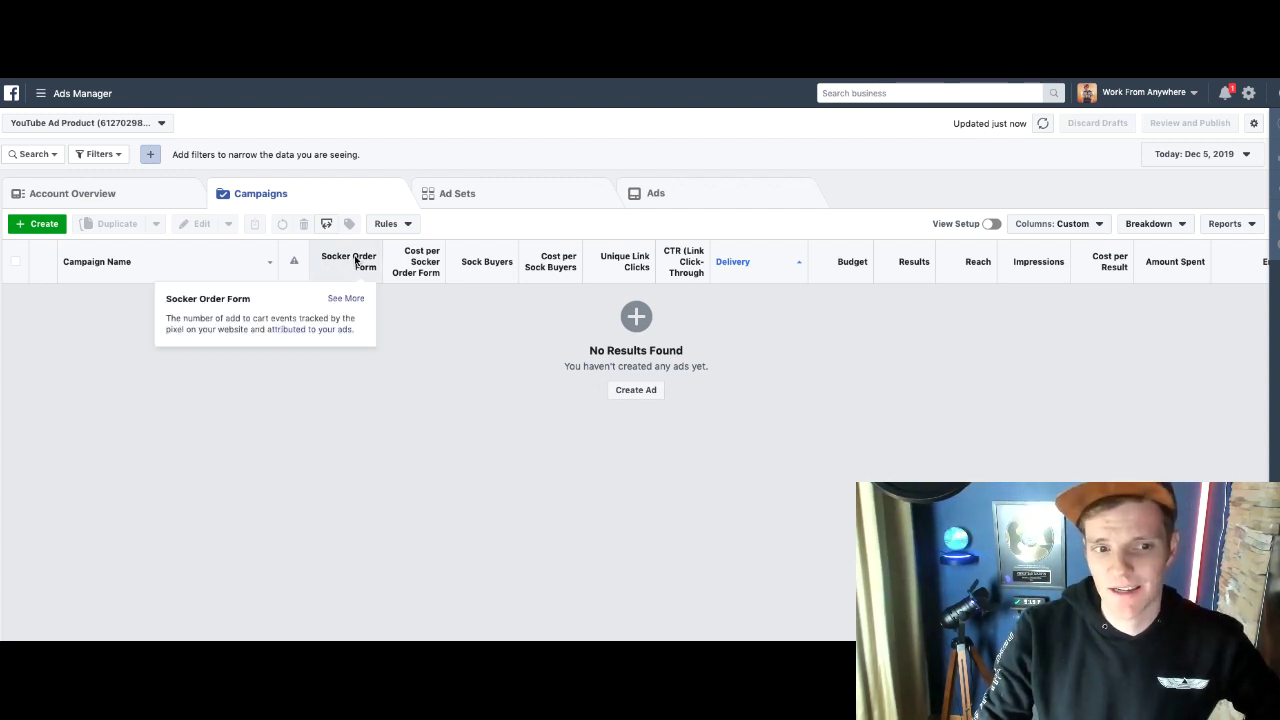
{"action": "mouse_move", "coordinate": [499, 268]}
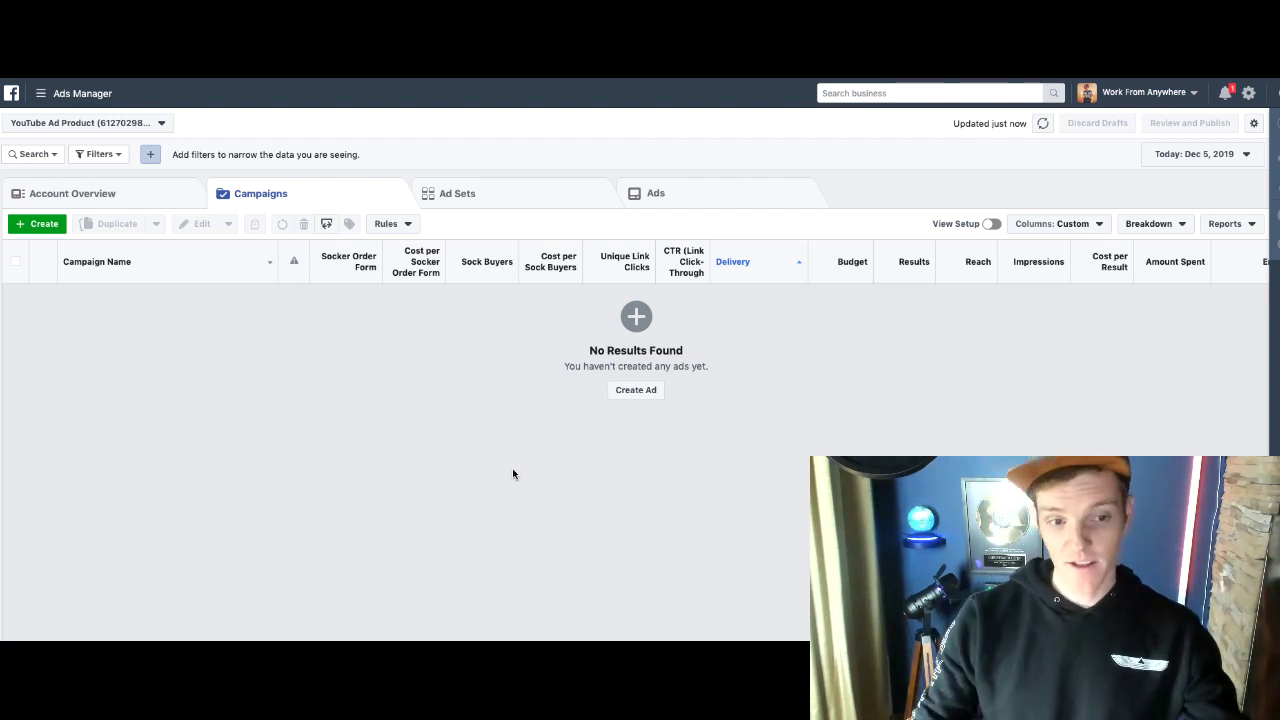
{"action": "mouse_move", "coordinate": [433, 278]}
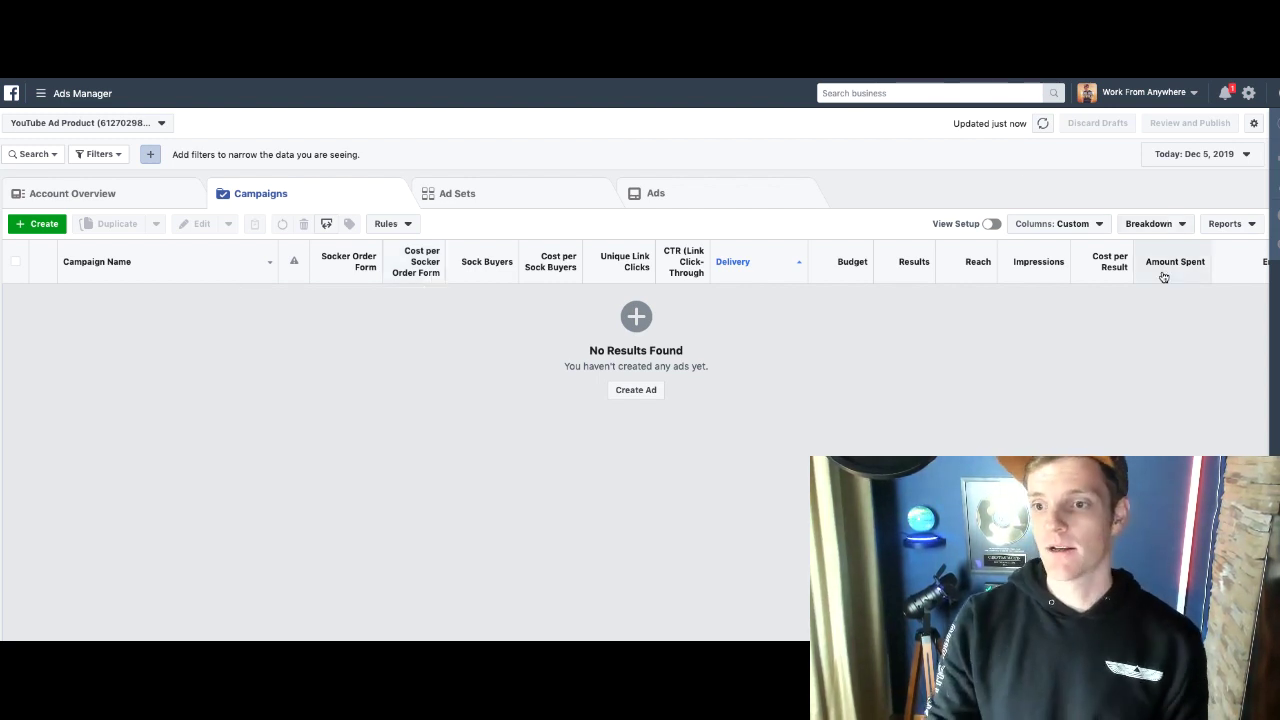
{"action": "scroll", "coordinate": [1164, 277], "scroll_direction": "right", "scroll_amount": 2}
{"action": "scroll", "coordinate": [983, 264], "scroll_direction": "left", "scroll_amount": 2}
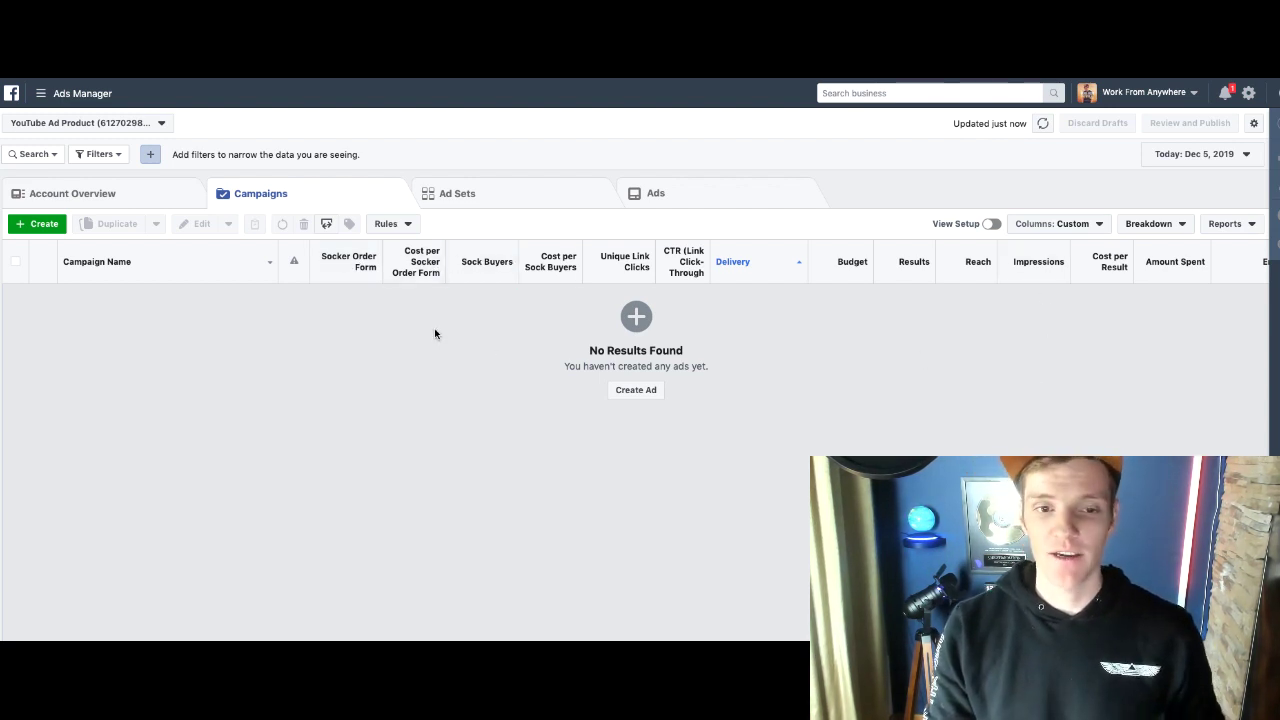
{"action": "mouse_move", "coordinate": [503, 264]}
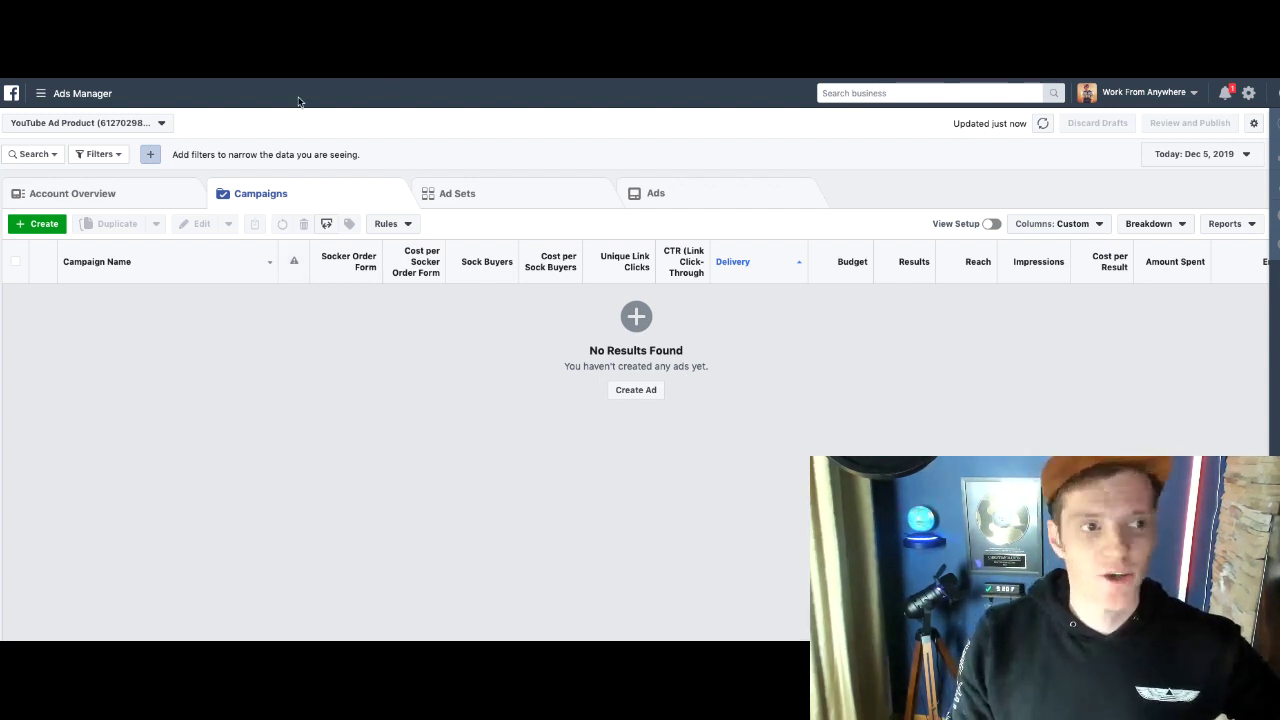
- Open Ads Manager for the ad account with active campaigns and check the first campaign's impressions and amount spent
{"action": "left_click", "coordinate": [68, 94]}
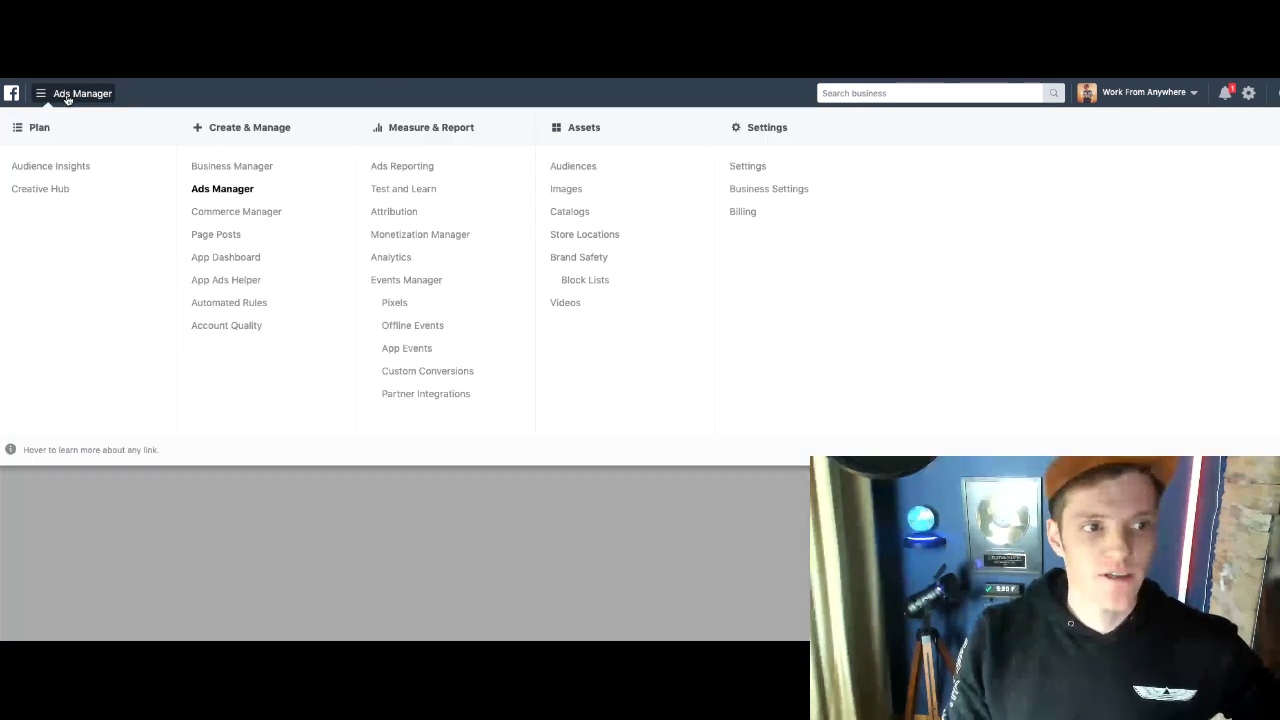
{"action": "left_click", "coordinate": [238, 200]}
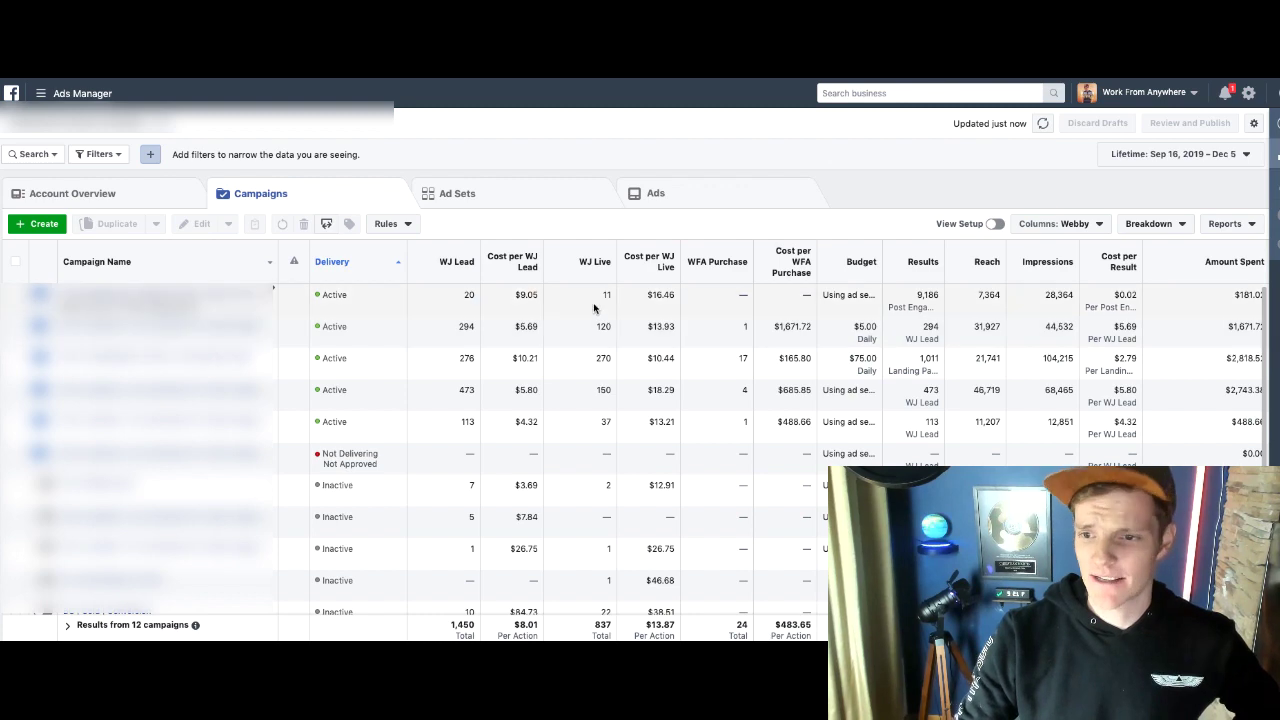
{"action": "scroll", "coordinate": [534, 308], "scroll_direction": "right", "scroll_amount": 5}
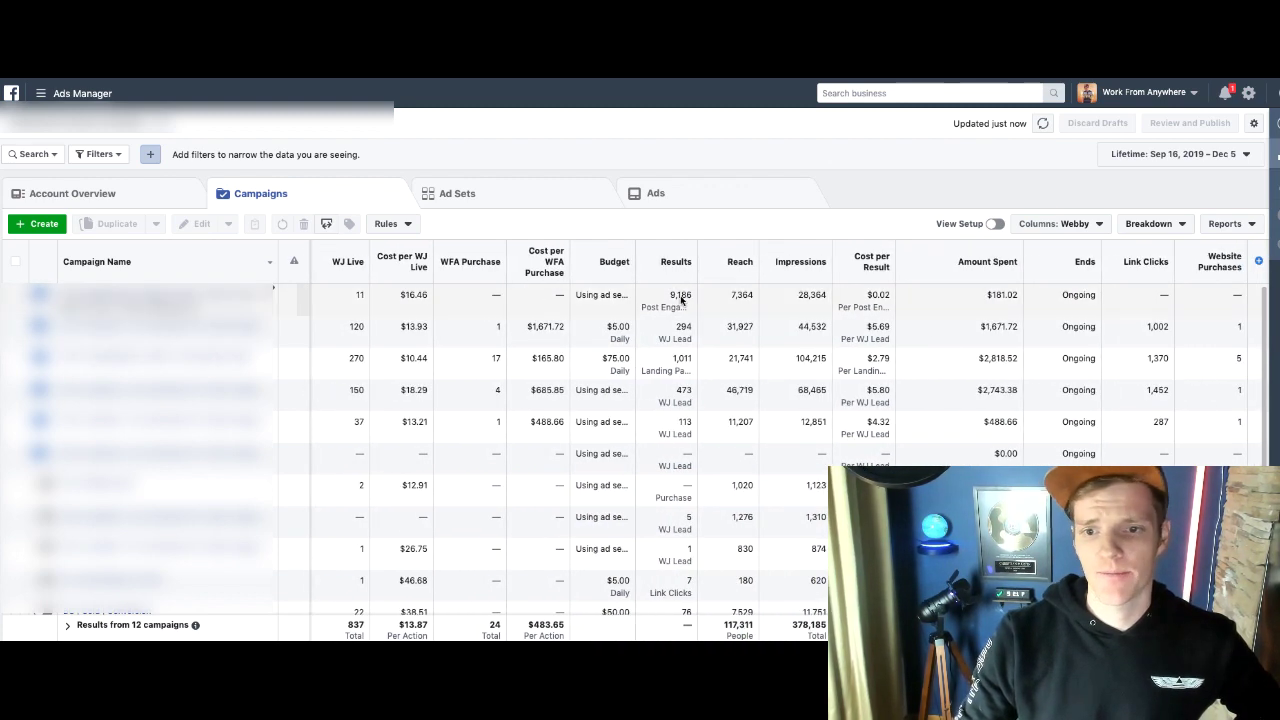
{"action": "double_click", "coordinate": [805, 297]}
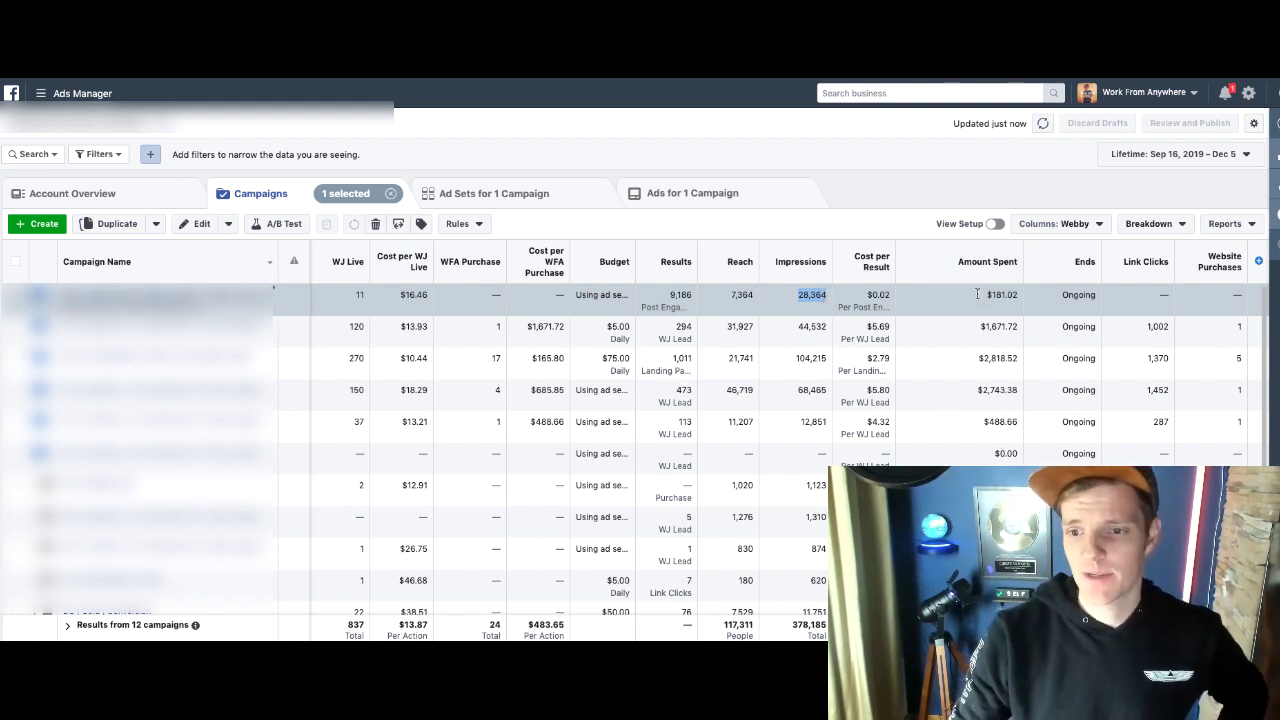
{"action": "left_click_drag", "start_coordinate": [1022, 297], "coordinate": [973, 302]}
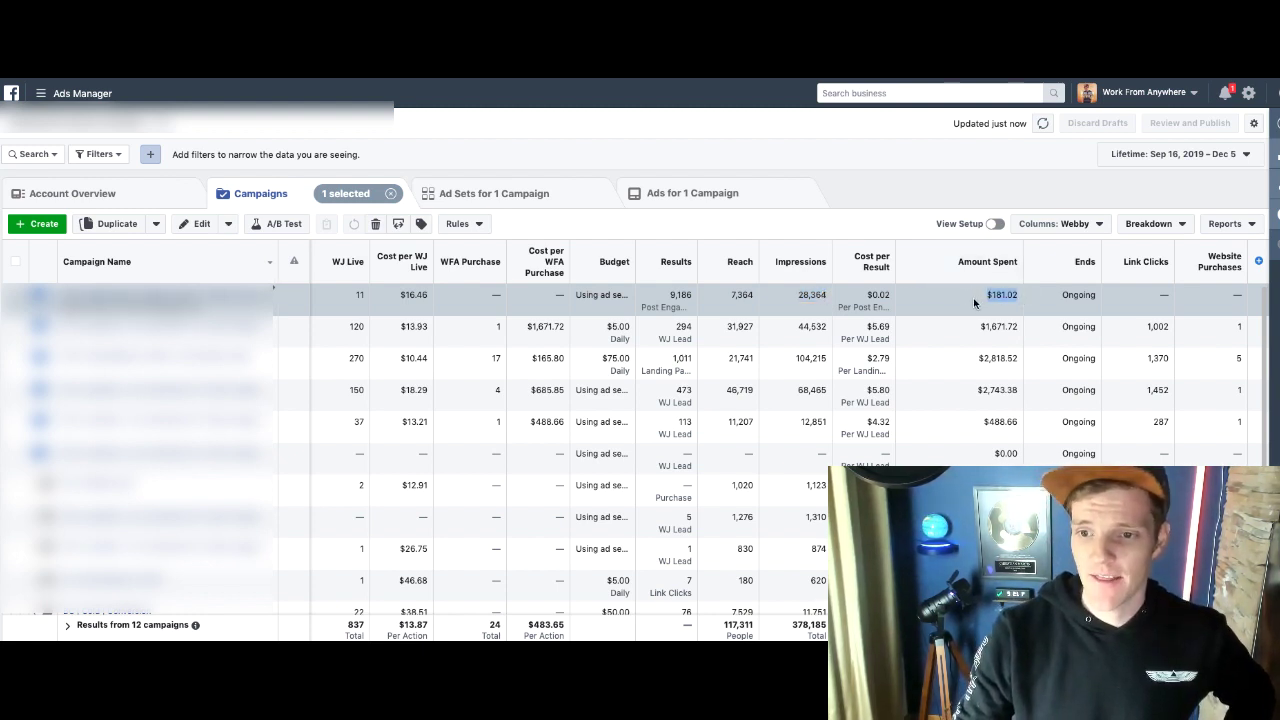
{"action": "scroll", "coordinate": [973, 297], "scroll_direction": "left", "scroll_amount": 3}
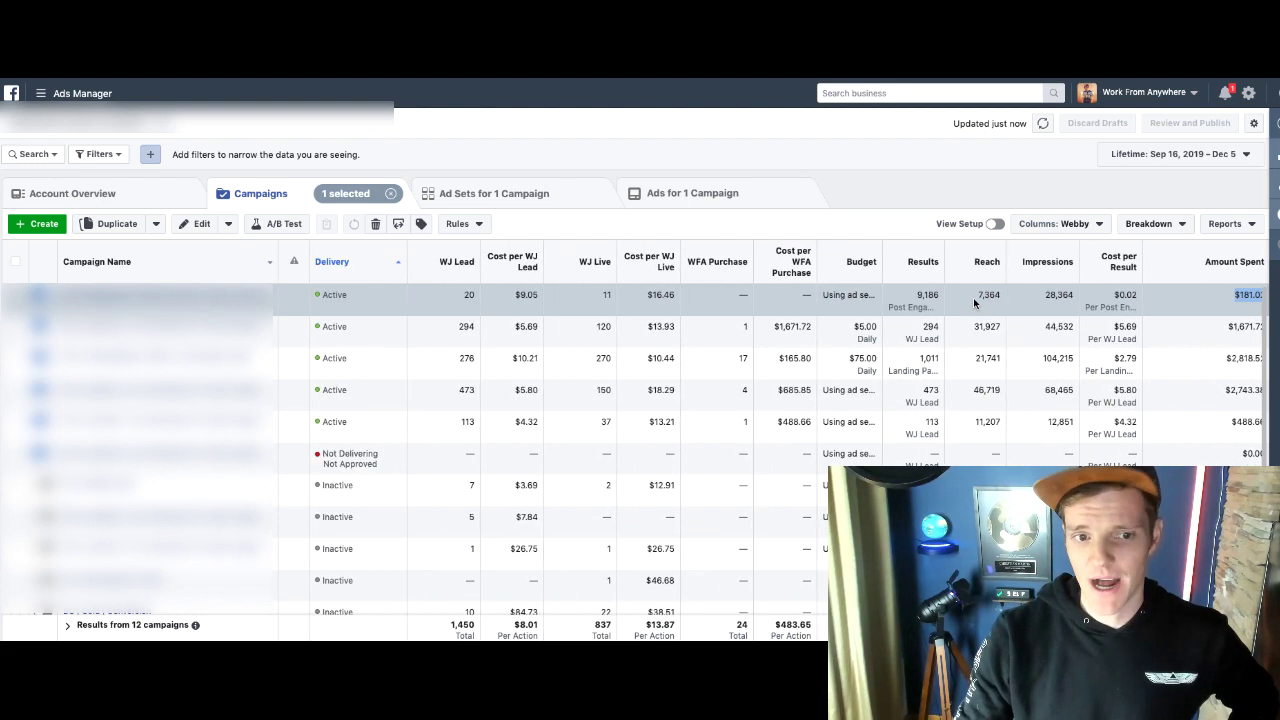
- Check the first campaign's WJ Lead, WJ Live and Cost per WJ Live figures
{"action": "left_click_drag", "start_coordinate": [458, 299], "coordinate": [470, 296]}
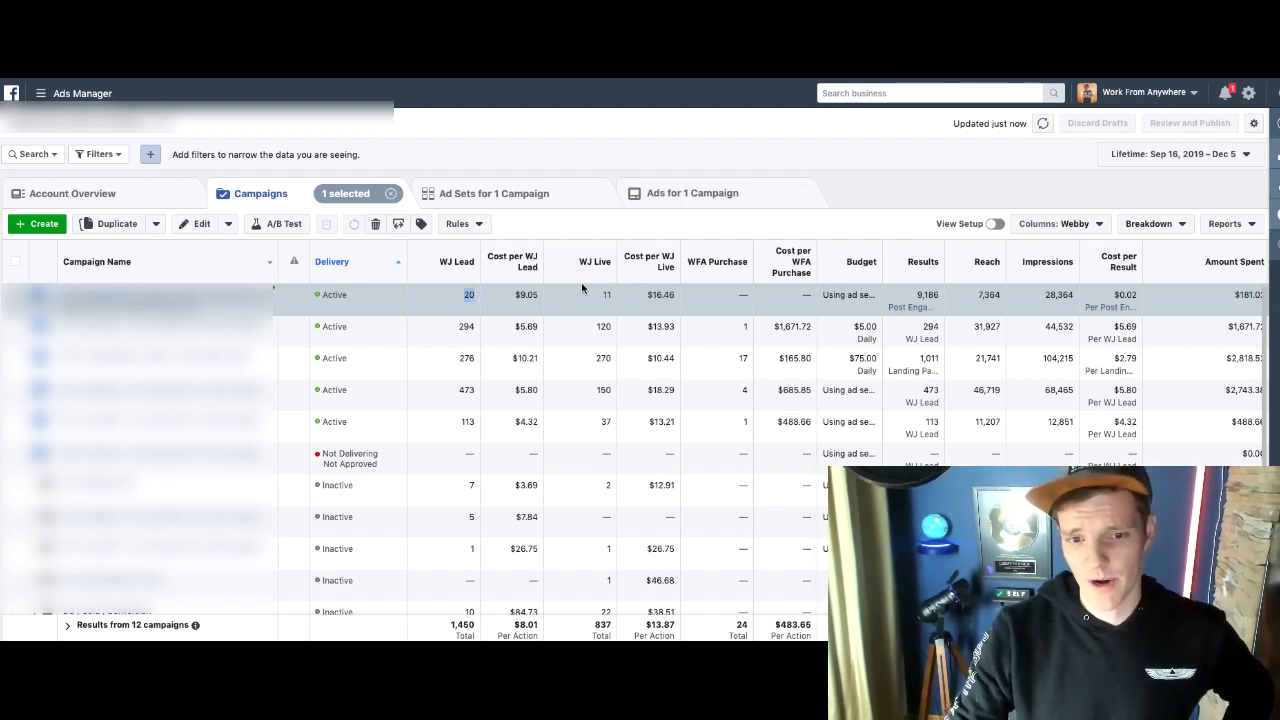
{"action": "left_click_drag", "start_coordinate": [600, 297], "coordinate": [614, 299]}
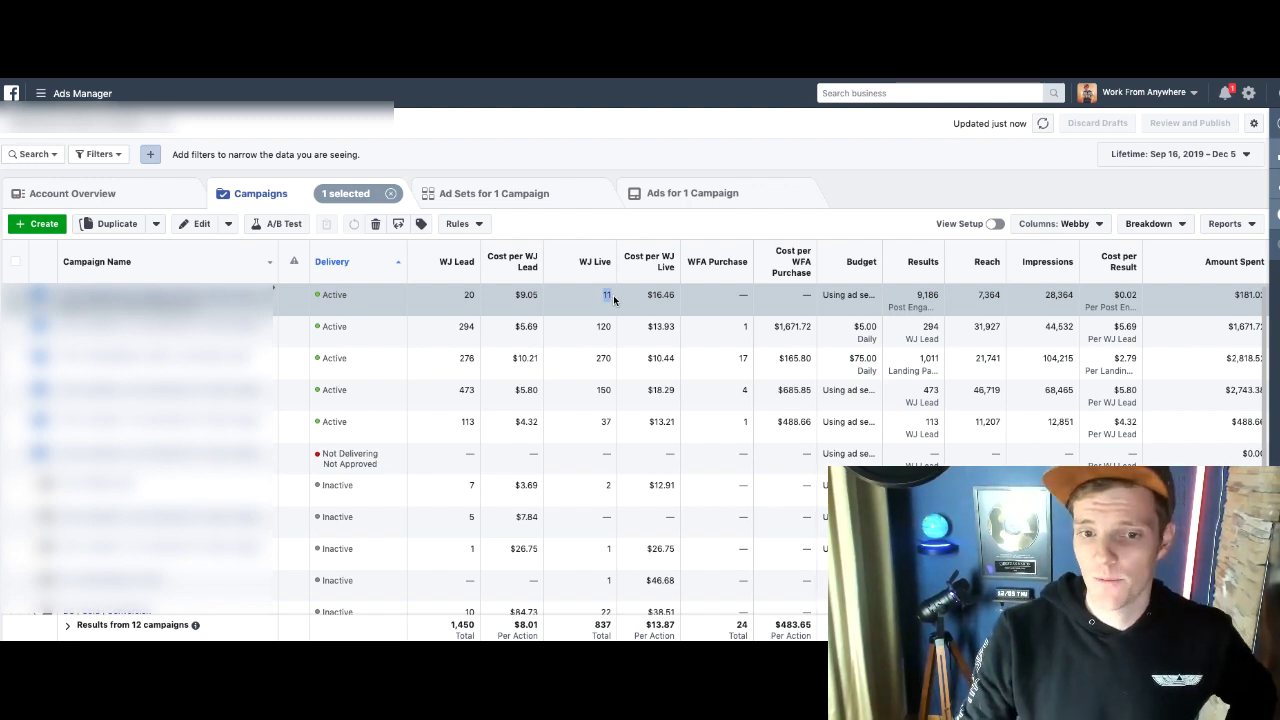
{"action": "scroll", "coordinate": [614, 299], "scroll_direction": "right", "scroll_amount": 2}
{"action": "left_click_drag", "start_coordinate": [601, 297], "coordinate": [628, 297]}
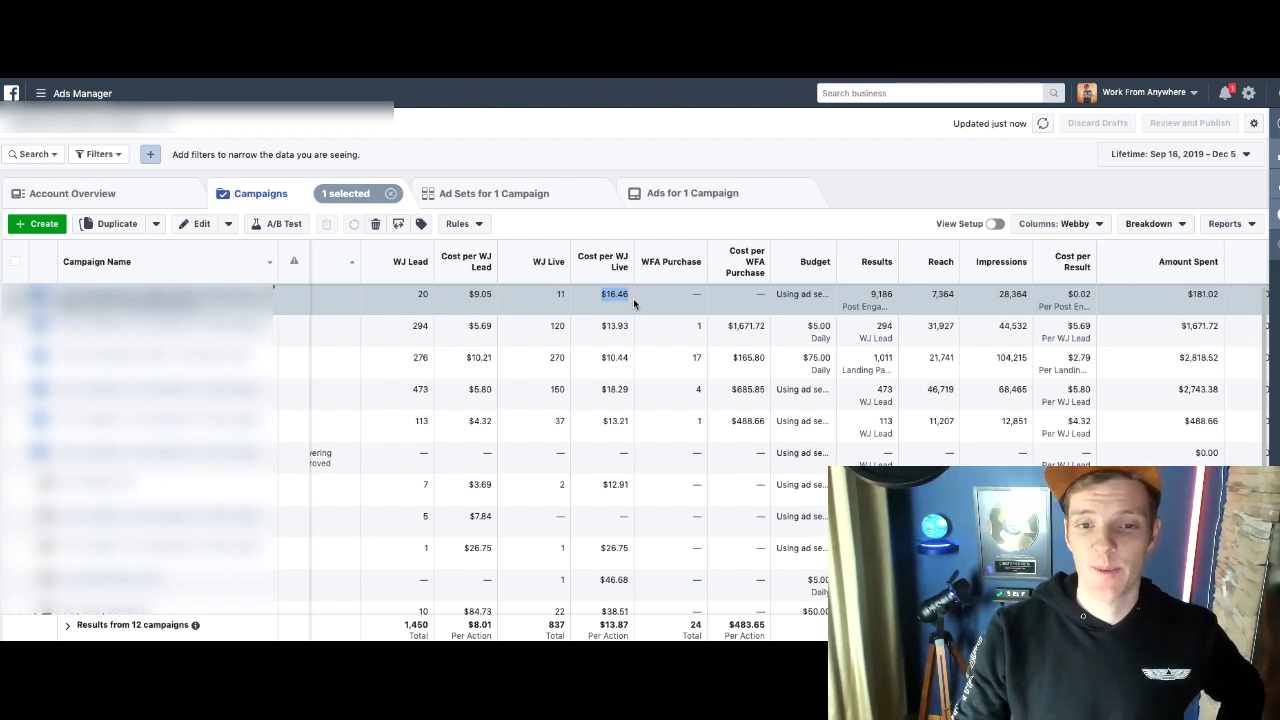
- Compare the conversion and spend columns across the campaigns and check the third campaign's website purchases
{"action": "scroll", "coordinate": [633, 298], "scroll_direction": "right", "scroll_amount": 5}
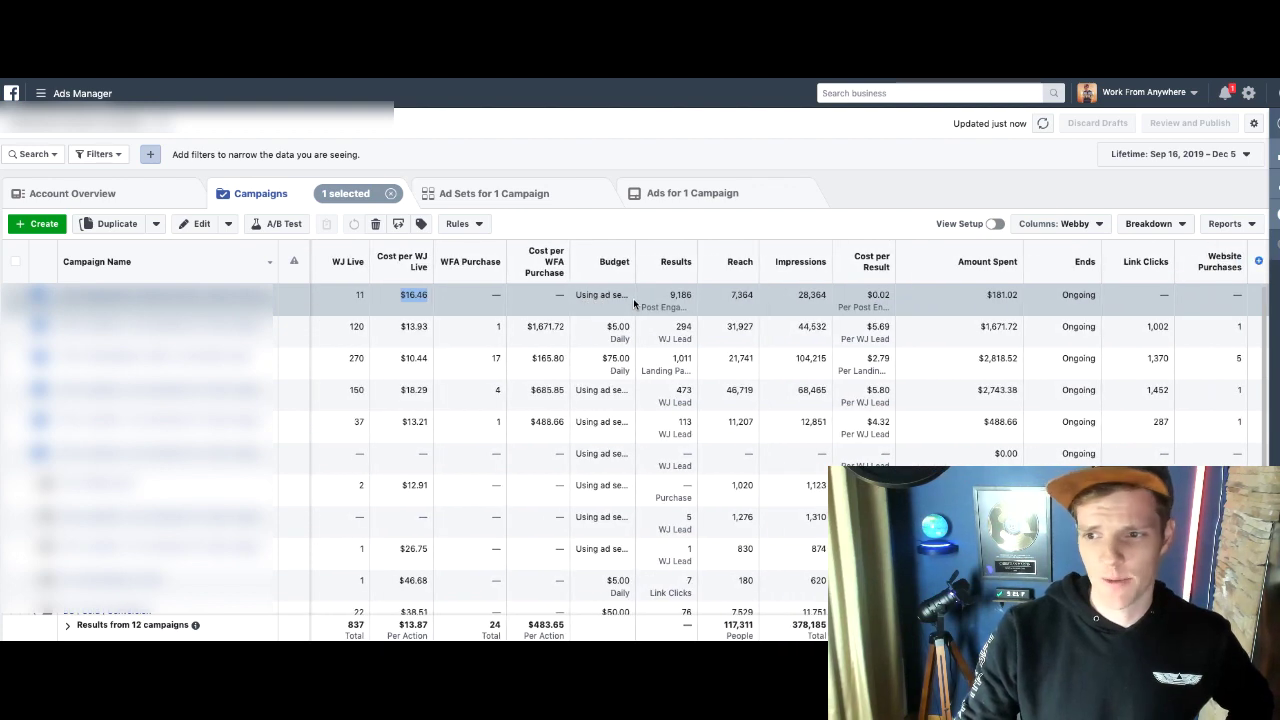
{"action": "scroll", "coordinate": [633, 298], "scroll_direction": "left", "scroll_amount": 6}
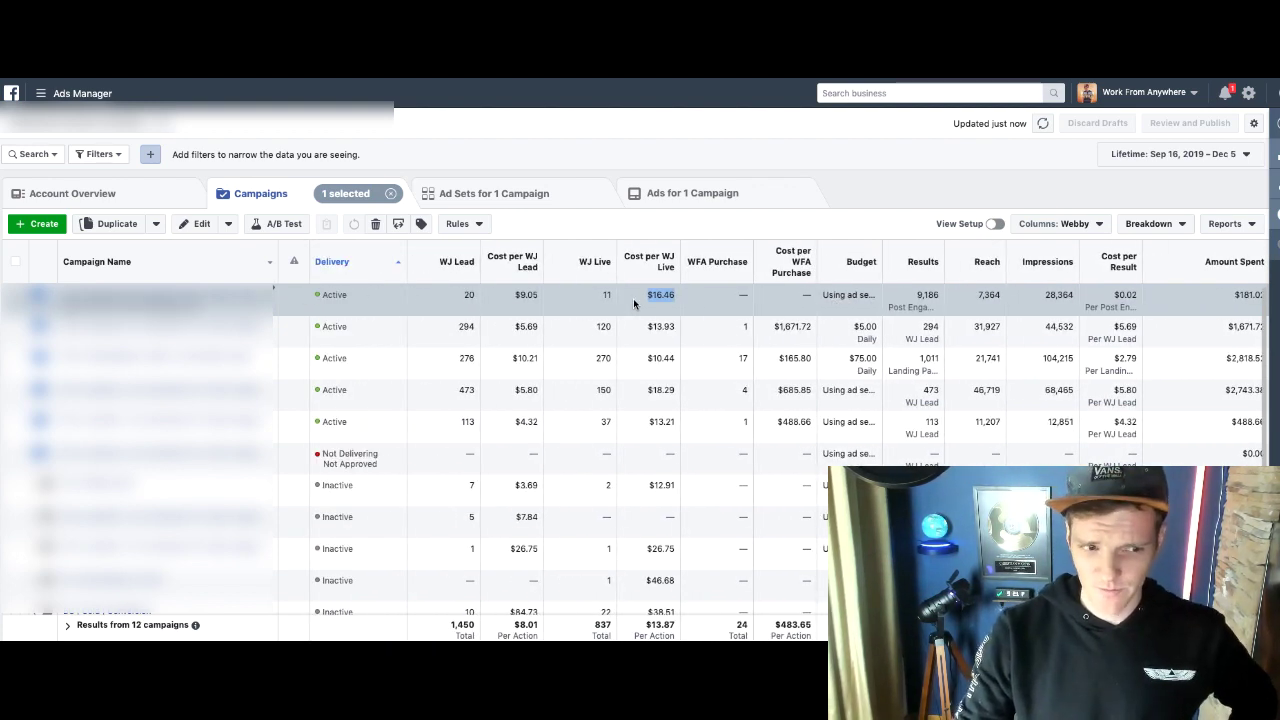
{"action": "scroll", "coordinate": [644, 403], "scroll_direction": "right", "scroll_amount": 5}
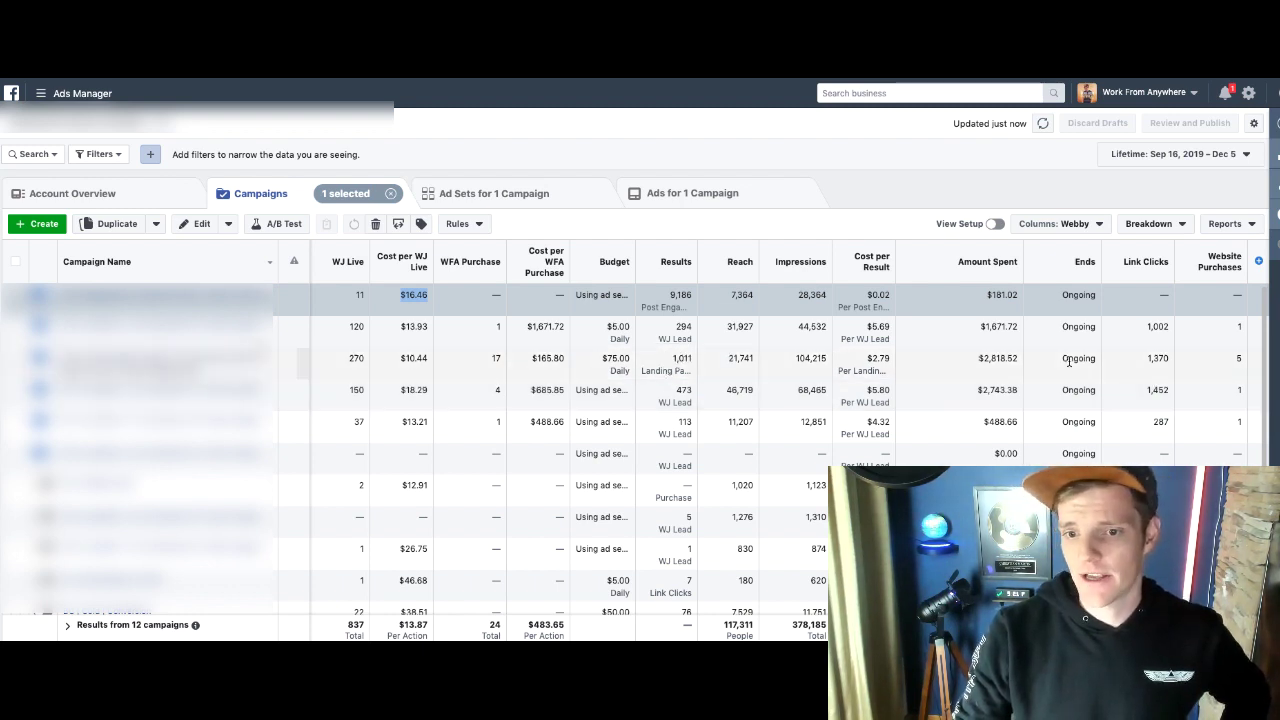
{"action": "left_click", "coordinate": [1230, 362]}
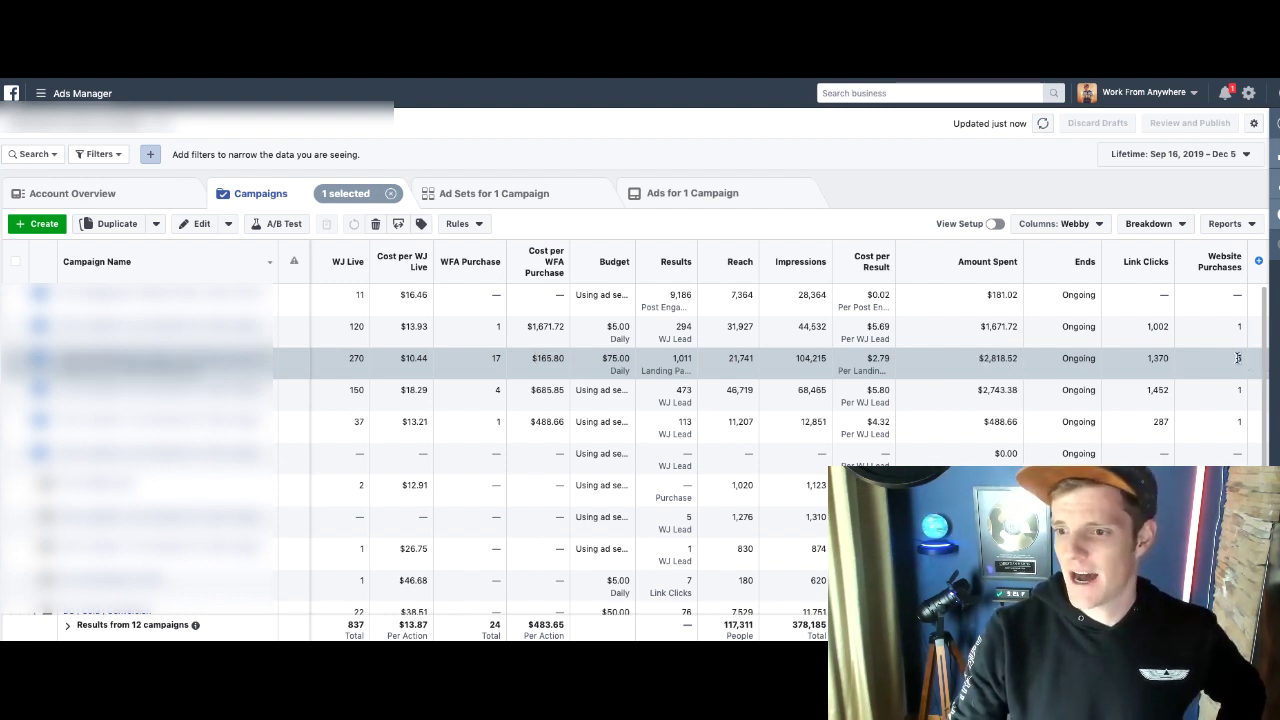
- Compare the third campaign's website purchases with its amount spent
{"action": "double_click", "coordinate": [1238, 358]}
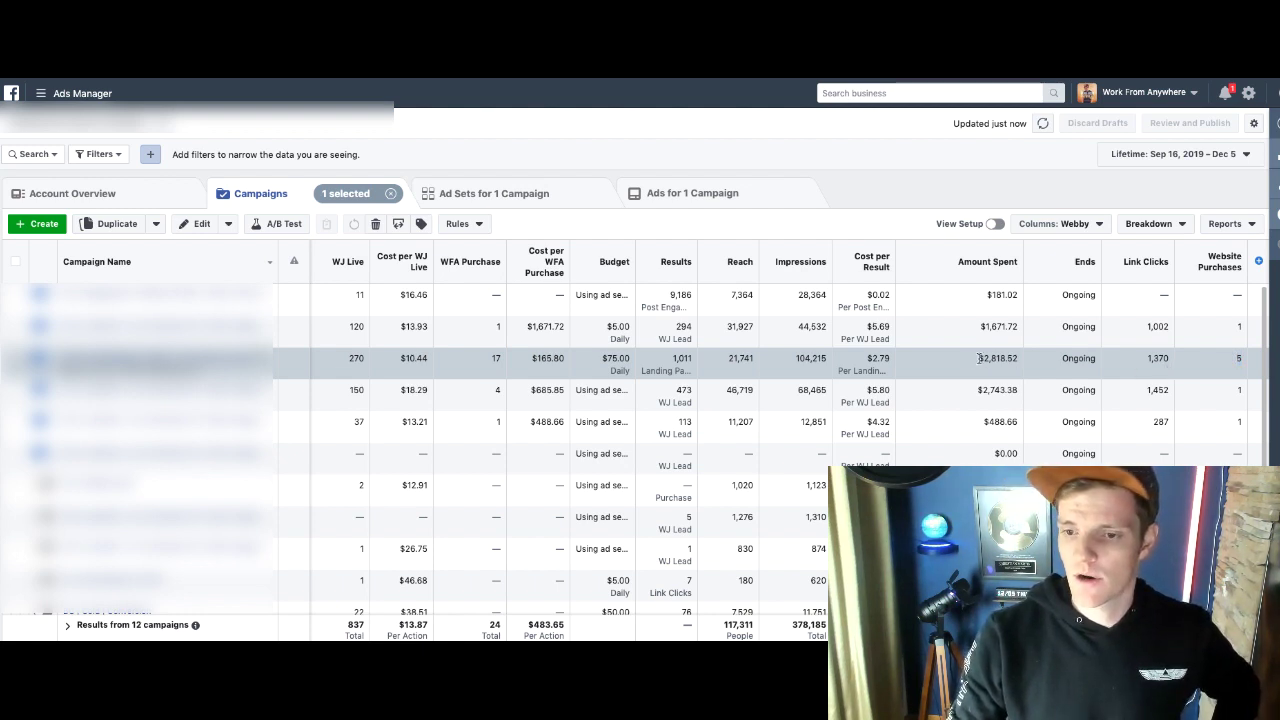
{"action": "left_click_drag", "start_coordinate": [978, 358], "coordinate": [1022, 362]}
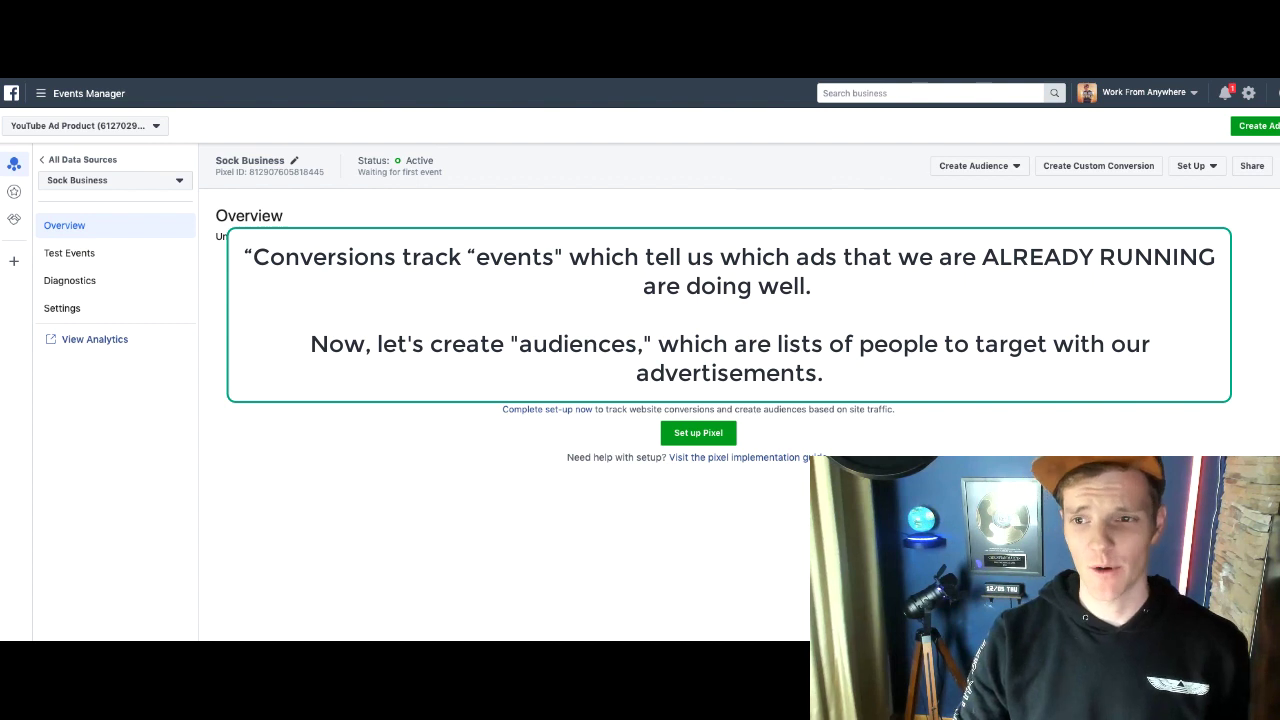
- Switch to Events Manager, start a website custom audience from the Sock Business pixel and name it "Website Visitors 30 Days"
{"action": "left_click", "coordinate": [984, 166]}
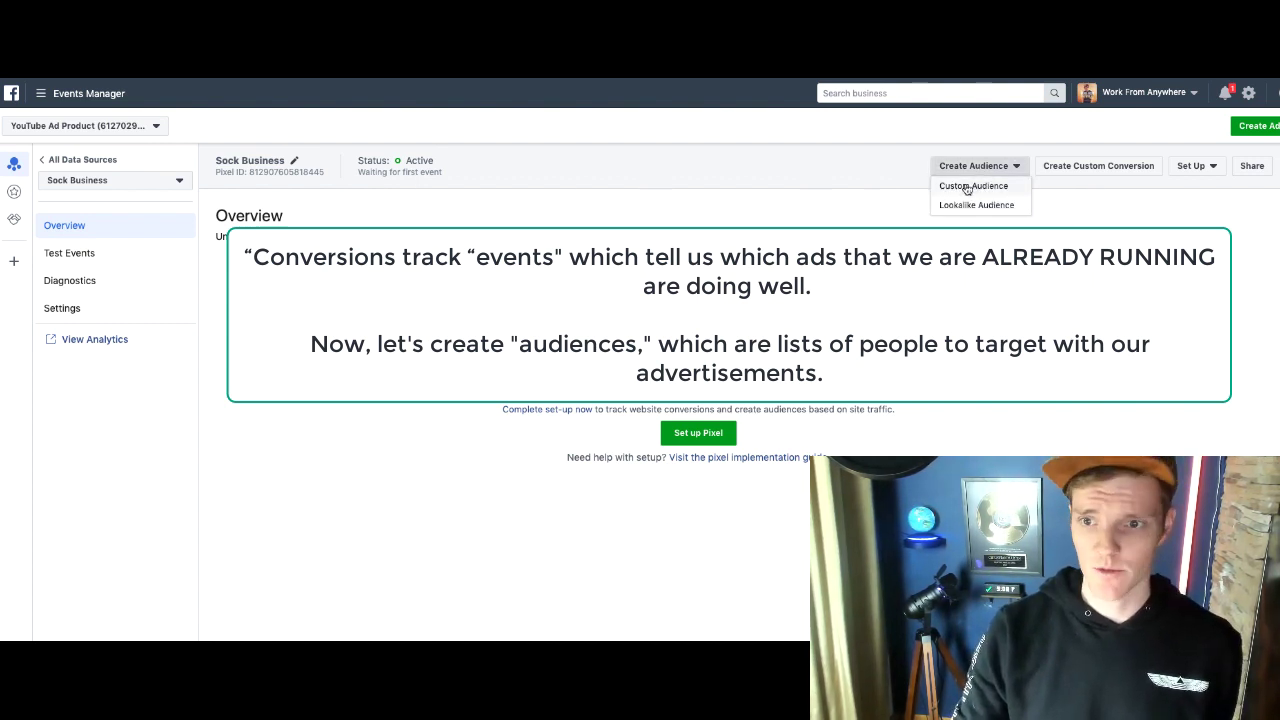
{"action": "left_click", "coordinate": [966, 187]}
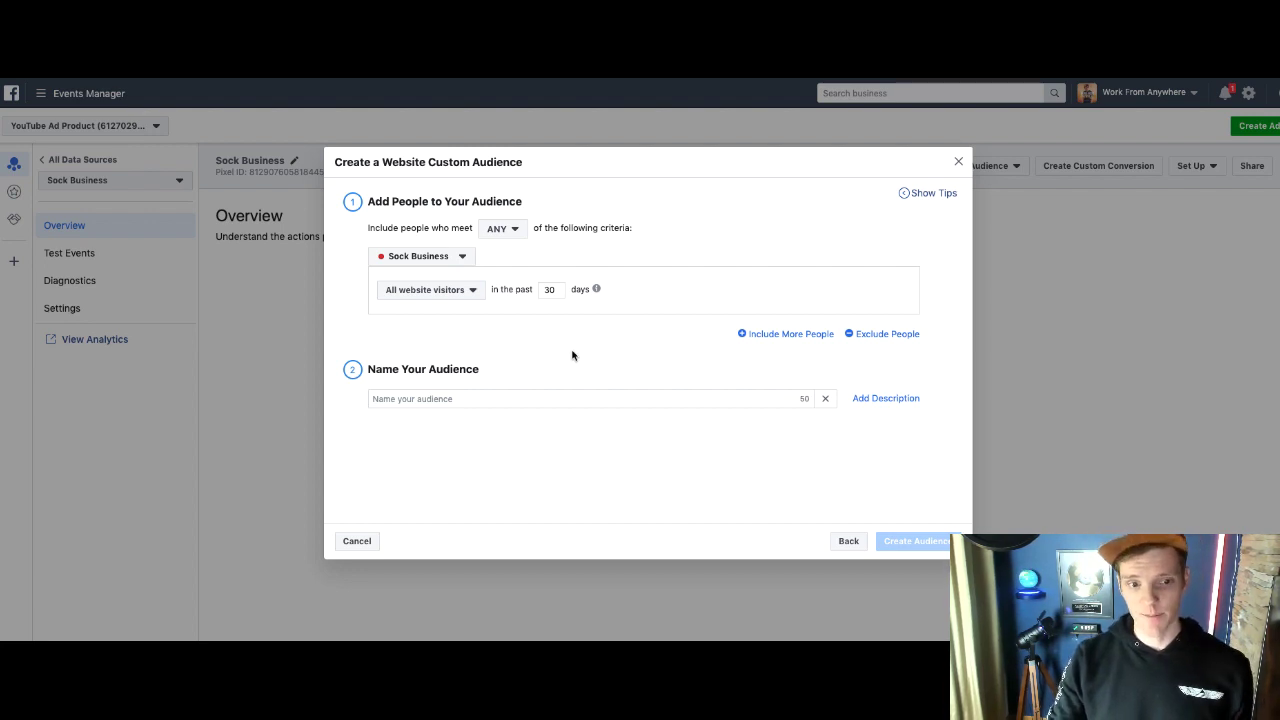
{"action": "left_click", "coordinate": [450, 399]}
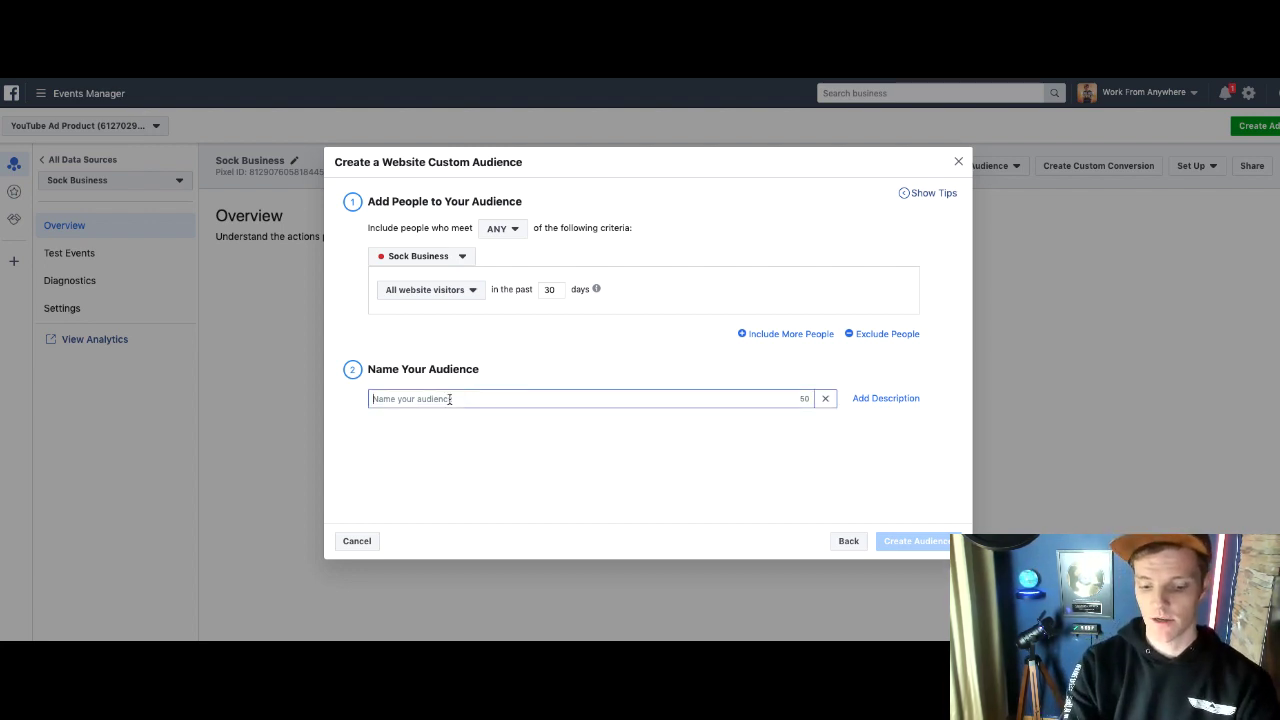
{"action": "type", "text": "Website V"}
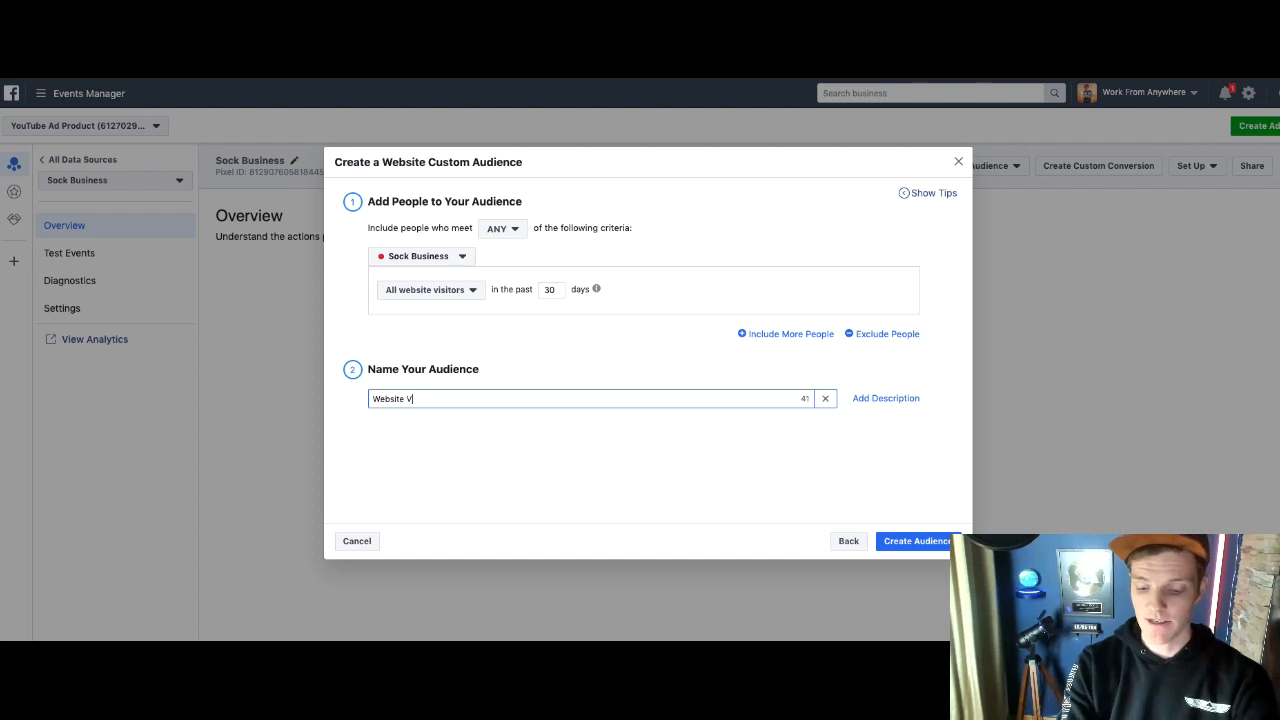
{"action": "type", "text": "i"}
{"action": "type", "text": "s"}
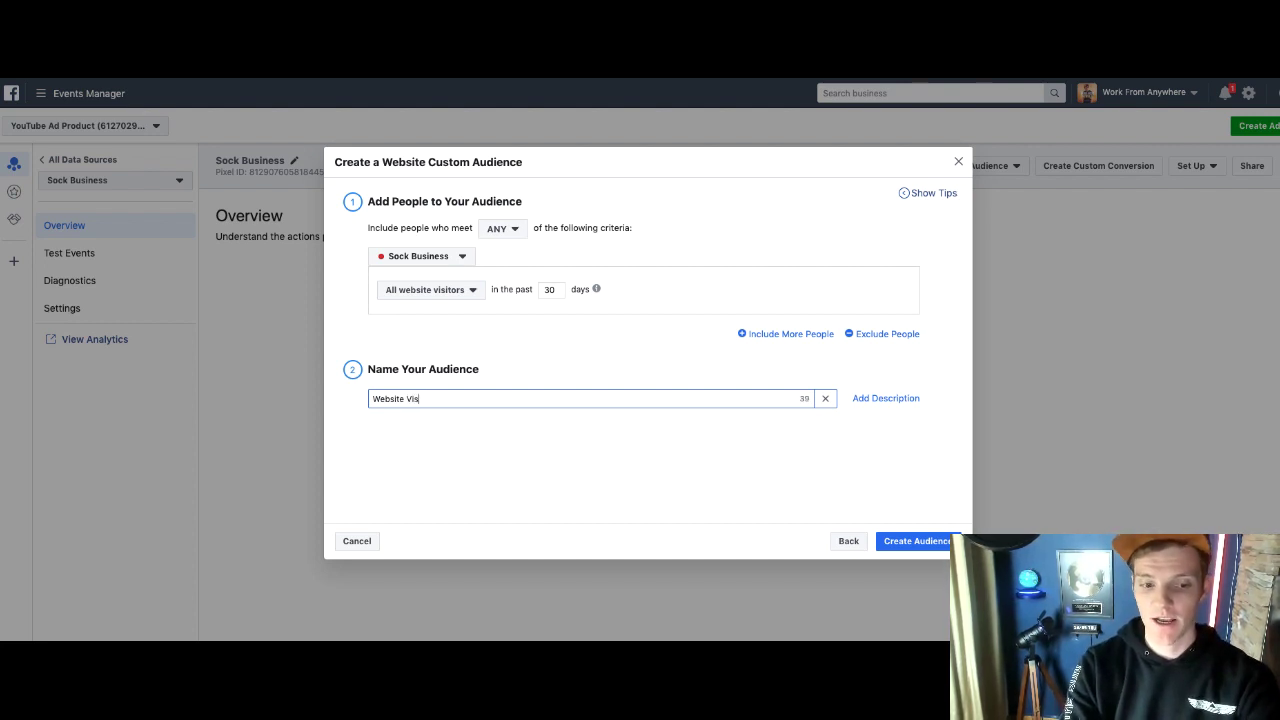
{"action": "type", "text": "itors 30 Days"}
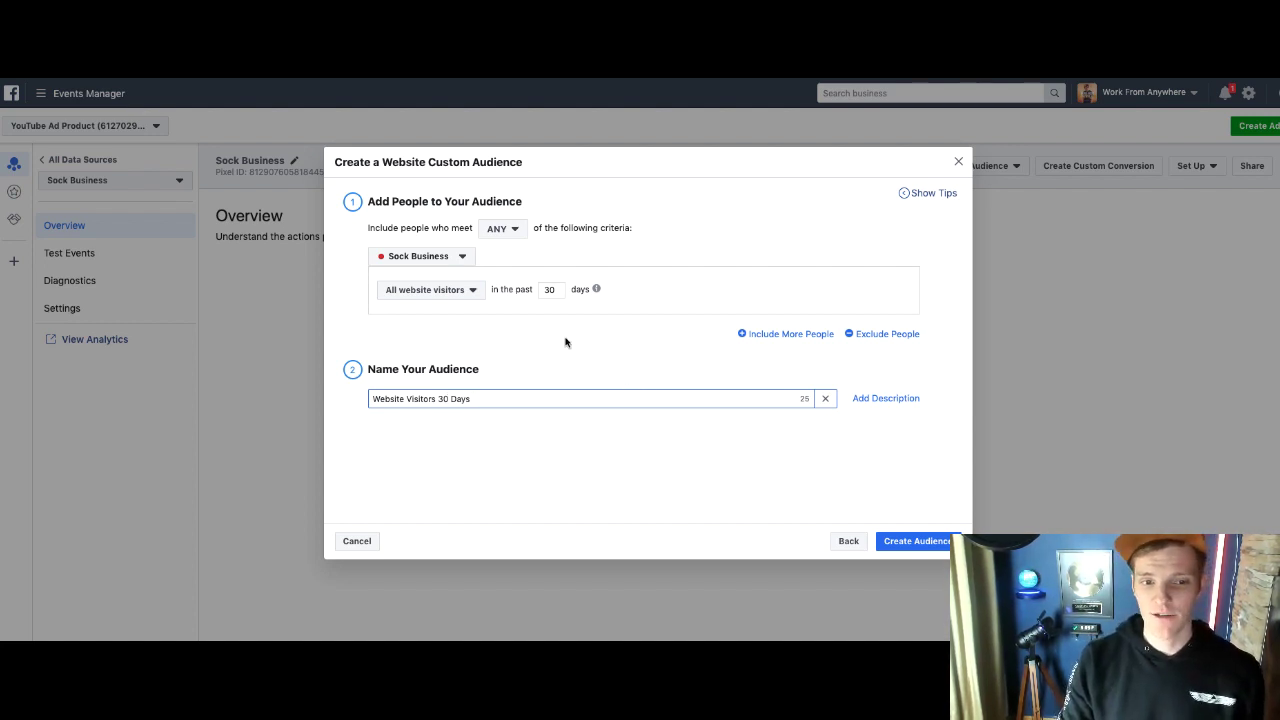
- Keep all website visitors as the criterion, rename the audience "Website Visitors 180 Days" and set its period to 180 days
{"action": "left_click", "coordinate": [443, 289]}
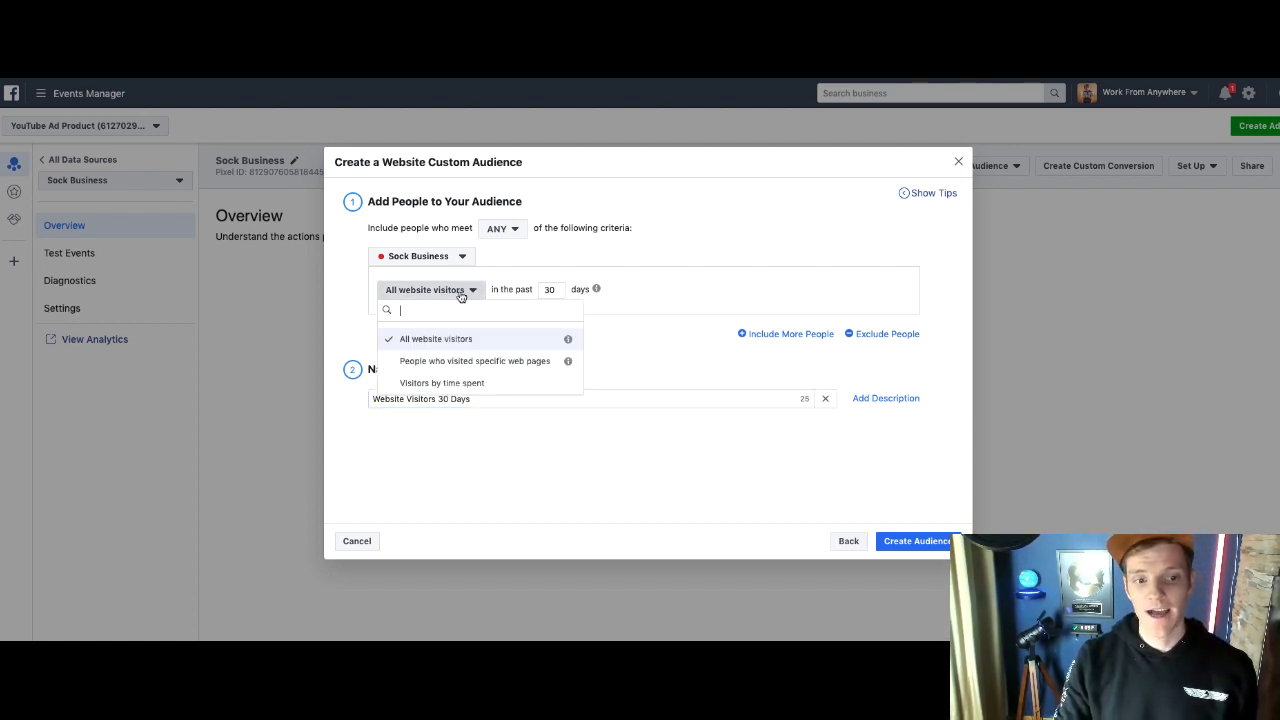
{"action": "left_click", "coordinate": [449, 337]}
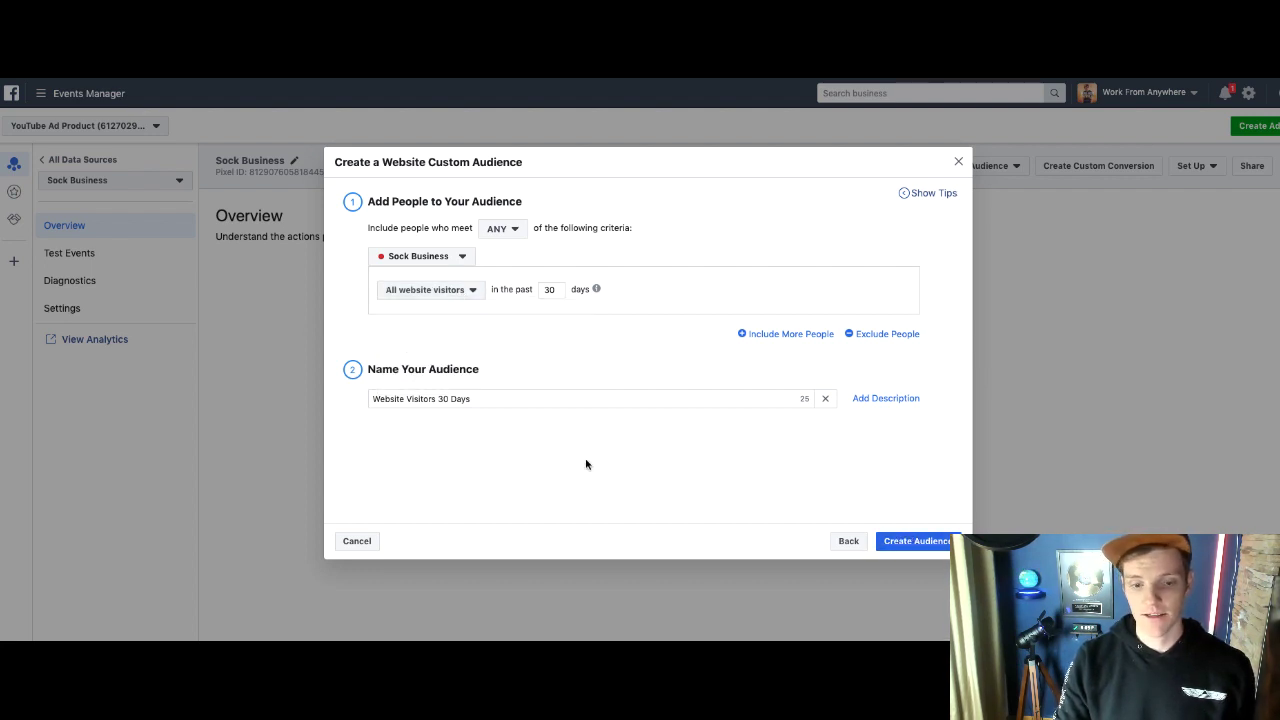
{"action": "left_click", "coordinate": [441, 398]}
{"action": "double_click", "coordinate": [441, 398]}
{"action": "type", "text": "180"}
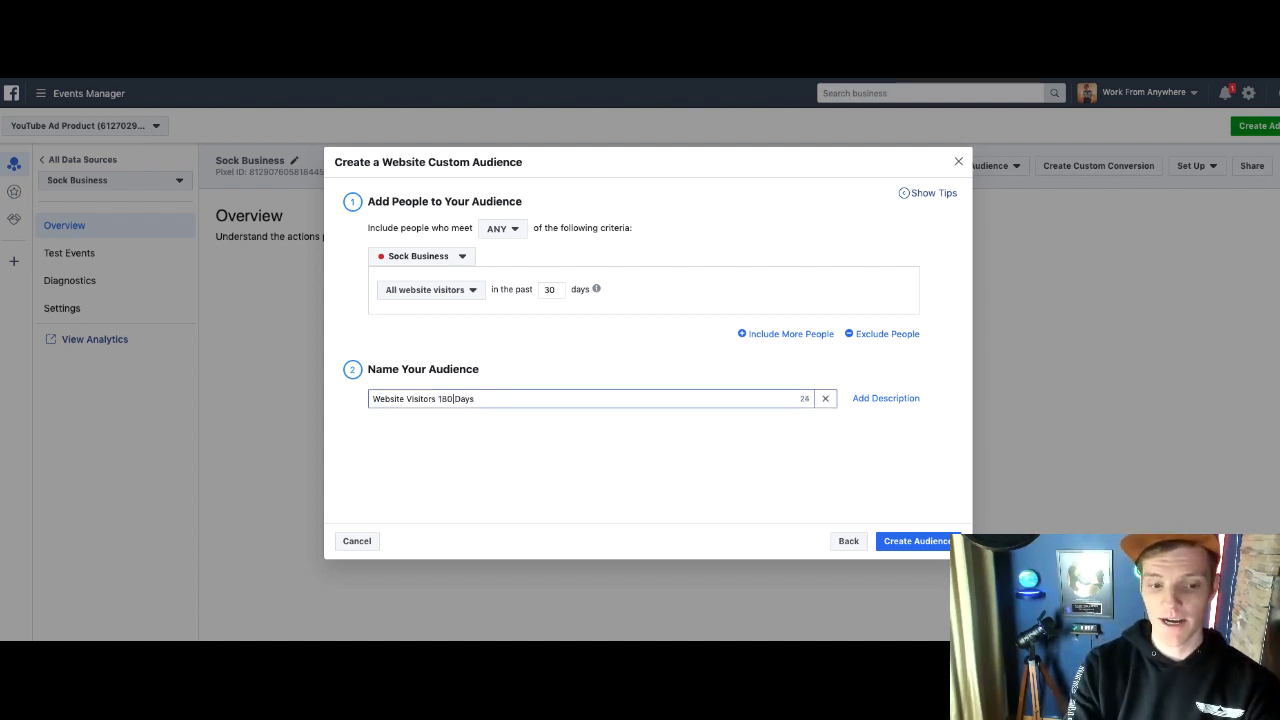
{"action": "left_click", "coordinate": [701, 556]}
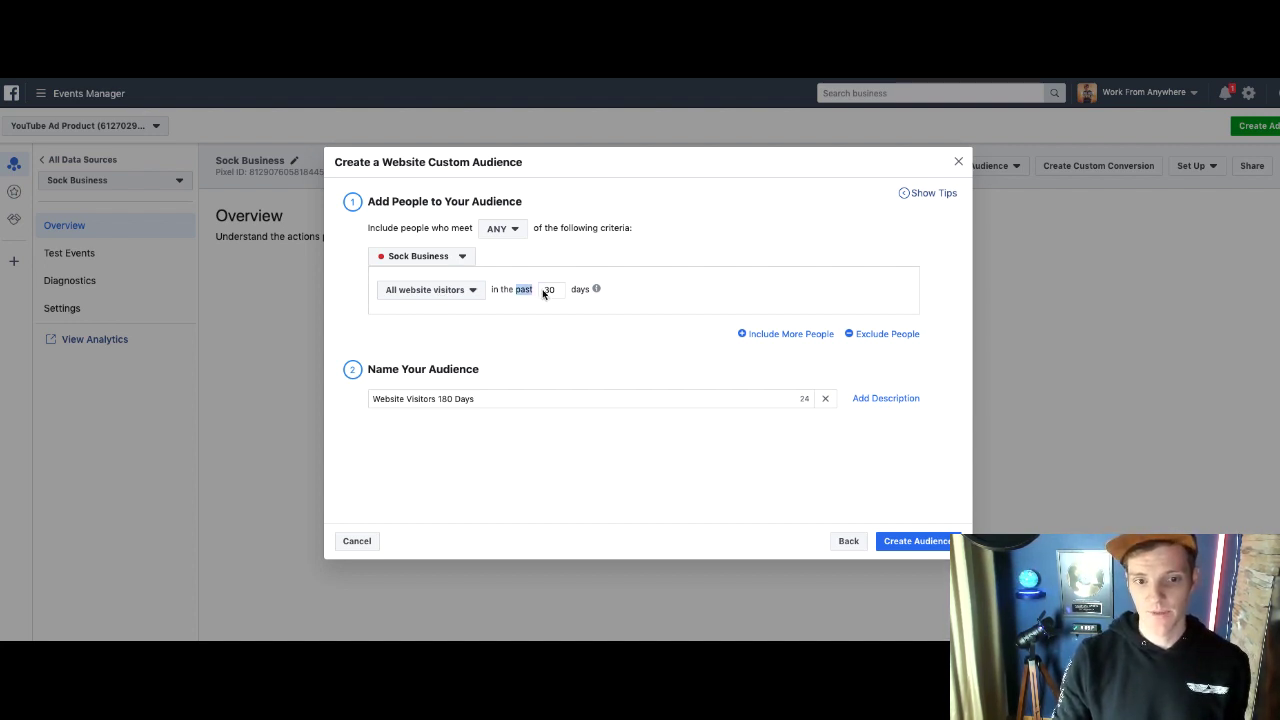
{"action": "double_click", "coordinate": [549, 290]}
{"action": "type", "text": "180"}
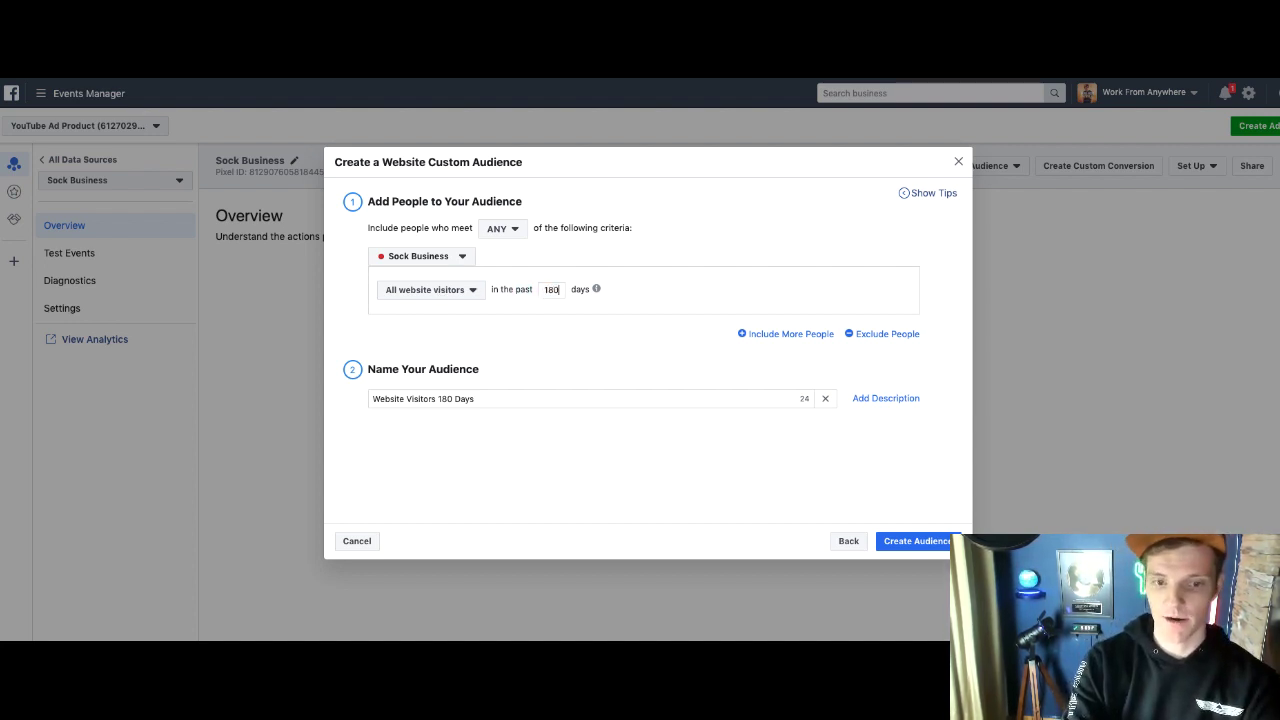
- Change the audience criterion to people who visited specific web pages and set its period to 5 days, after trying 30
{"action": "left_click", "coordinate": [440, 296]}
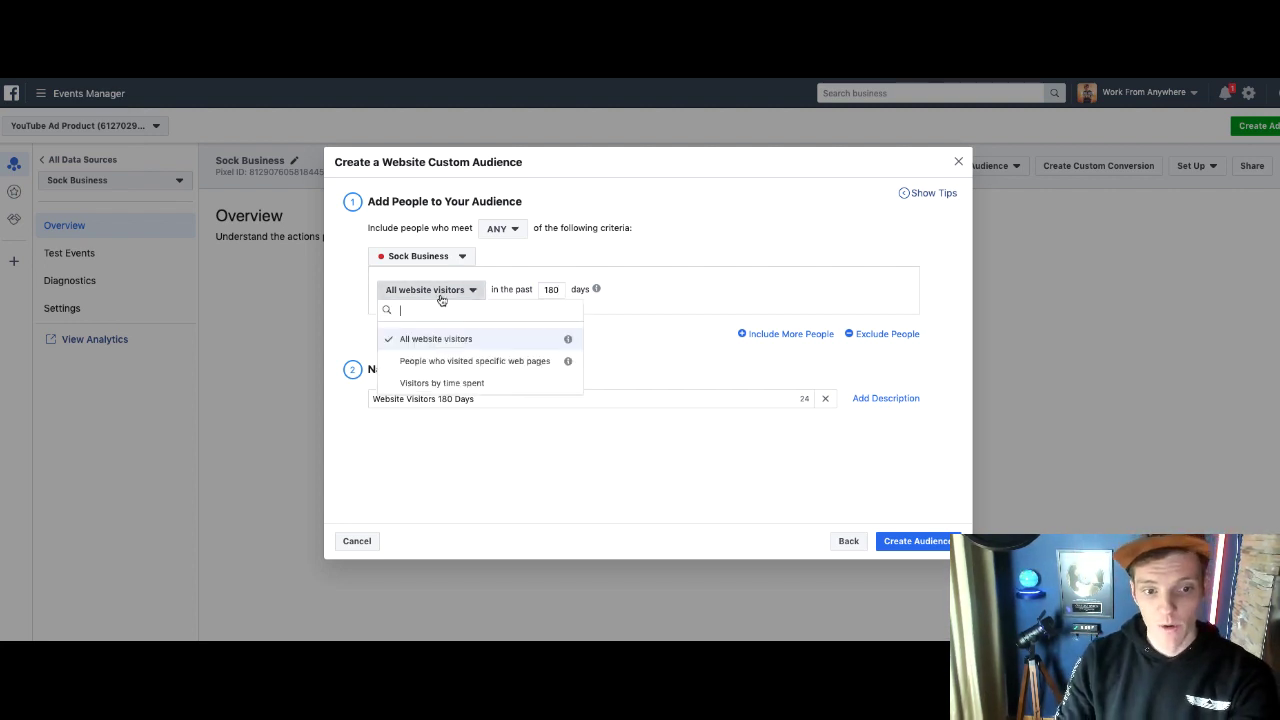
{"action": "left_click", "coordinate": [455, 364]}
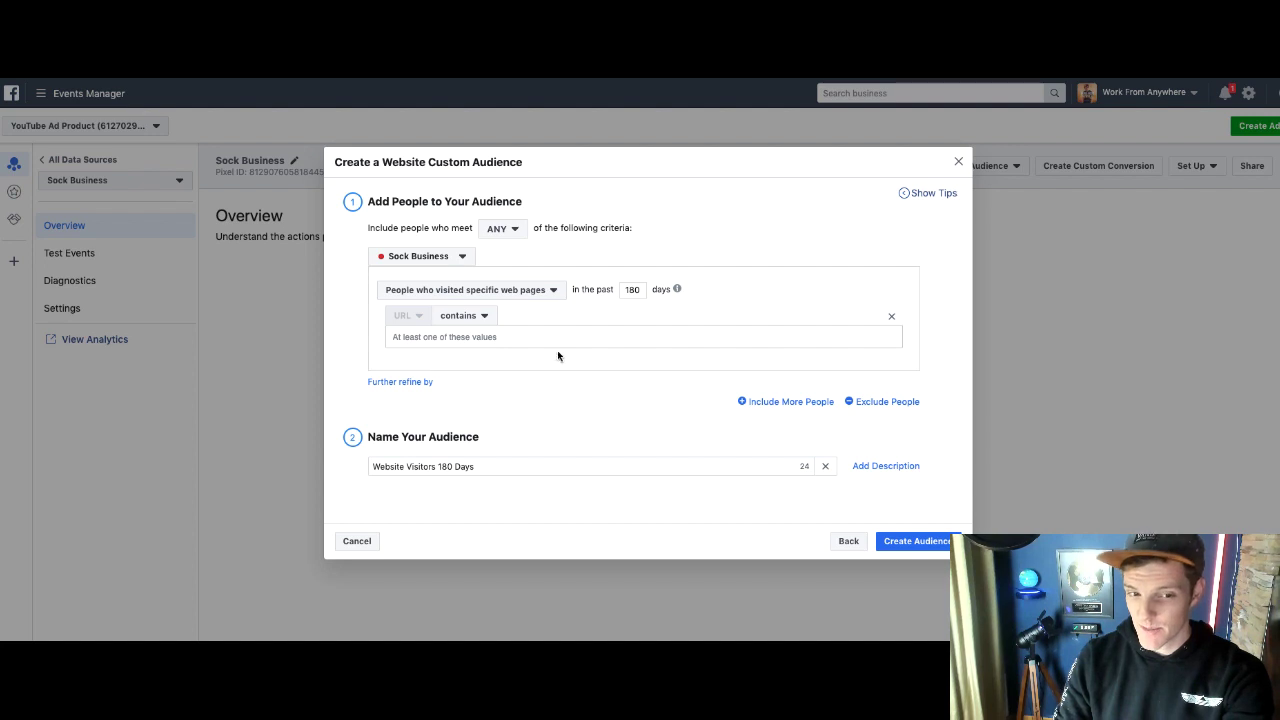
{"action": "double_click", "coordinate": [632, 289]}
{"action": "type", "text": "3"}
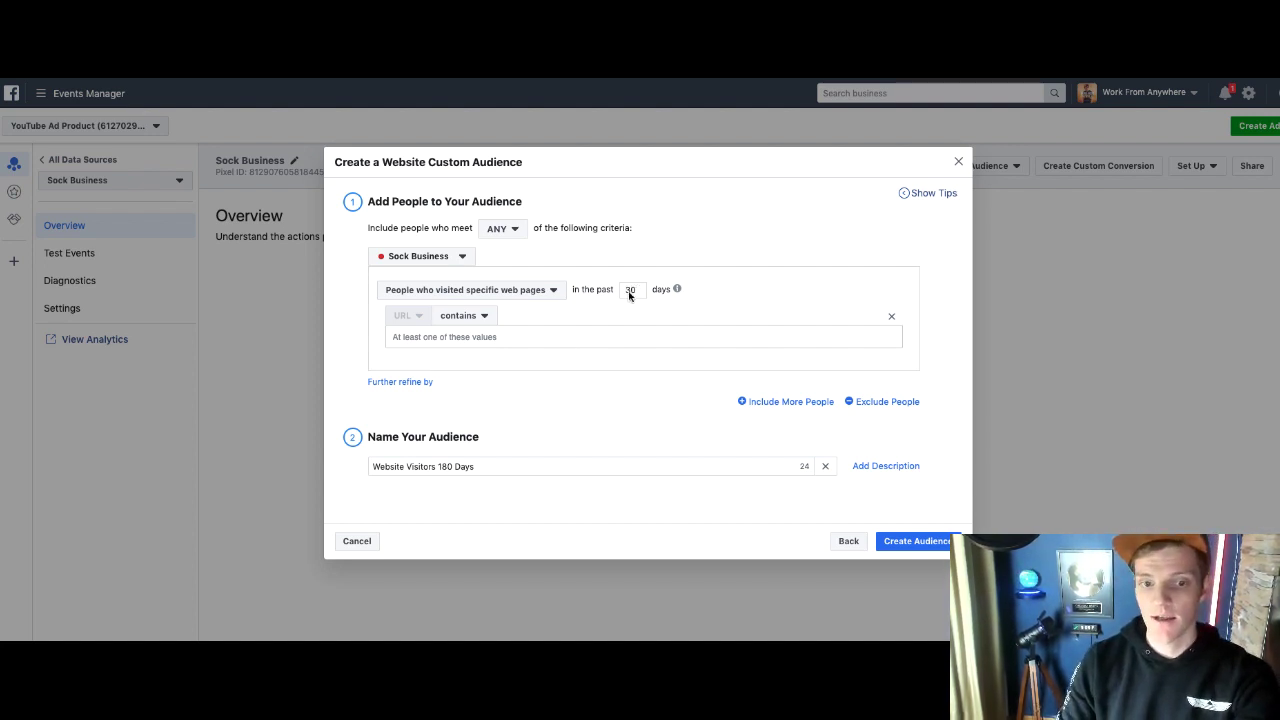
{"action": "type", "text": "0"}
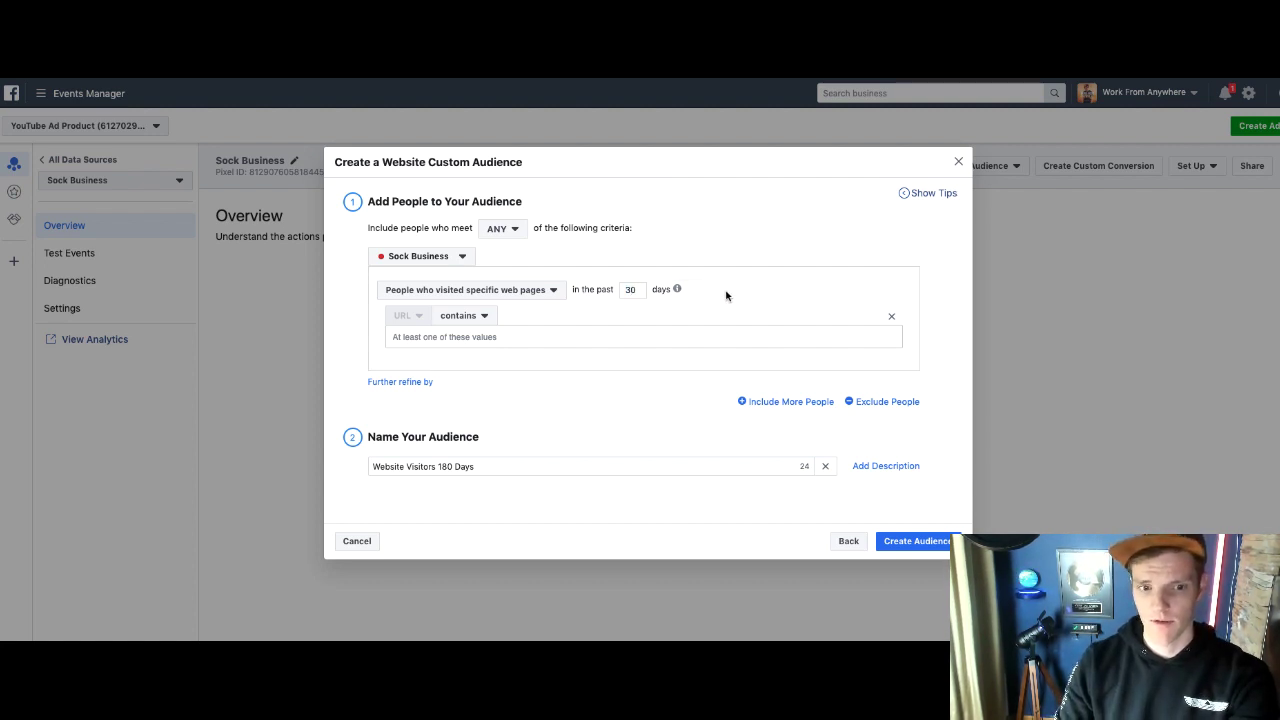
{"action": "double_click", "coordinate": [637, 287]}
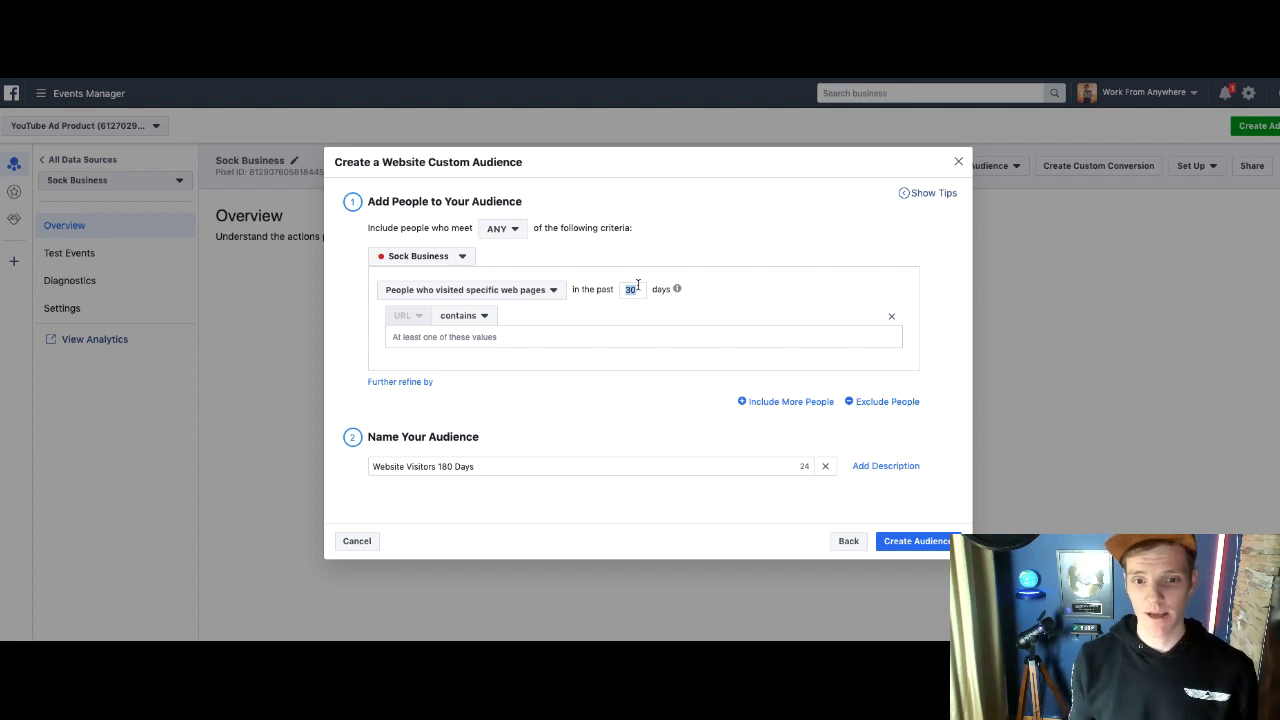
{"action": "type", "text": "5"}
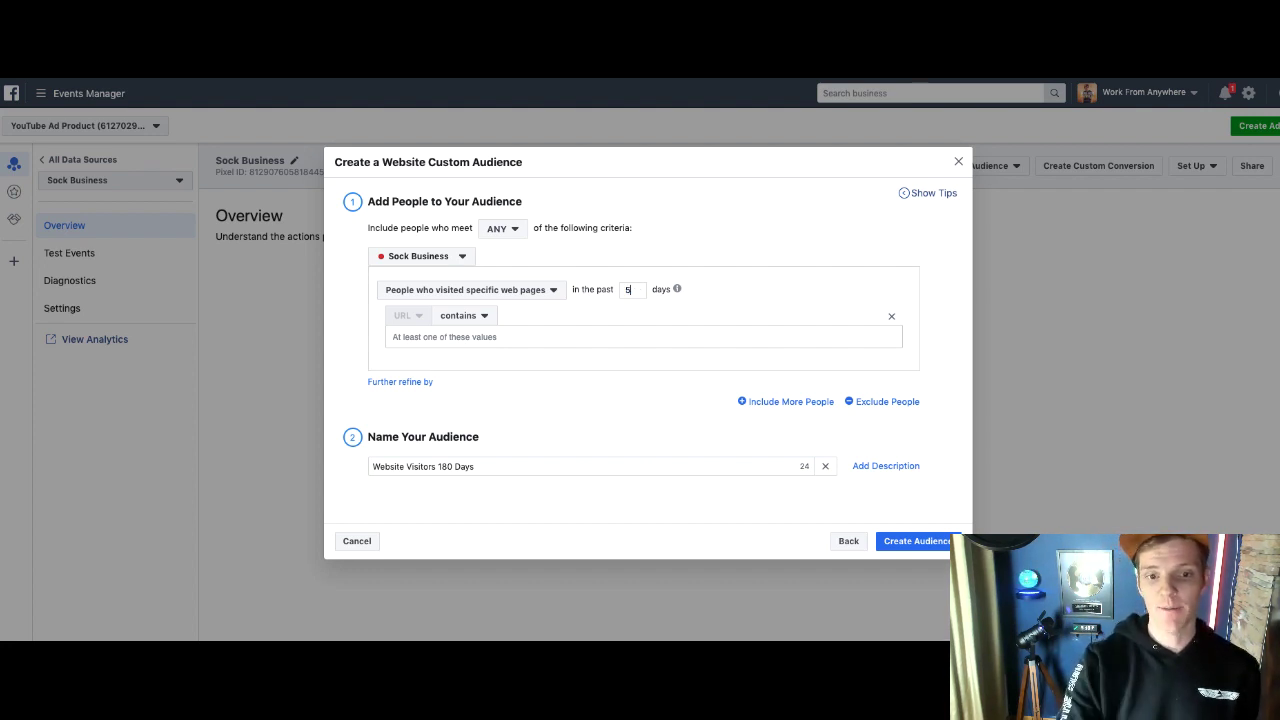
{"action": "left_click", "coordinate": [539, 288]}
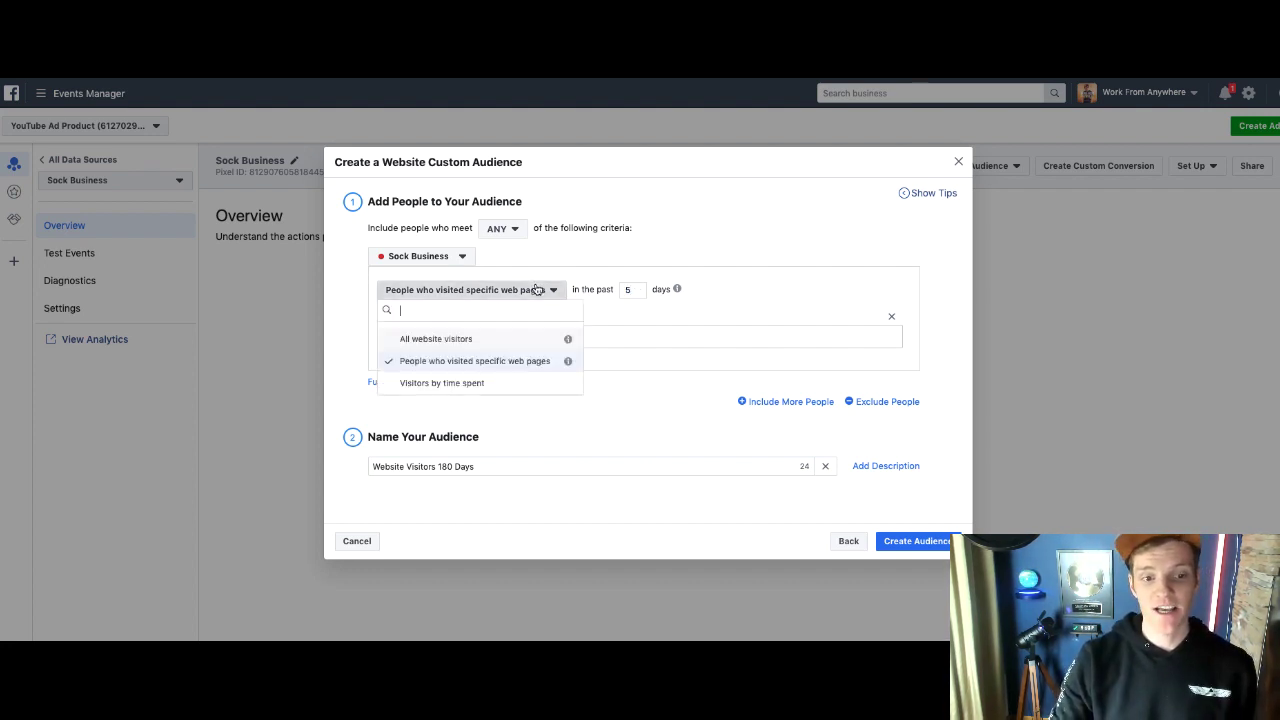
{"action": "left_click", "coordinate": [537, 289]}
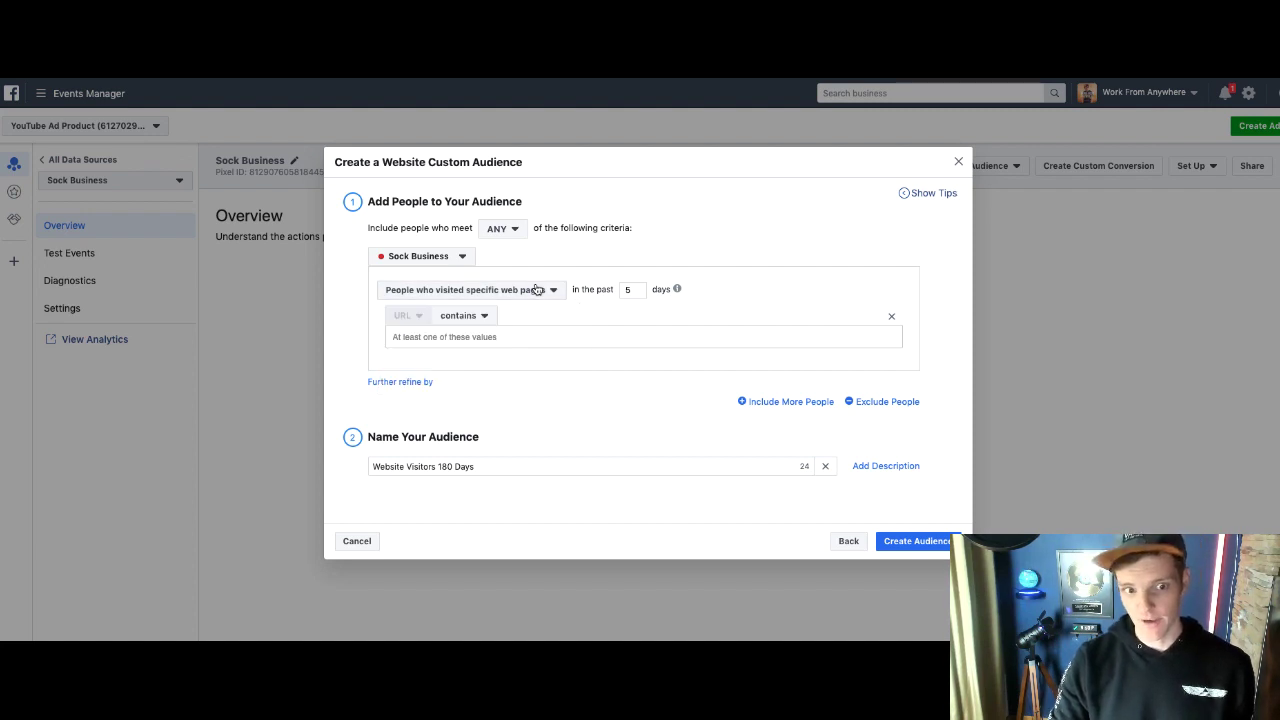
- Require the visited URL to contain thebestsocks.com/thankyou, then create the custom audience and close its dialog
{"action": "left_click", "coordinate": [526, 341]}
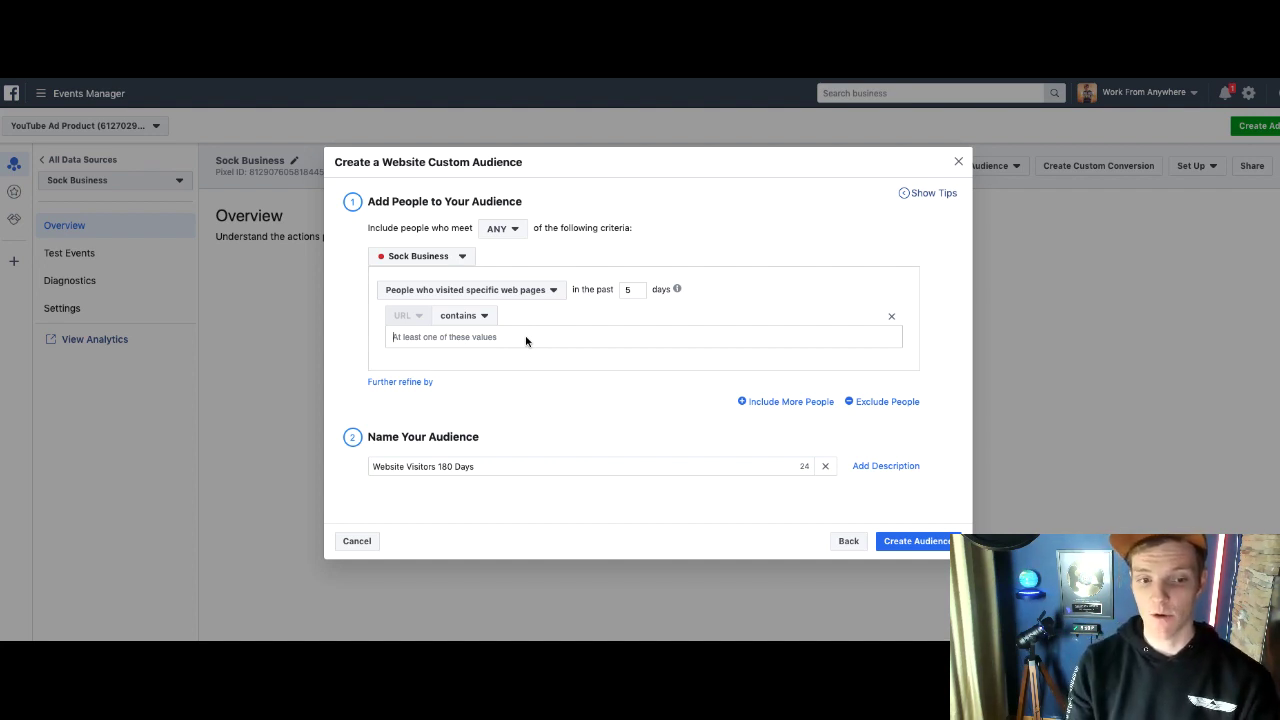
{"action": "left_click", "coordinate": [521, 290]}
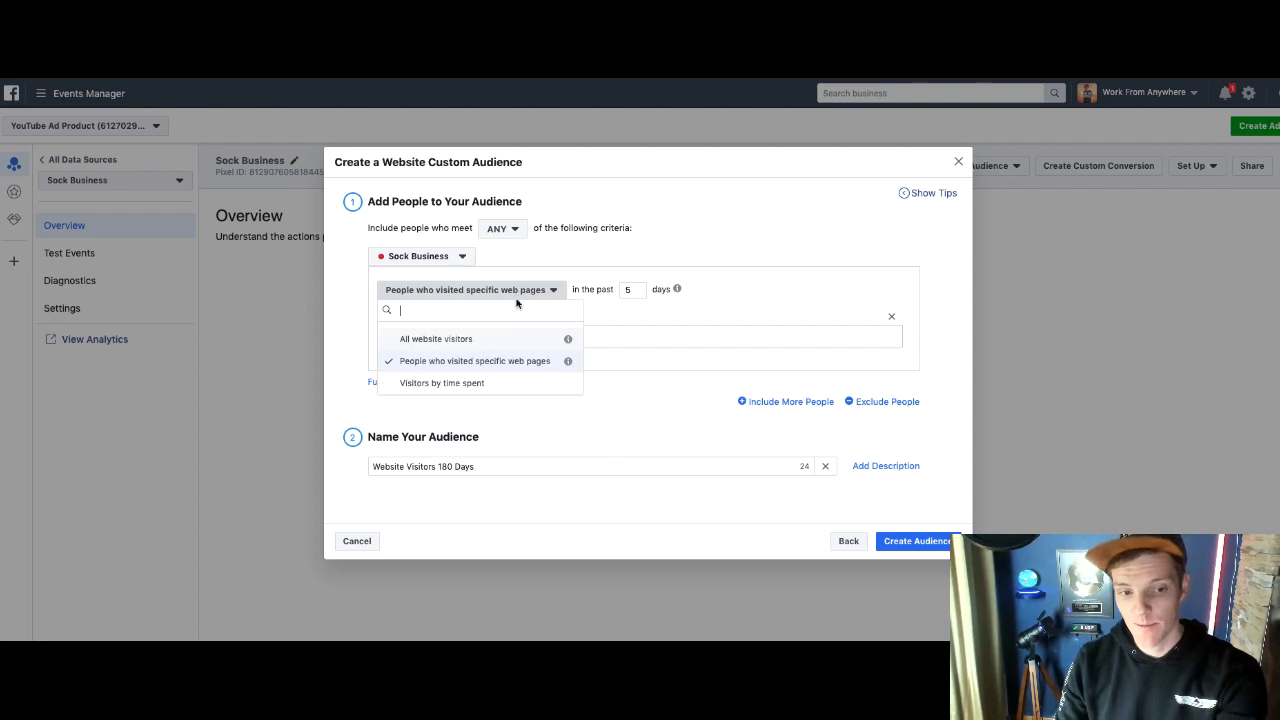
{"action": "left_click", "coordinate": [490, 370]}
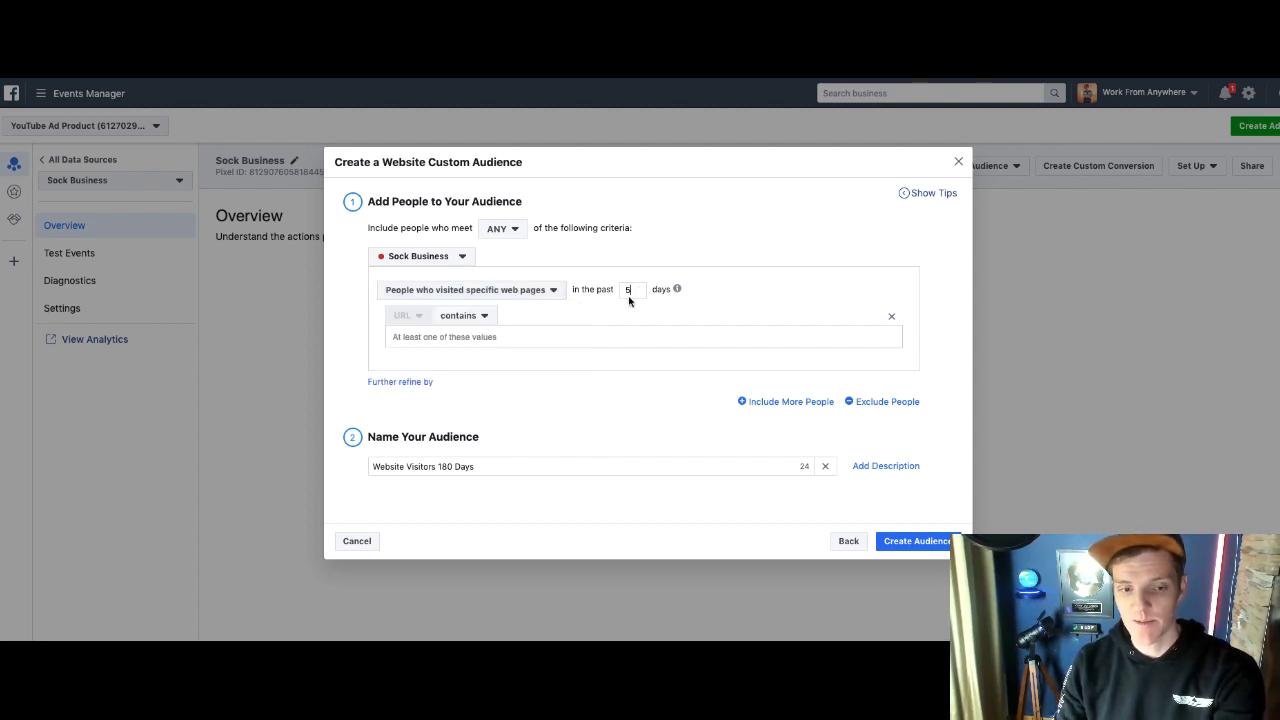
{"action": "type", "text": "theb"}
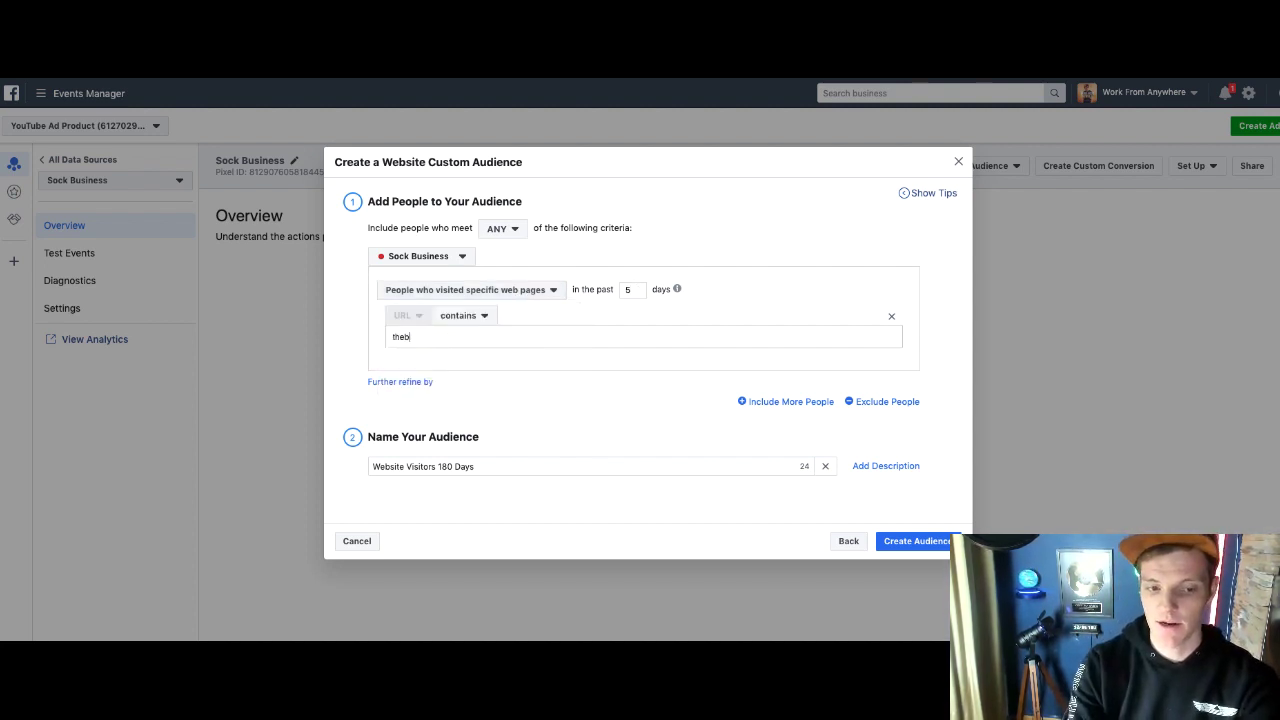
{"action": "type", "text": "estsocks.com/"}
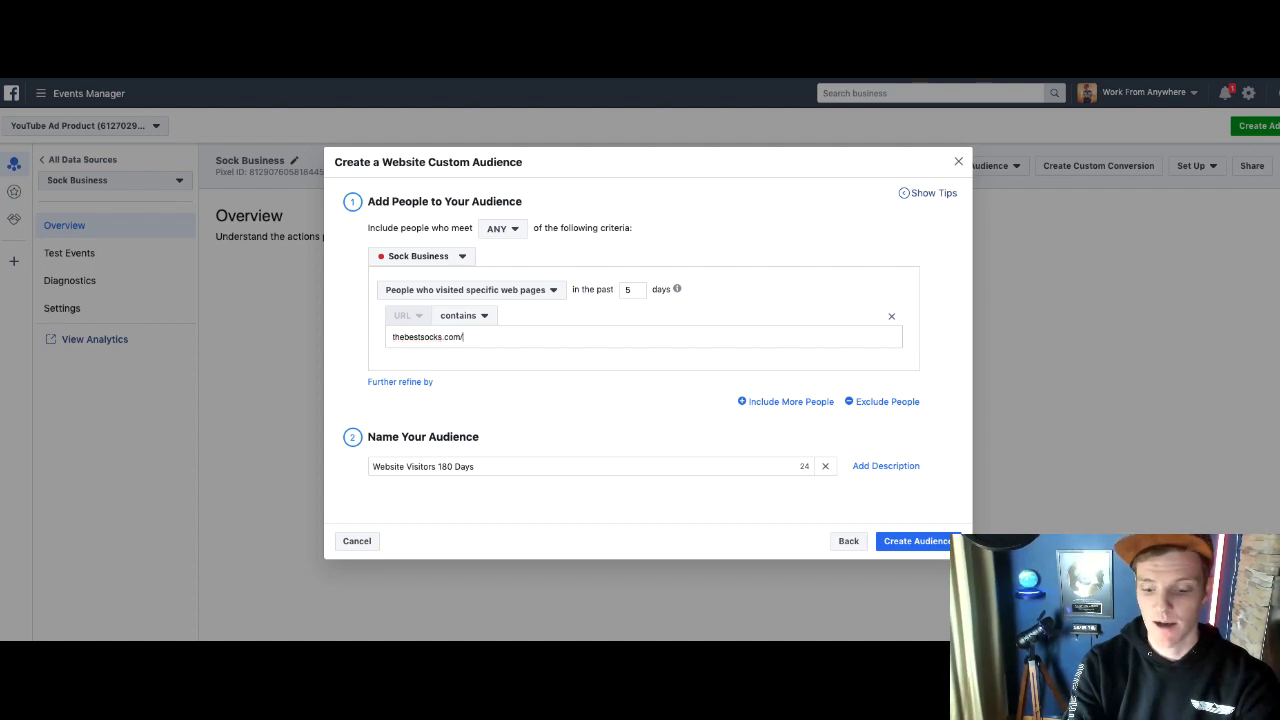
{"action": "type", "text": "thankyou"}
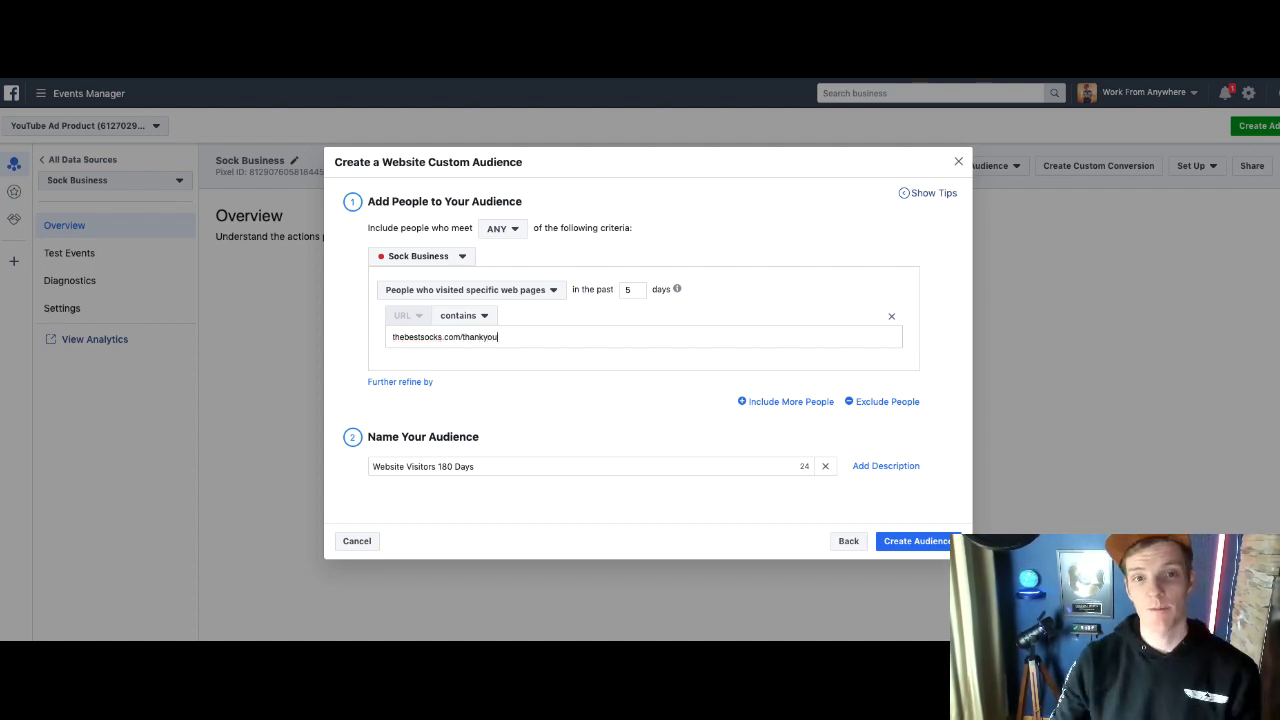
{"action": "left_click", "coordinate": [537, 357]}
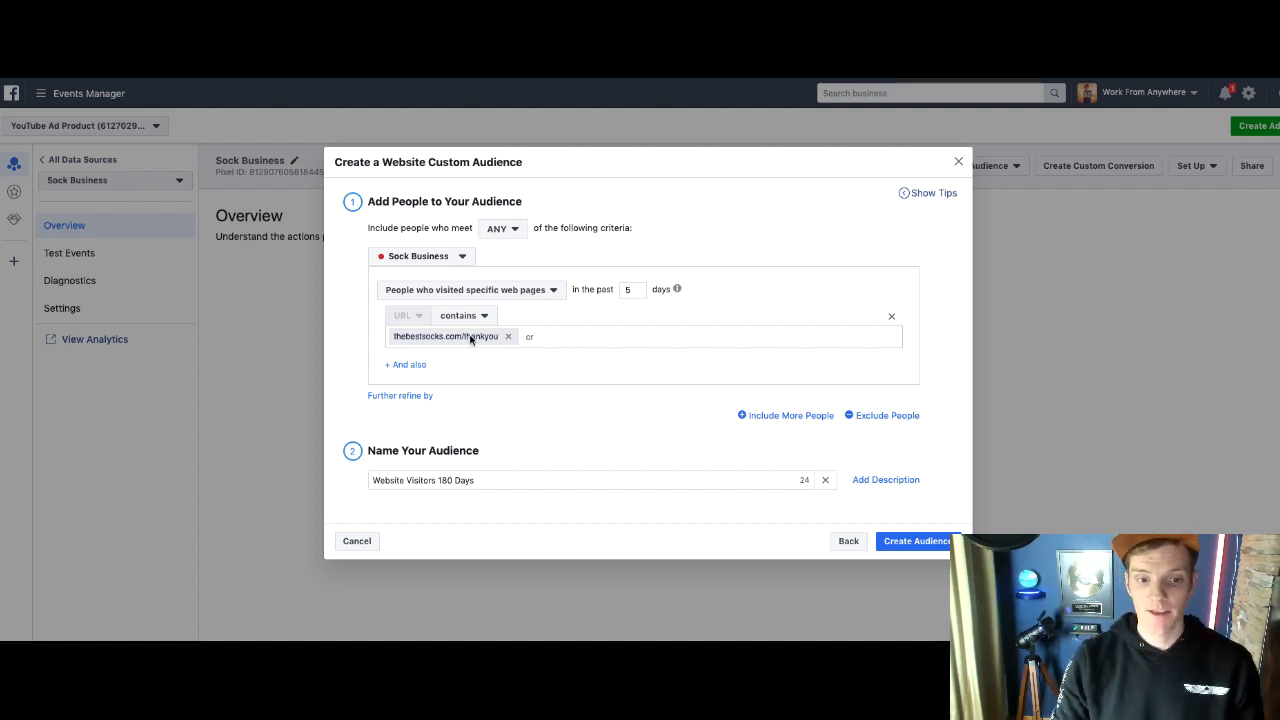
{"action": "left_click", "coordinate": [916, 541]}
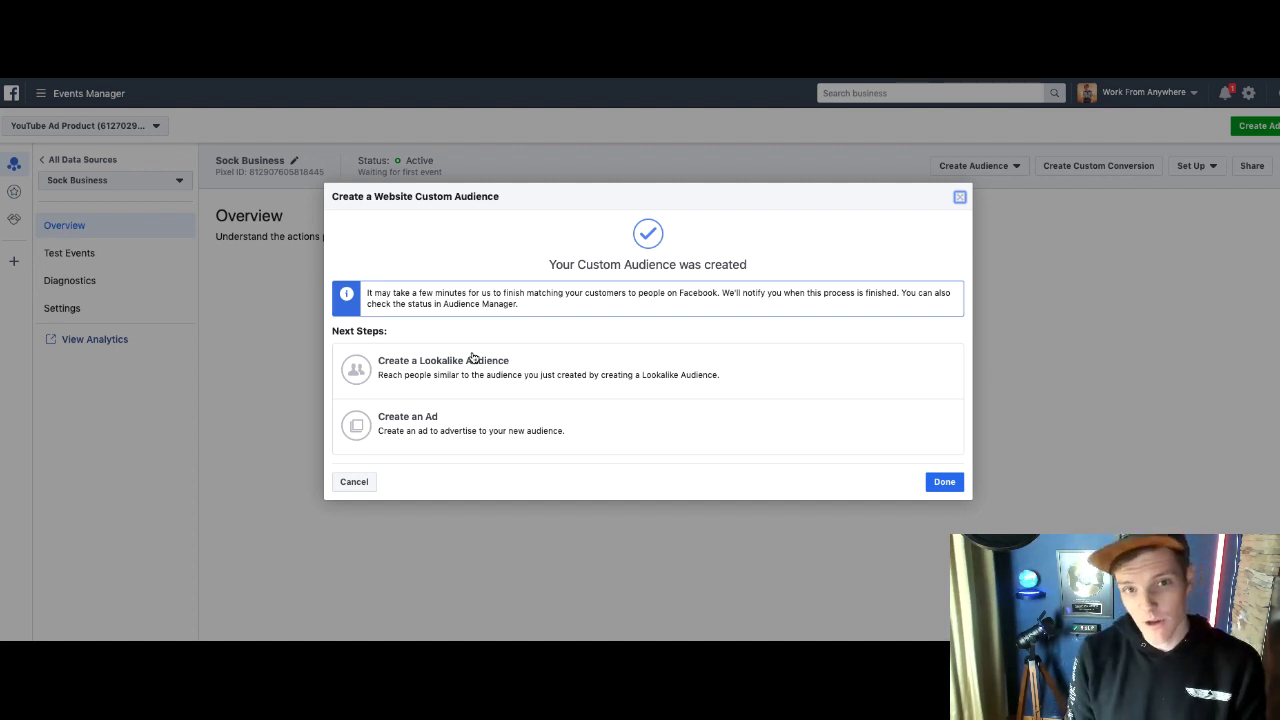
{"action": "left_click", "coordinate": [959, 198]}
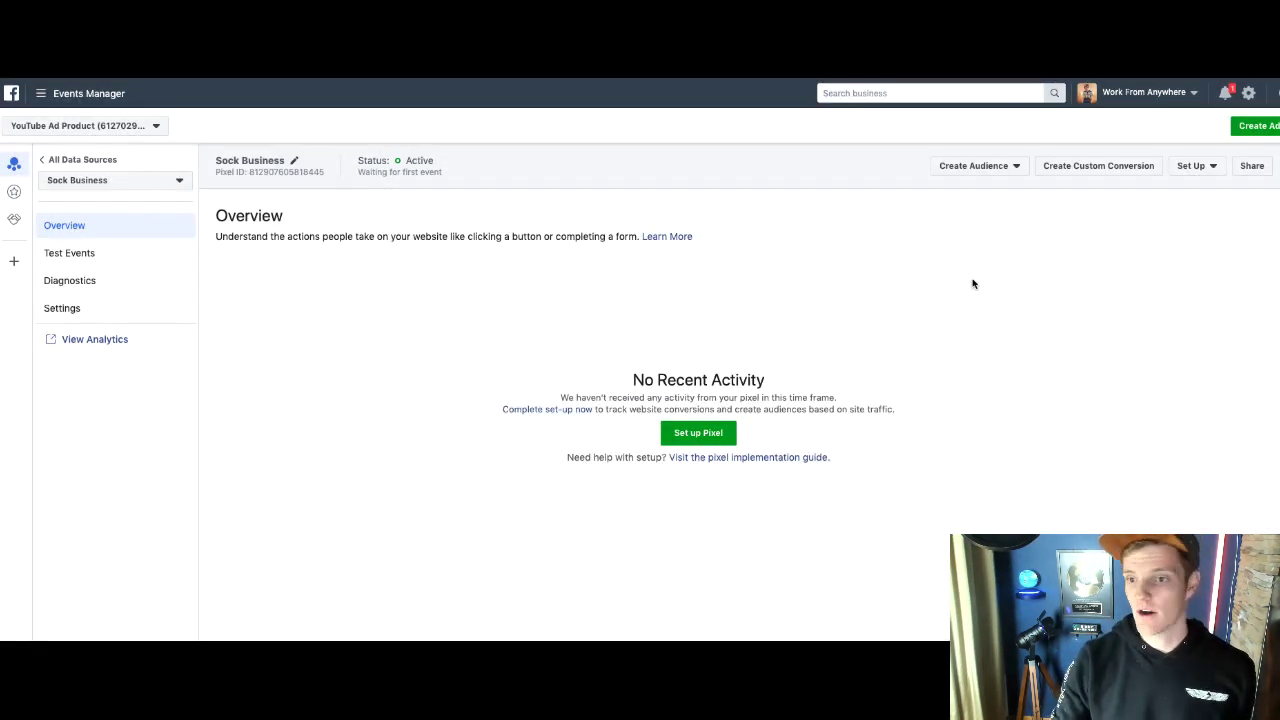
- Start another Sock Business website custom audience of people who visited specific web pages in the past 180 days
{"action": "left_click", "coordinate": [990, 168]}
{"action": "left_click", "coordinate": [986, 185]}
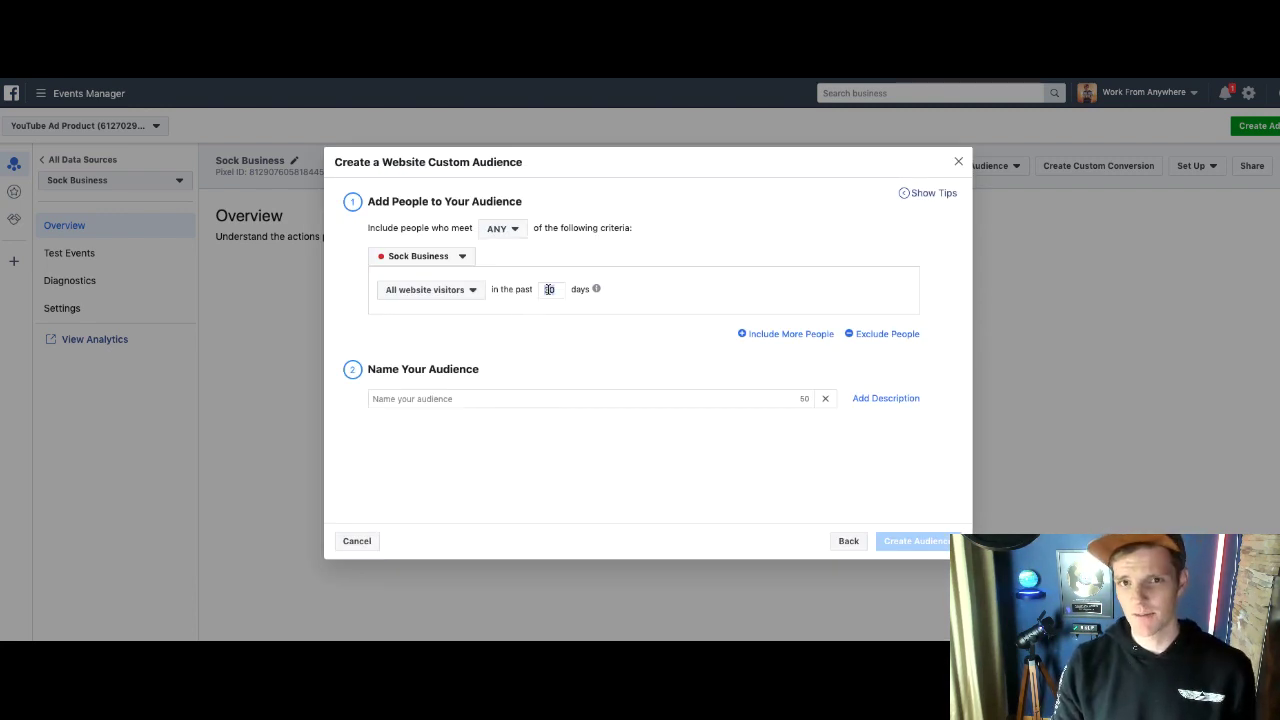
{"action": "double_click", "coordinate": [549, 289]}
{"action": "key", "text": "BackSpace"}
{"action": "type", "text": "365"}
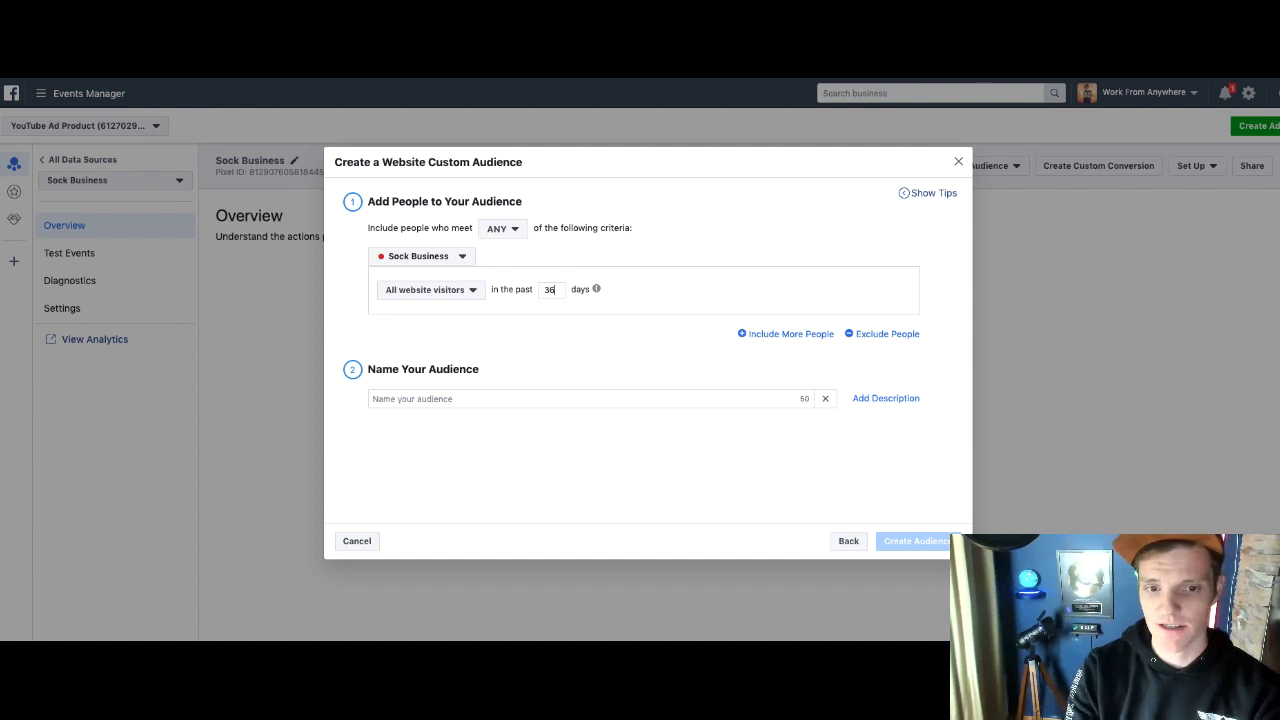
{"action": "double_click", "coordinate": [550, 289]}
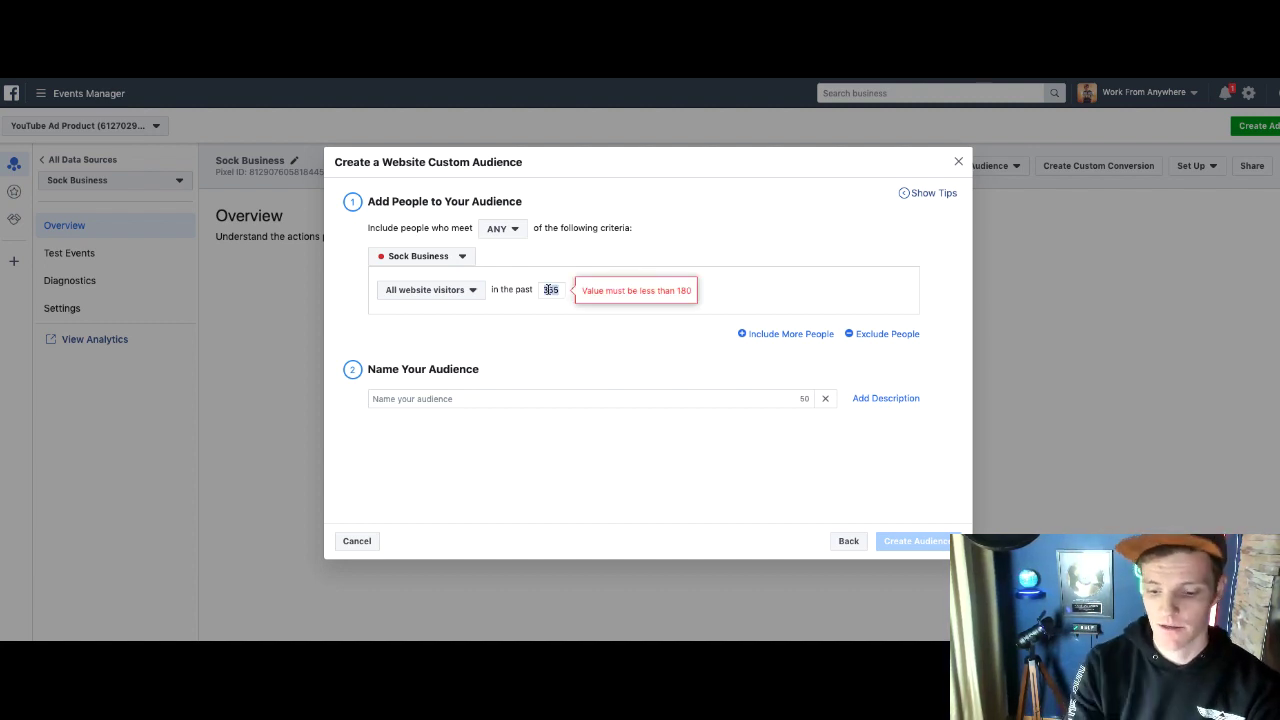
{"action": "type", "text": "180"}
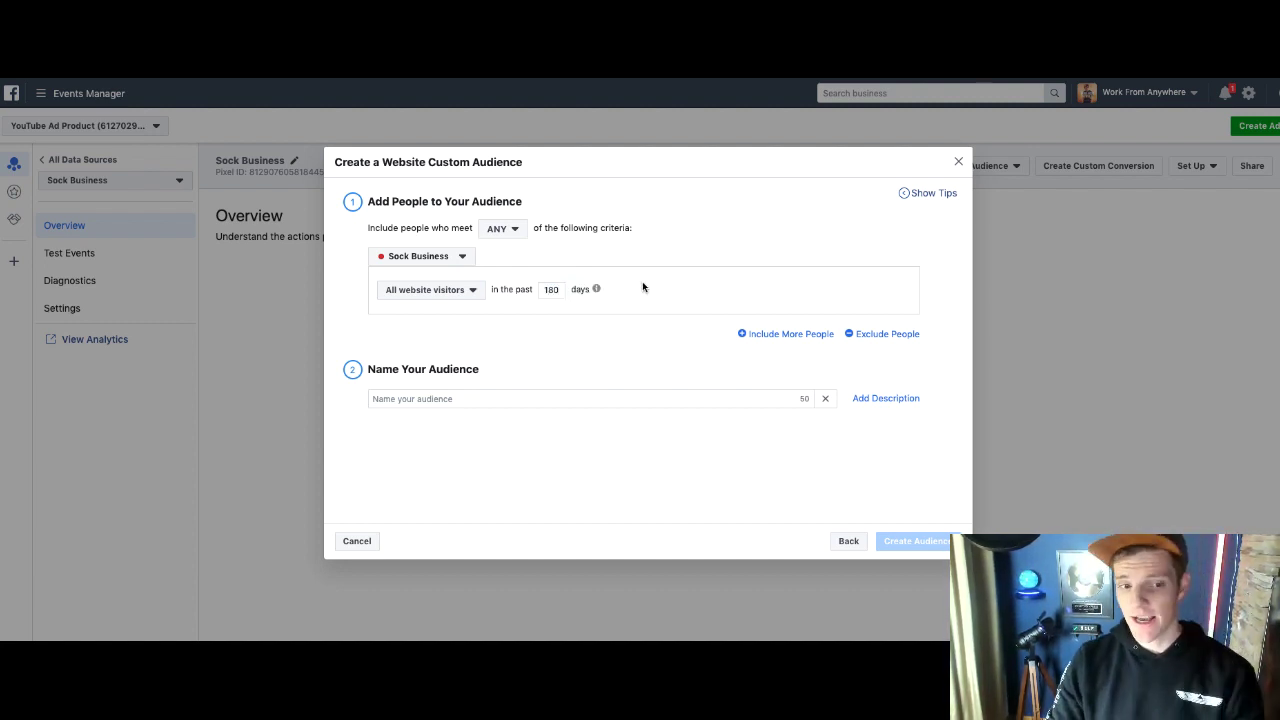
{"action": "left_click", "coordinate": [460, 290]}
{"action": "left_click", "coordinate": [451, 356]}
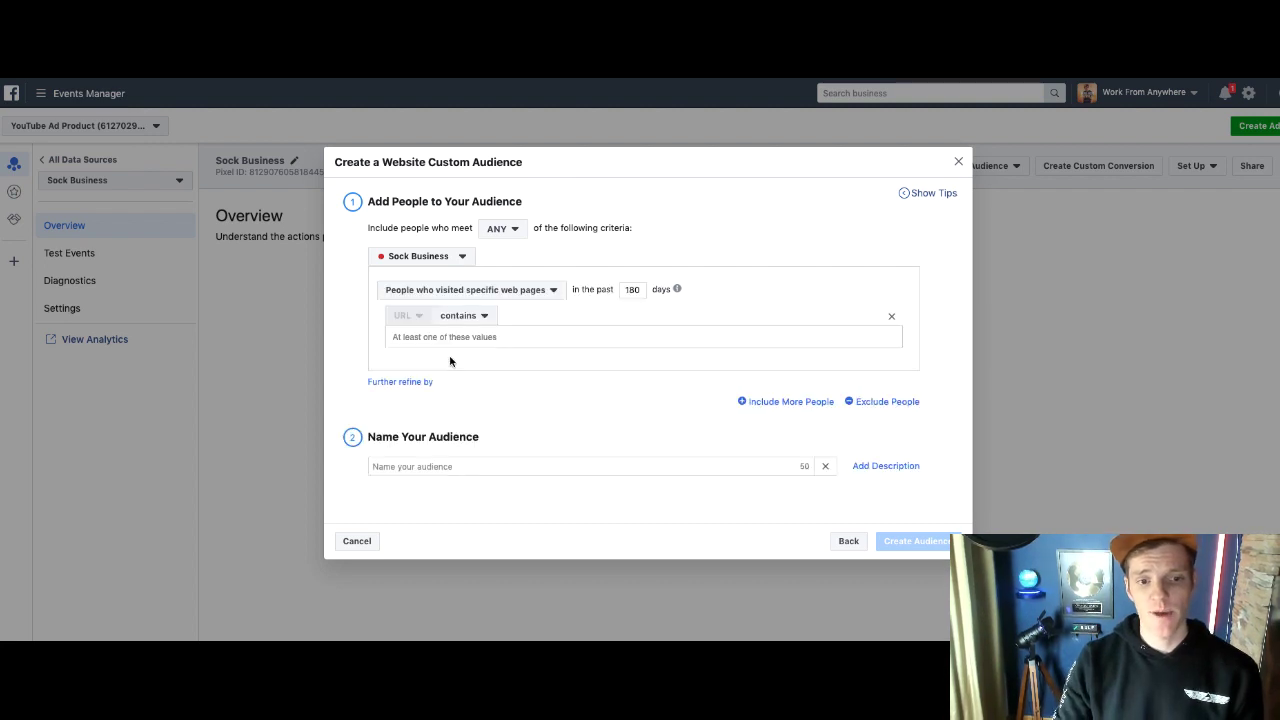
- Require the visited web page URL to contain thebestsocks.com/thankyou for the 180-day audience
{"action": "left_click", "coordinate": [498, 337]}
{"action": "type", "text": "thebest"}
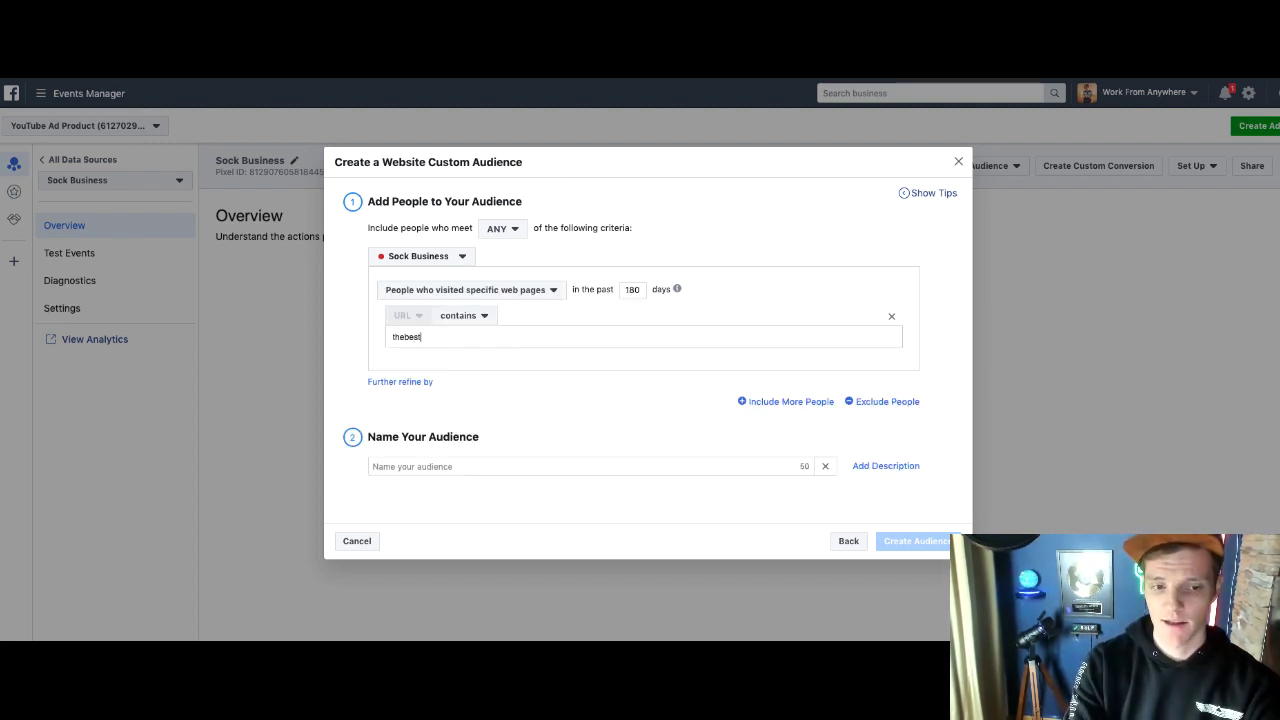
{"action": "type", "text": "socks.com/thank"}
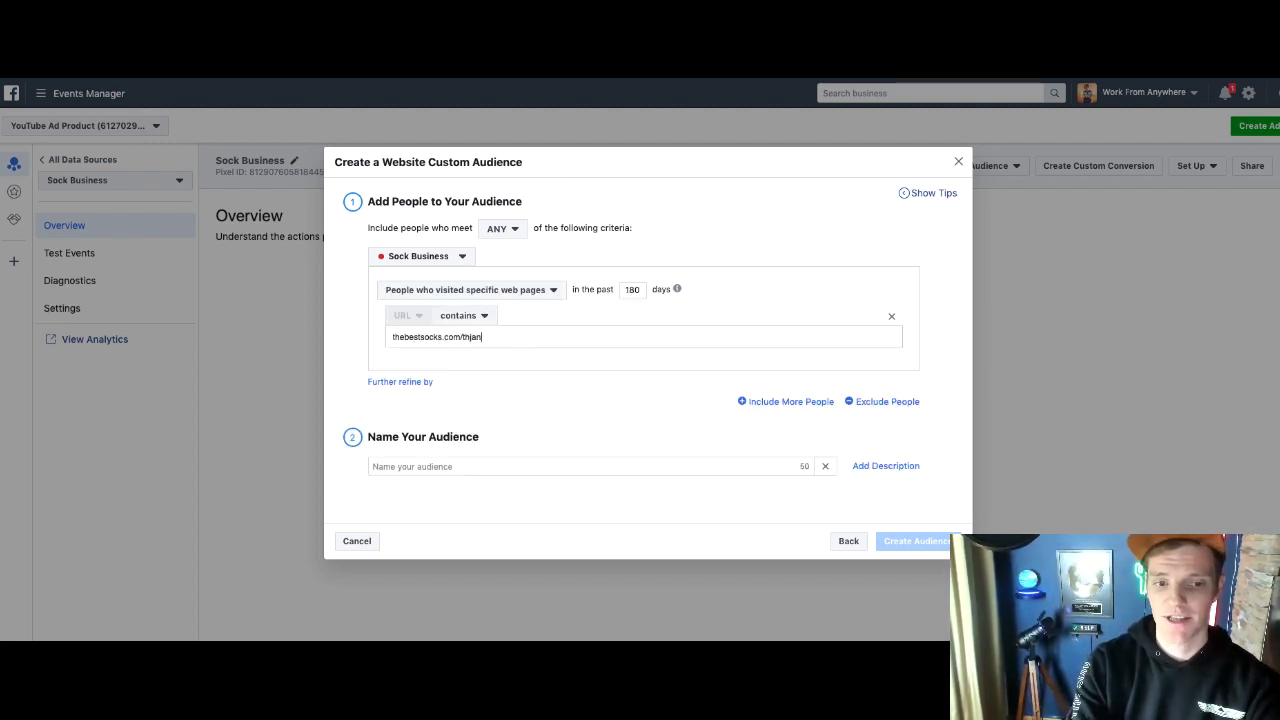
{"action": "type", "text": "you"}
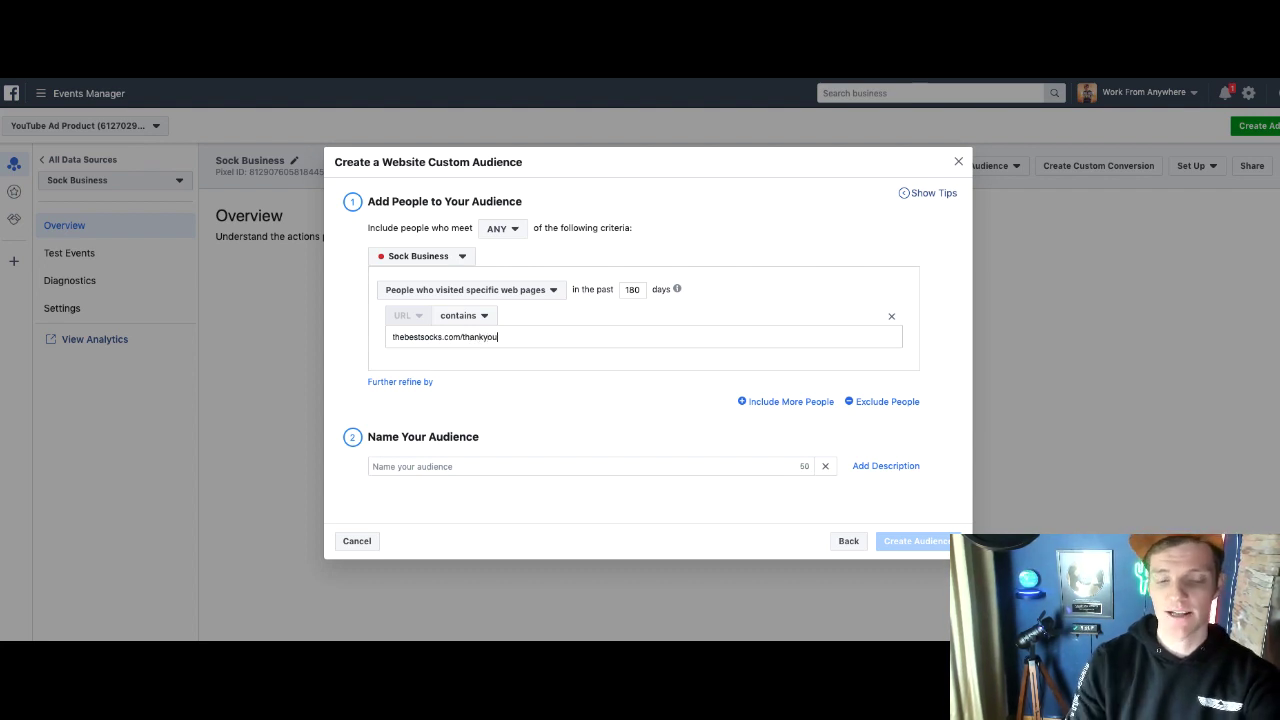
{"action": "key", "text": "Return"}
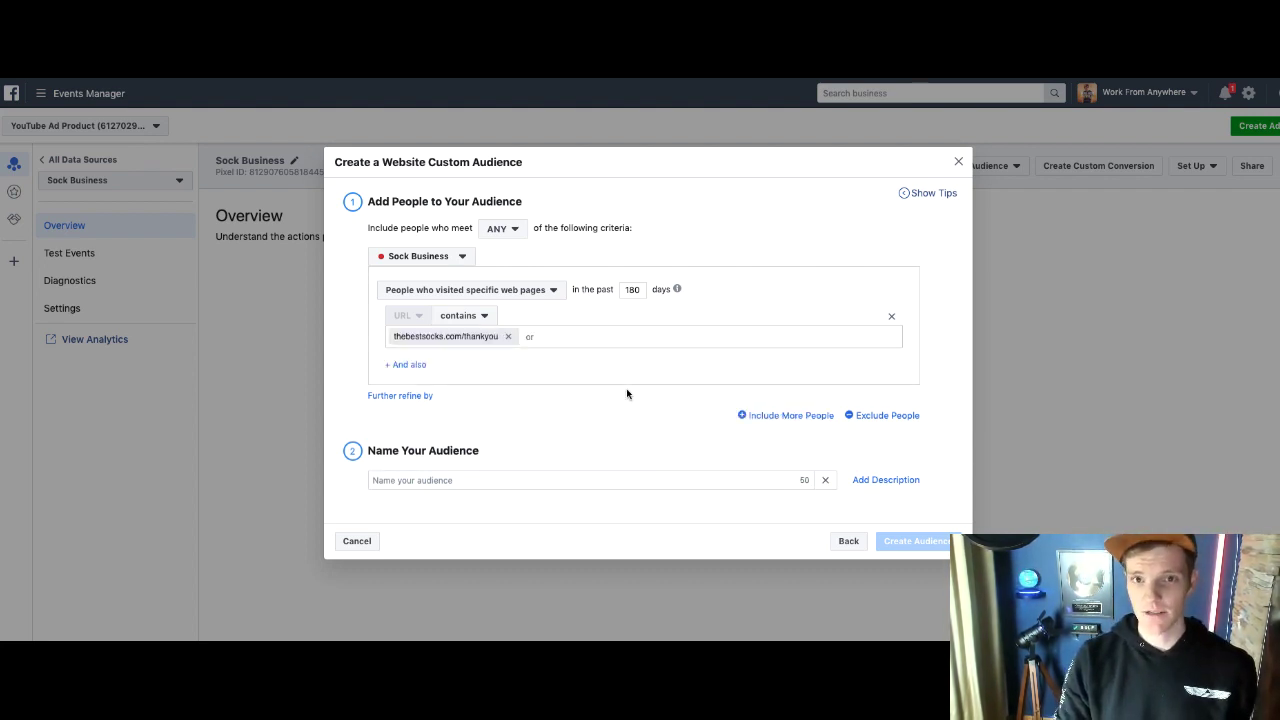
- Name the audience "Purchasers 180 days", create it and close the custom audience dialog
{"action": "left_click", "coordinate": [518, 480]}
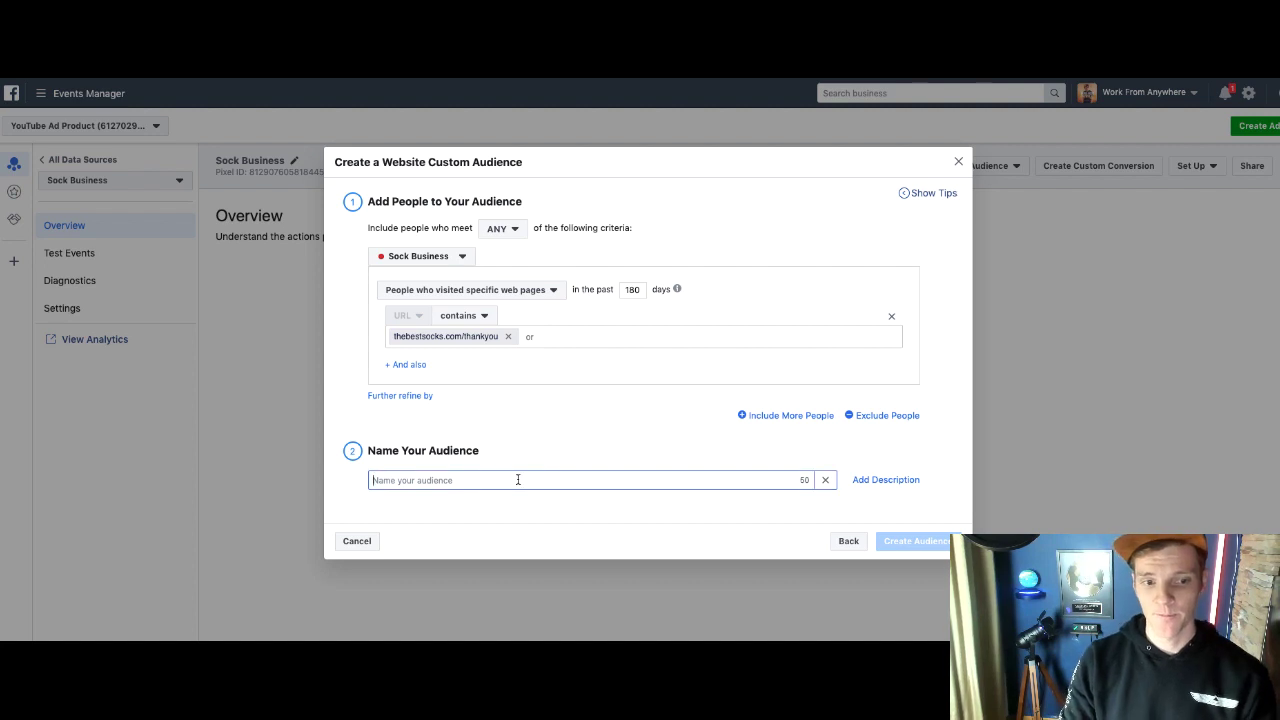
{"action": "type", "text": "Purchaser"}
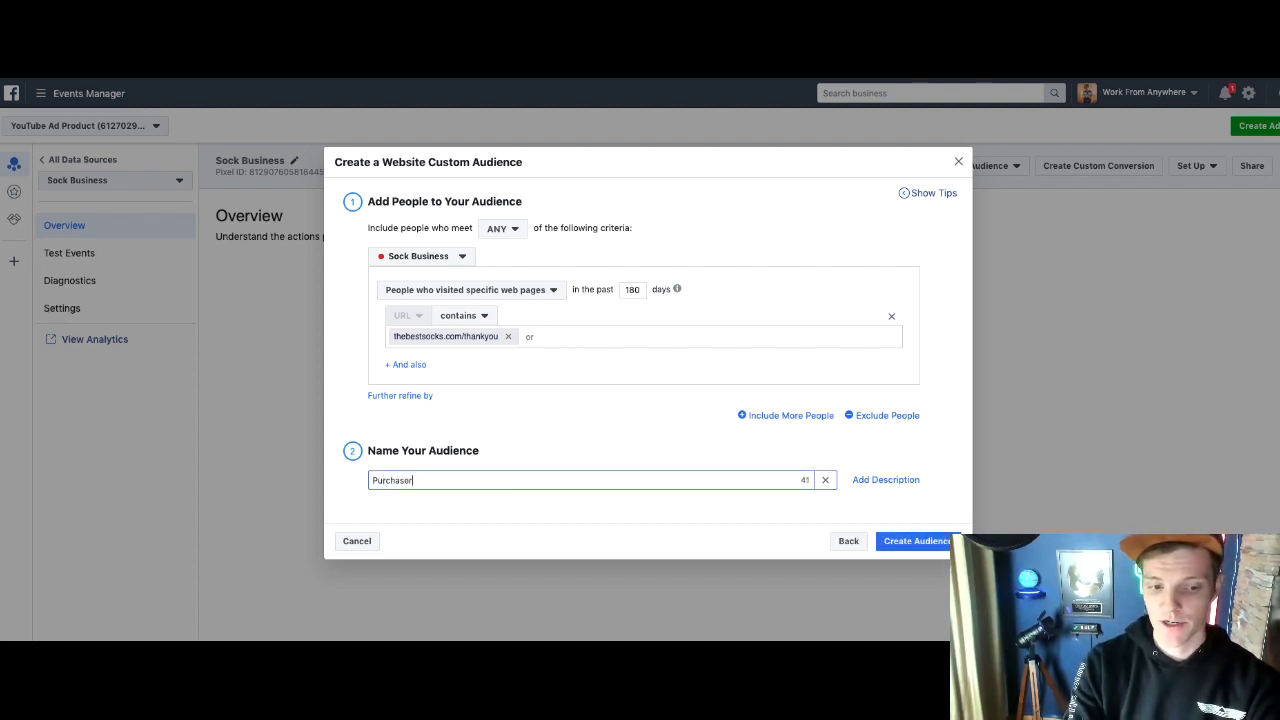
{"action": "type", "text": "s 180 days"}
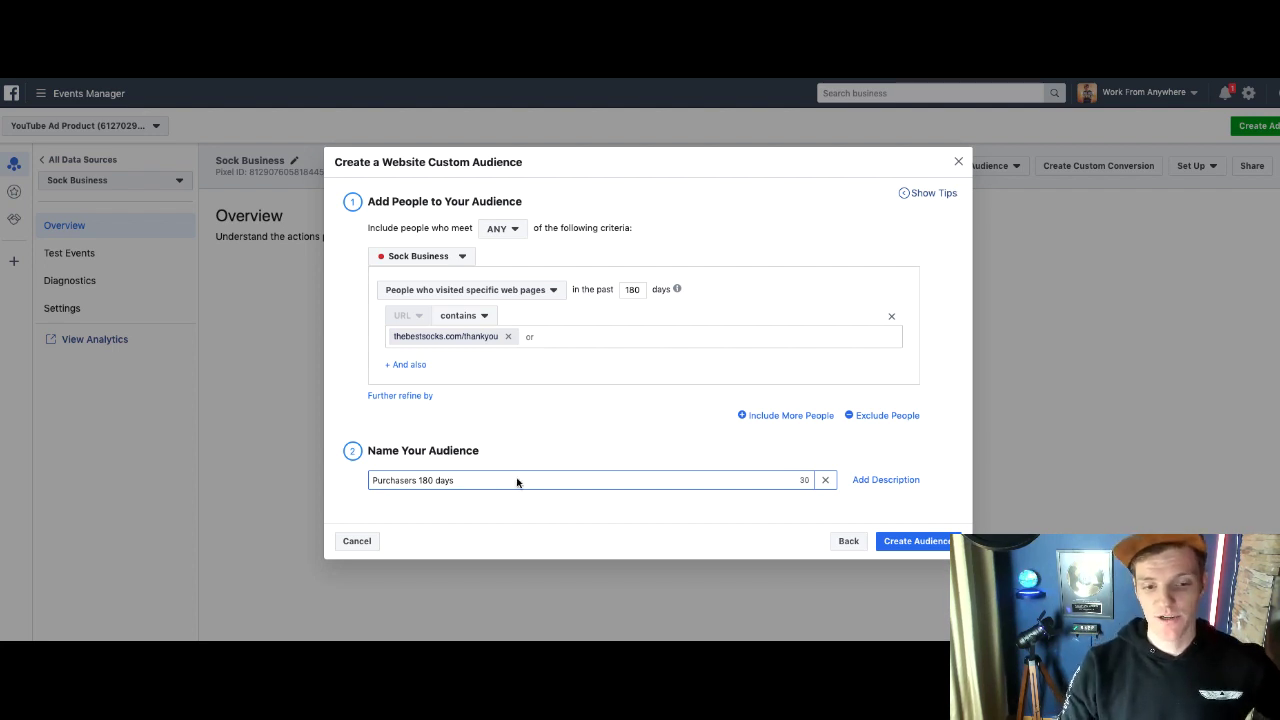
{"action": "left_click", "coordinate": [916, 540]}
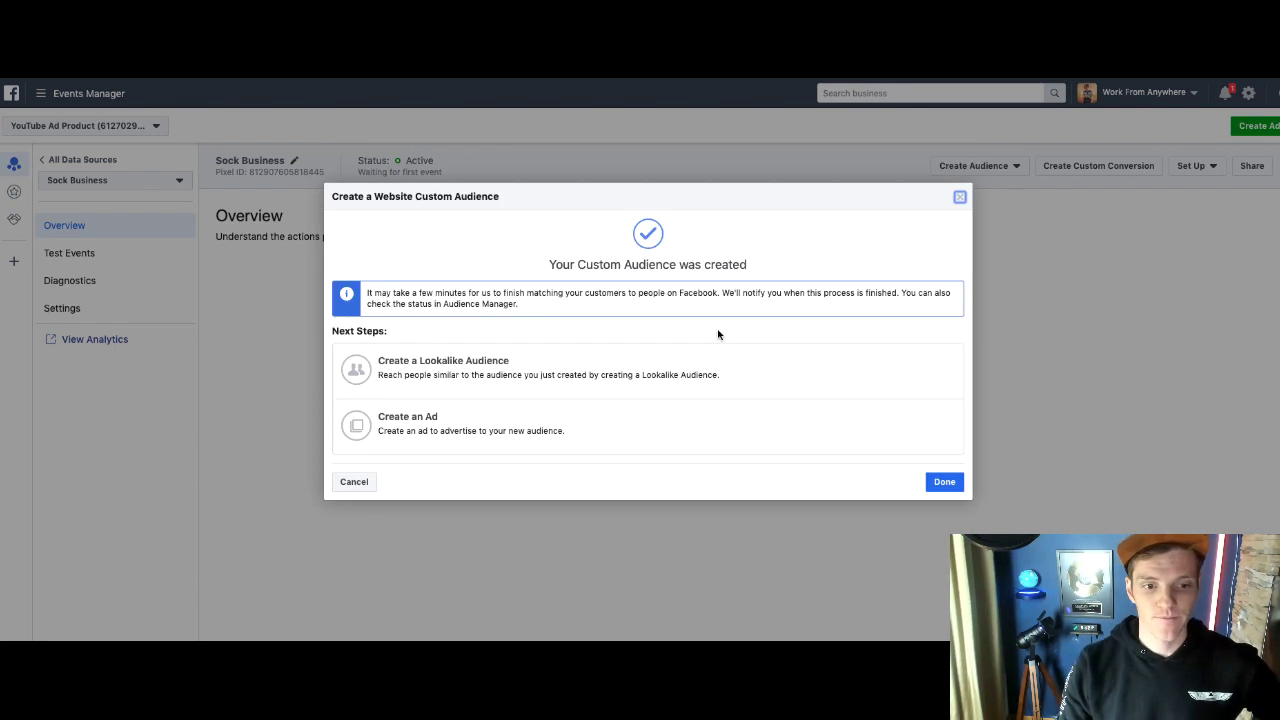
{"action": "left_click", "coordinate": [959, 197]}
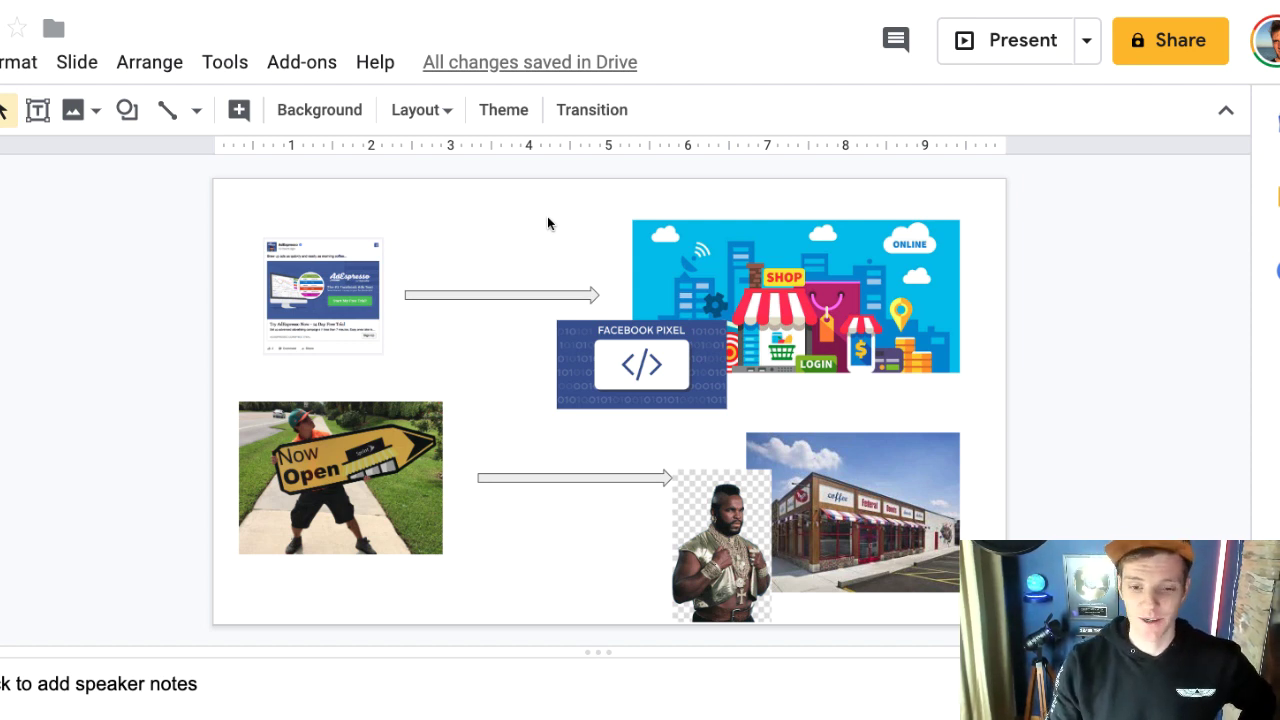
{"action": "left_click", "coordinate": [736, 556]}
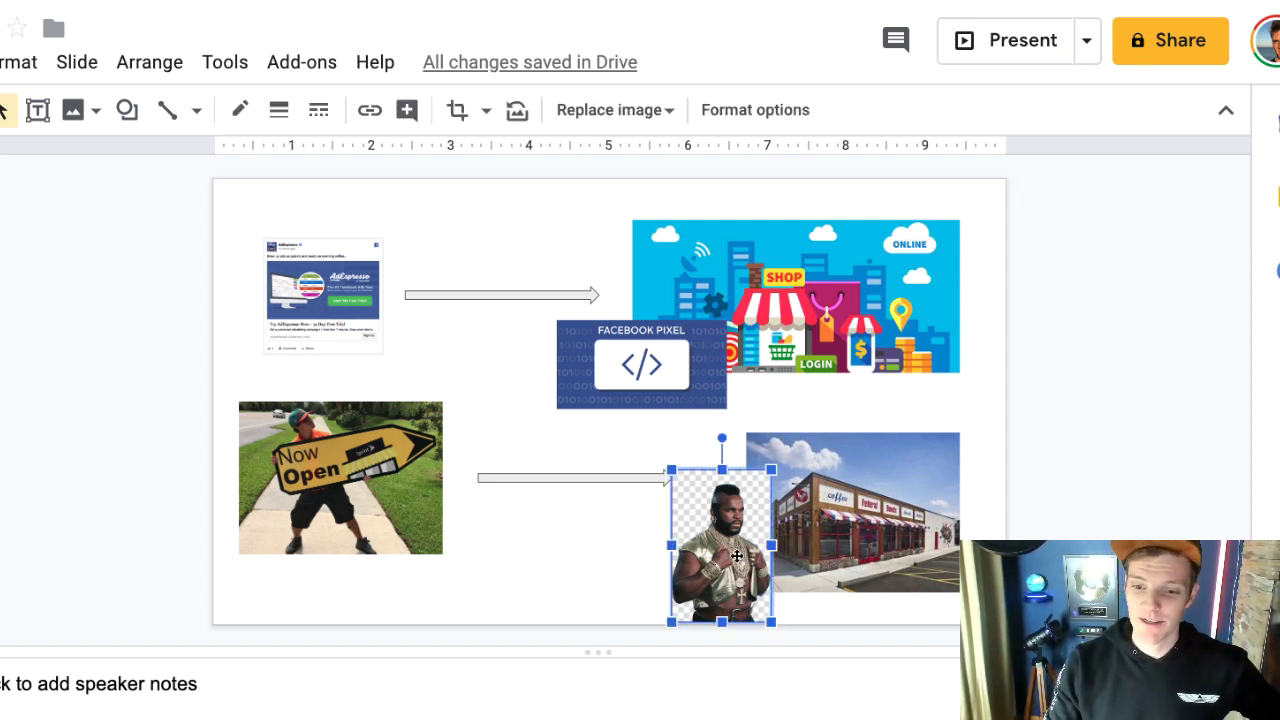
{"action": "left_click", "coordinate": [619, 574]}
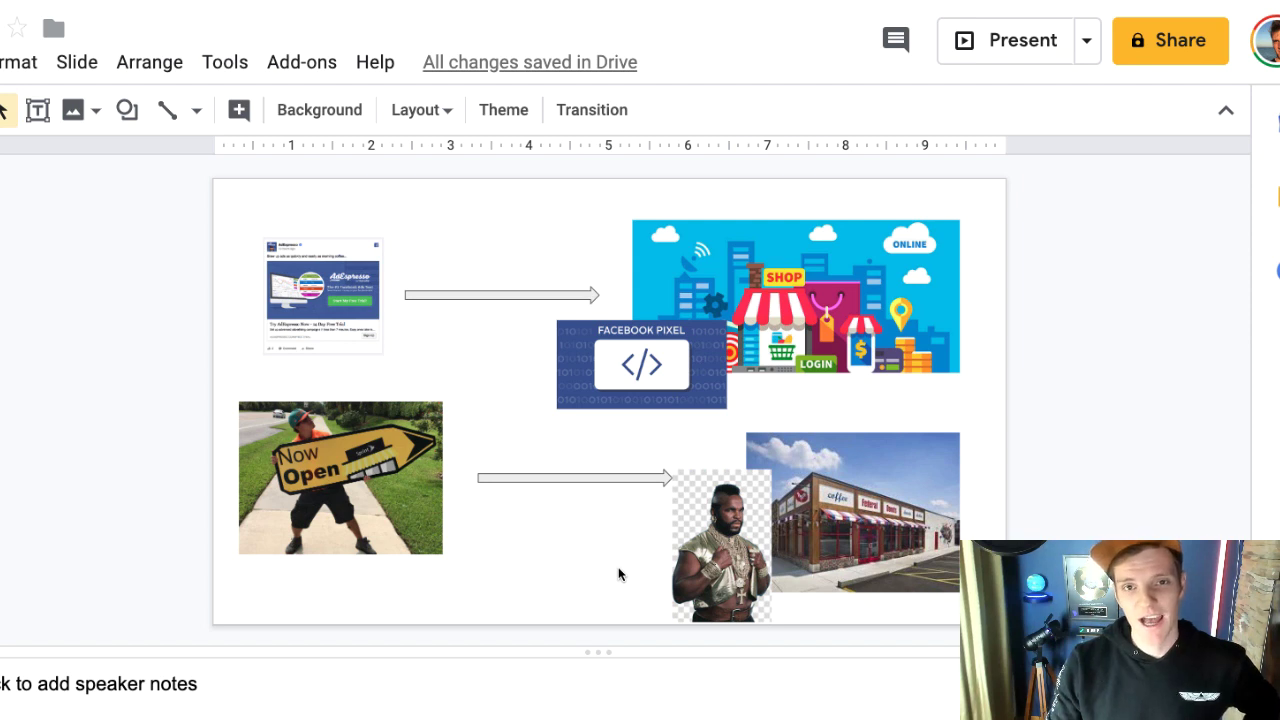